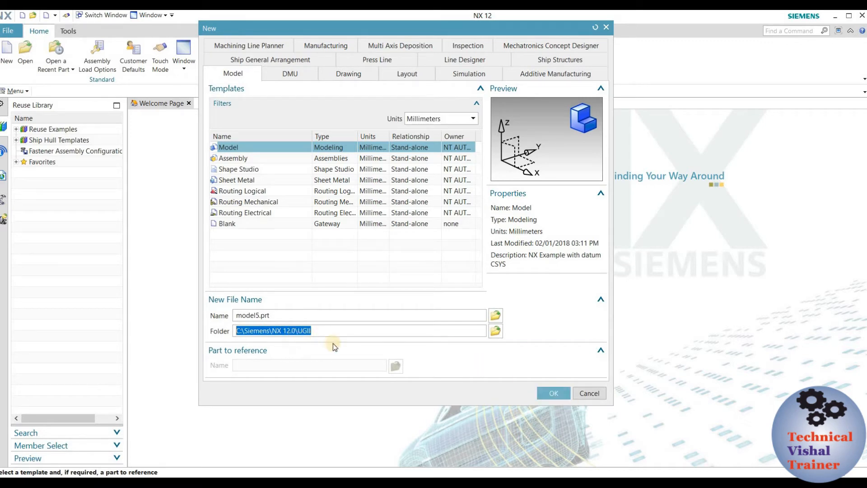
- Create a new part named model5.prt from the Model template in millimetres
left_click(550, 393)
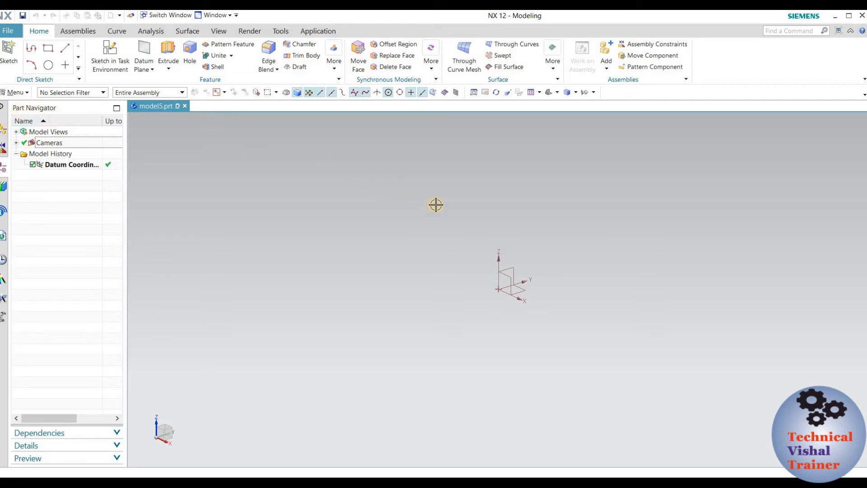
scroll(493, 255, "up", 3)
middle_click_drag(496, 250, 594, 229)
scroll(532, 307, "down", 3)
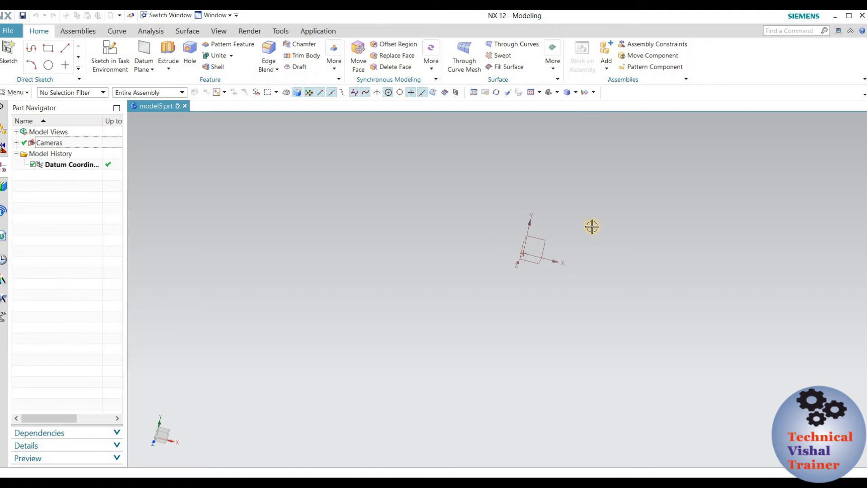
middle_click_drag(592, 226, 575, 232)
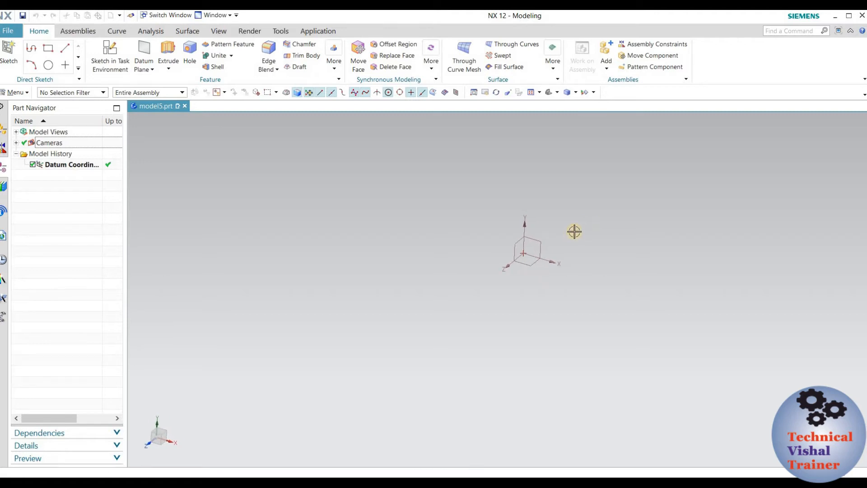
- Create a datum plane on the XC-YC plane with a distance of 0 mm
left_click(148, 69)
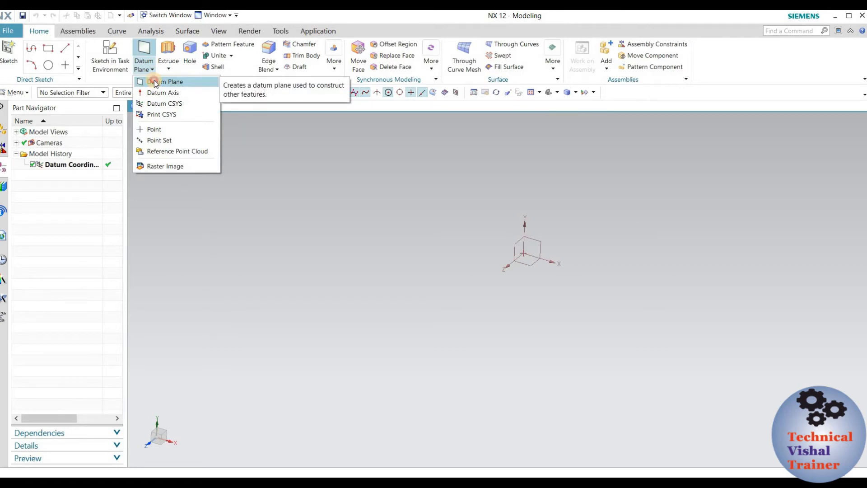
left_click(154, 81)
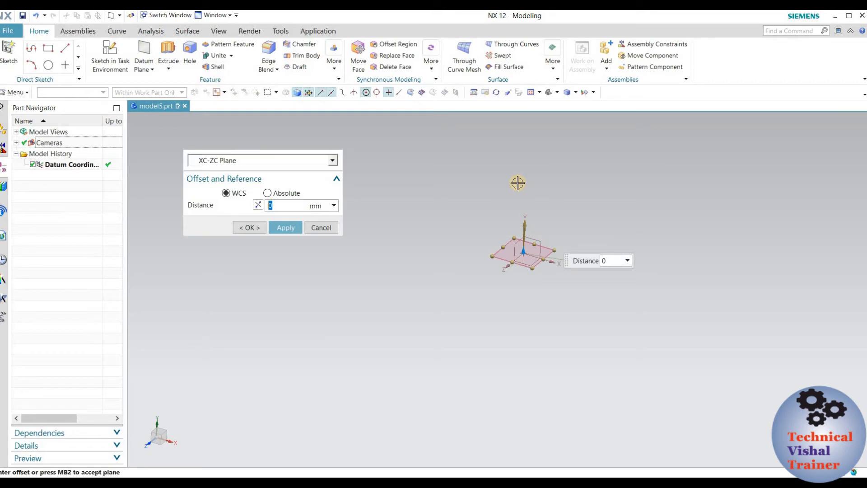
left_click(255, 161)
left_click(215, 292)
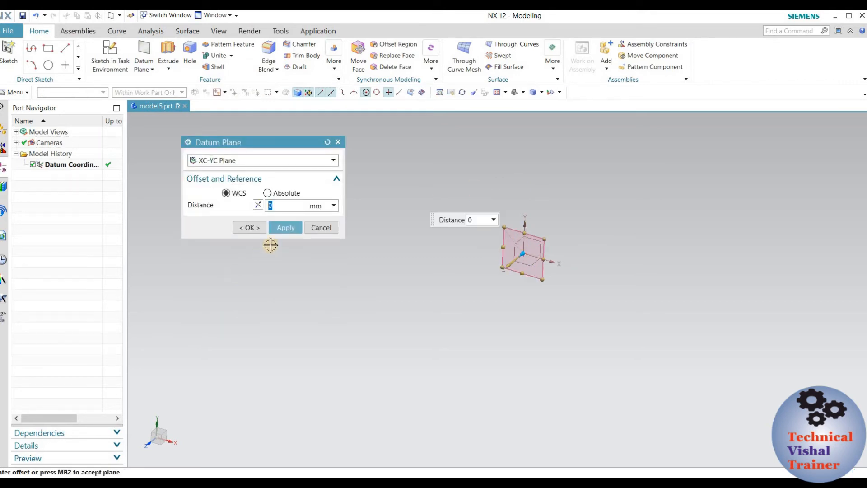
left_click(286, 228)
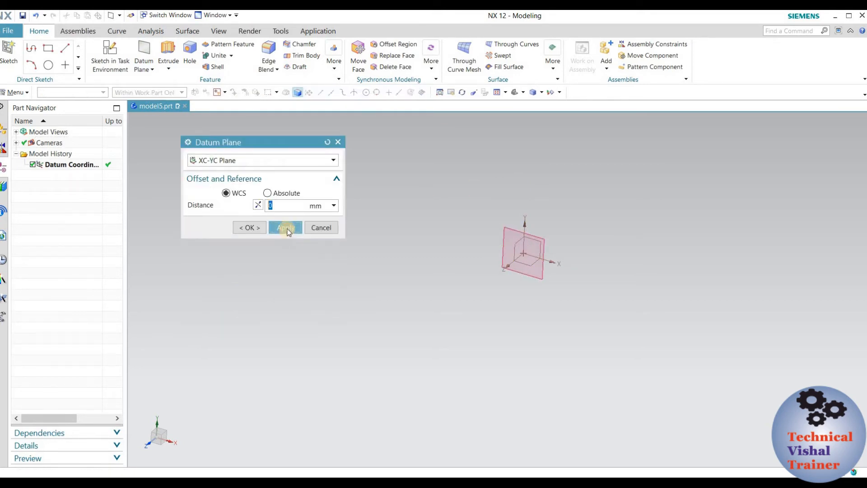
- Add datum planes on the YC-ZC and XC-ZC planes, both with a distance of 0 mm
left_click(242, 163)
left_click(216, 272)
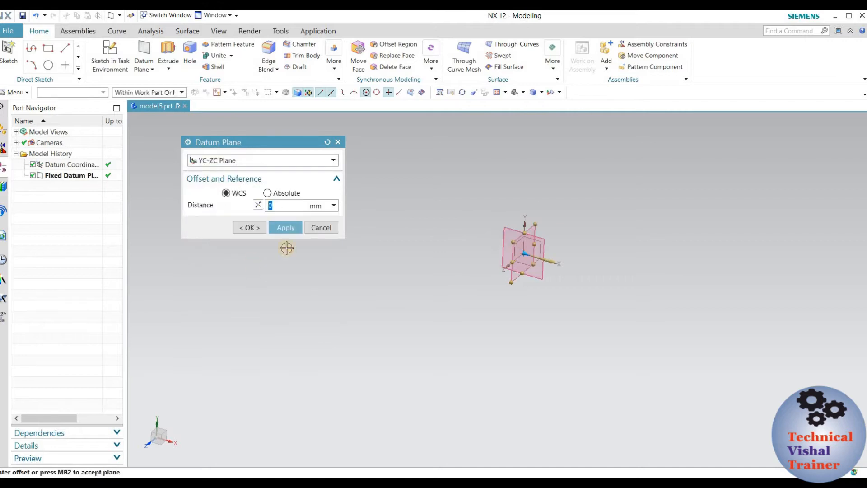
left_click(286, 228)
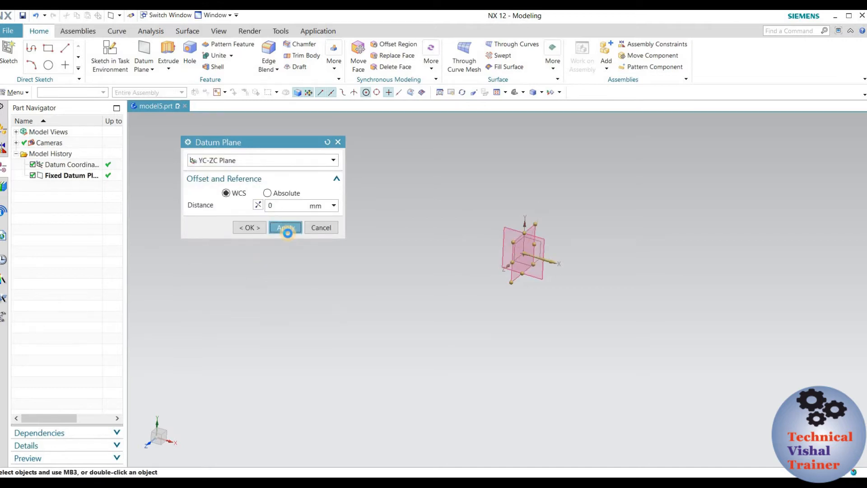
left_click(236, 163)
left_click(236, 280)
left_click(283, 228)
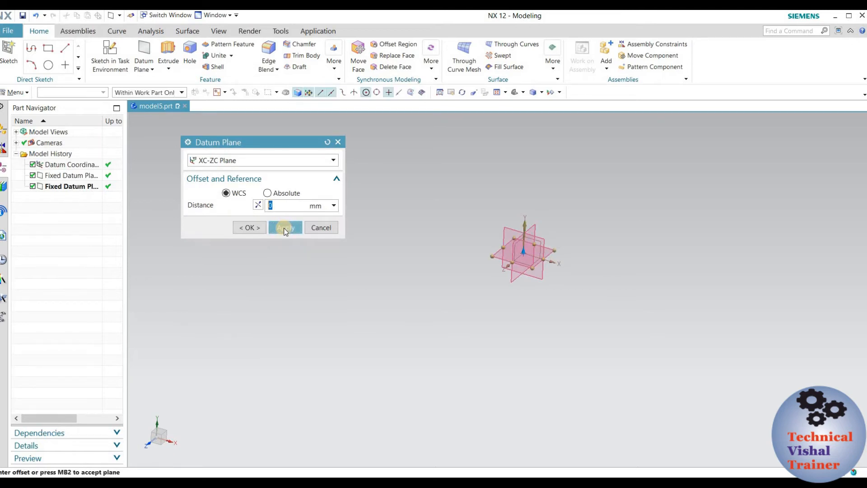
left_click(327, 228)
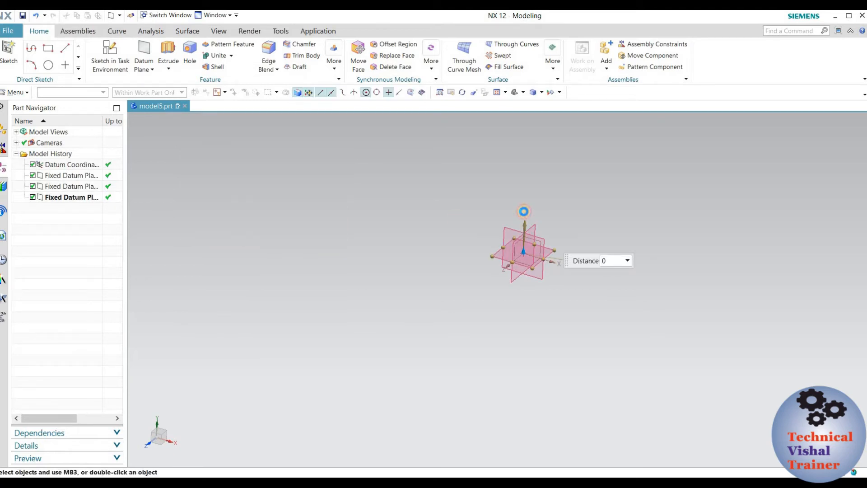
- Examine the three intersecting datum planes from different angles and at different zoom levels
scroll(565, 251, "up", 3)
middle_click_drag(567, 275, 574, 252)
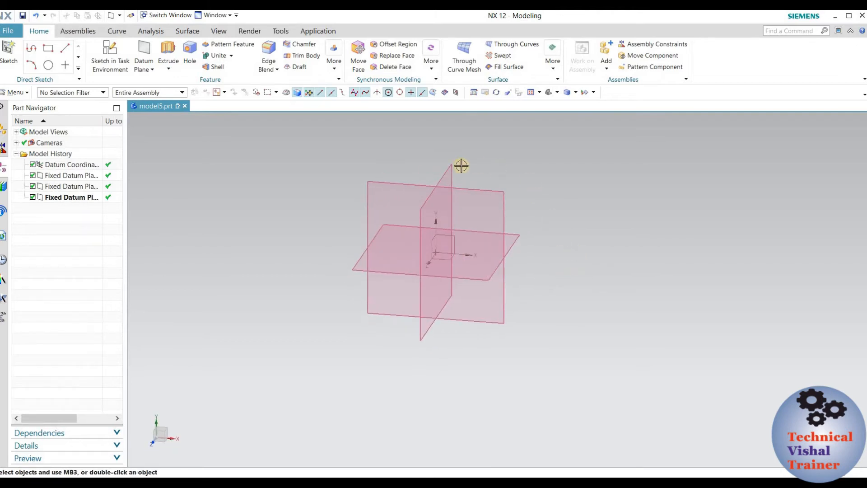
scroll(411, 166, "up", 2)
scroll(545, 207, "down", 1)
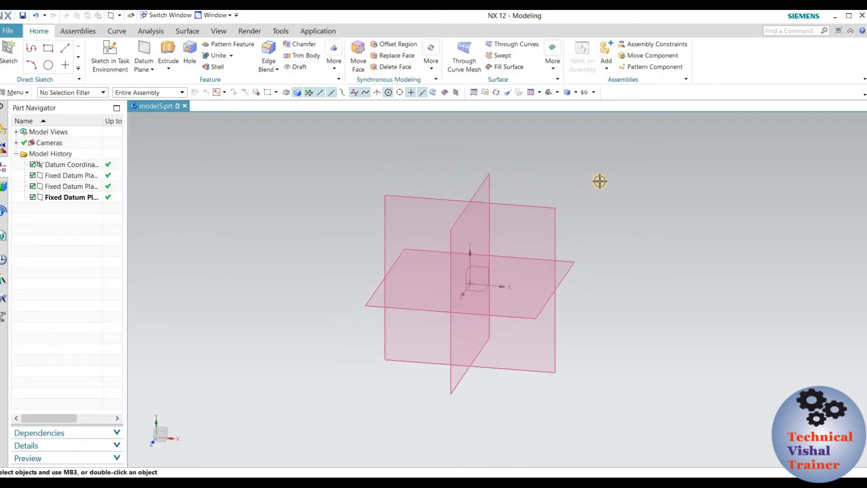
middle_click_drag(654, 188, 605, 199, "shift")
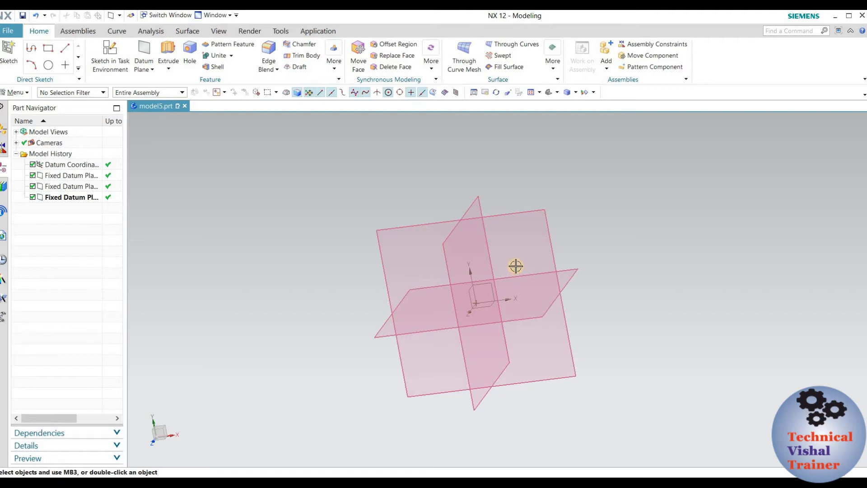
scroll(516, 260, "down", 2)
scroll(514, 259, "up", 3)
scroll(514, 259, "down", 3)
scroll(508, 255, "up", 3)
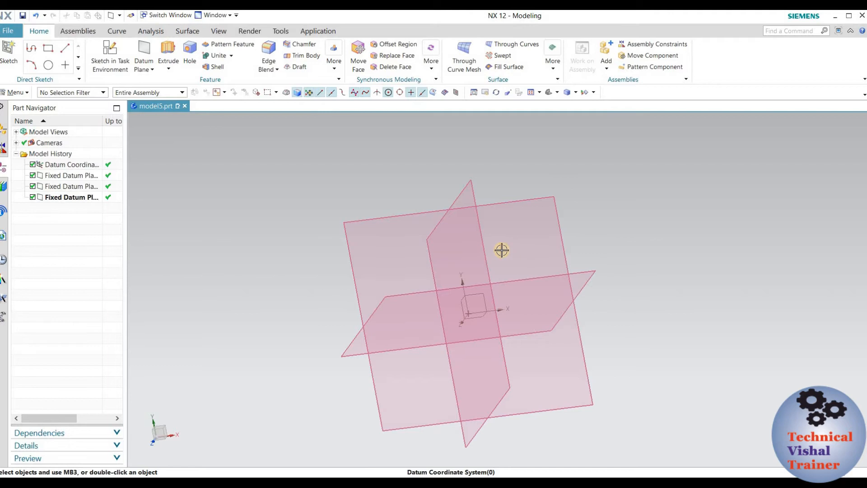
scroll(497, 244, "down", 2)
mouse_move(426, 158)
middle_mouse_down()
mouse_move(434, 172)
mouse_move(424, 153)
mouse_move(422, 164)
middle_mouse_up()
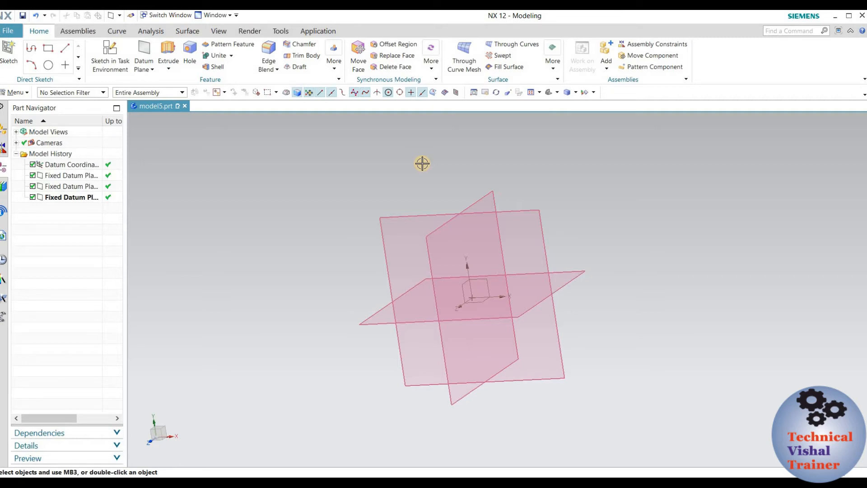
scroll(567, 328, "up", 3)
scroll(567, 325, "down", 3)
middle_click_drag(578, 313, 570, 323)
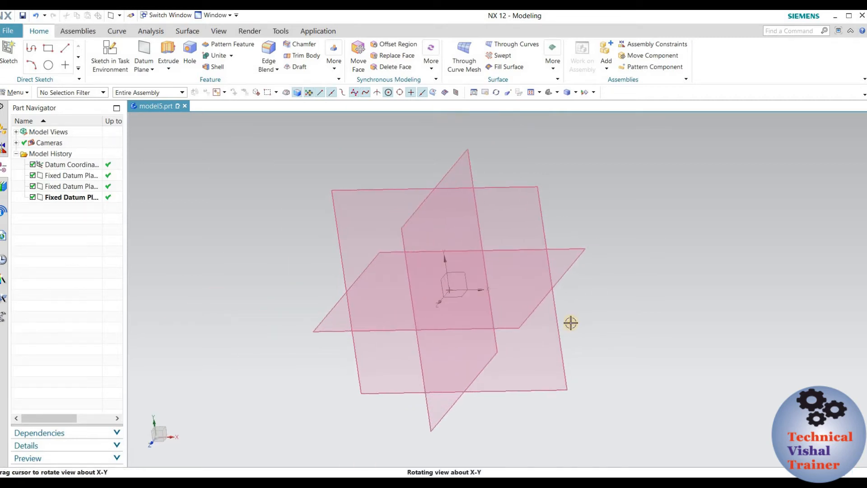
- Create a sketch in the task environment on the XC-YC datum plane and leave the automatically started Profile command
left_click(15, 92)
mouse_move(43, 140)
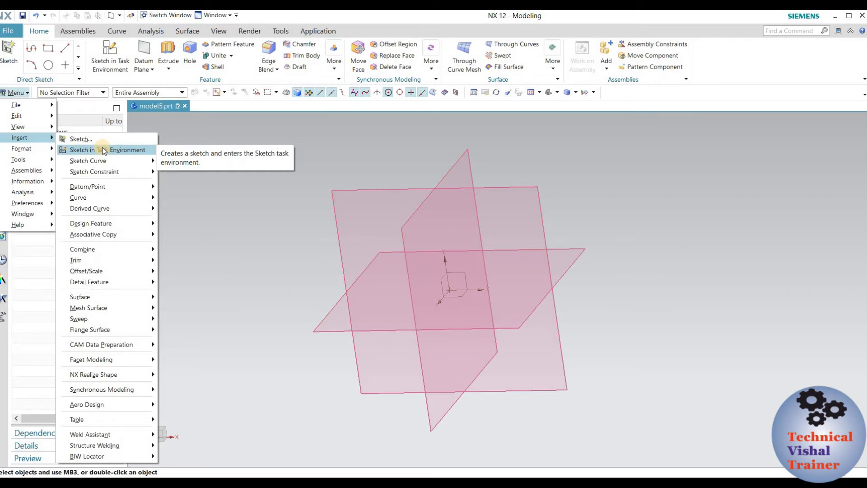
left_click(102, 148)
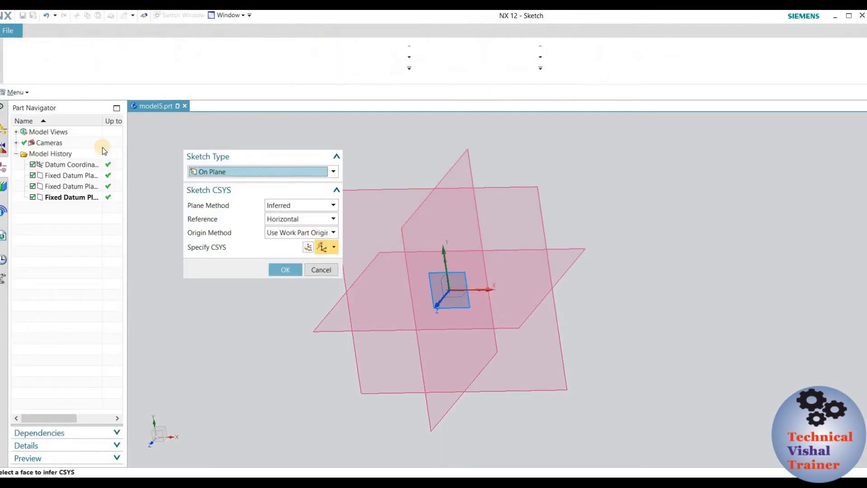
left_click(402, 189)
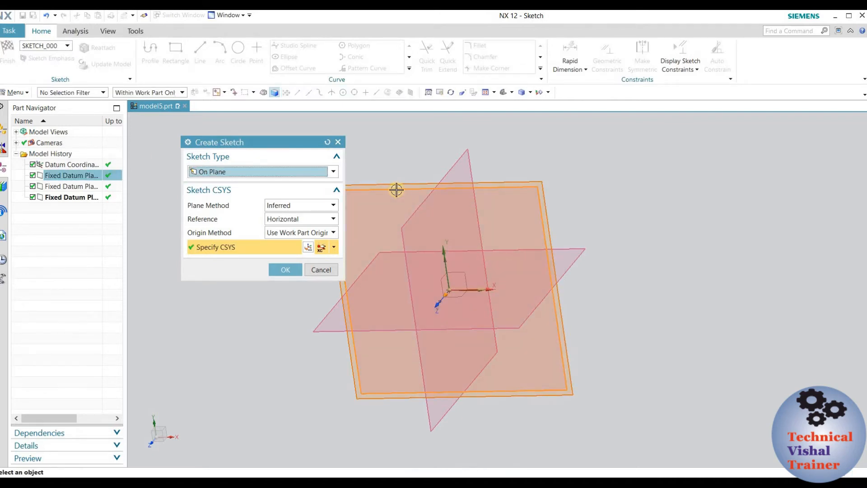
left_click(285, 269)
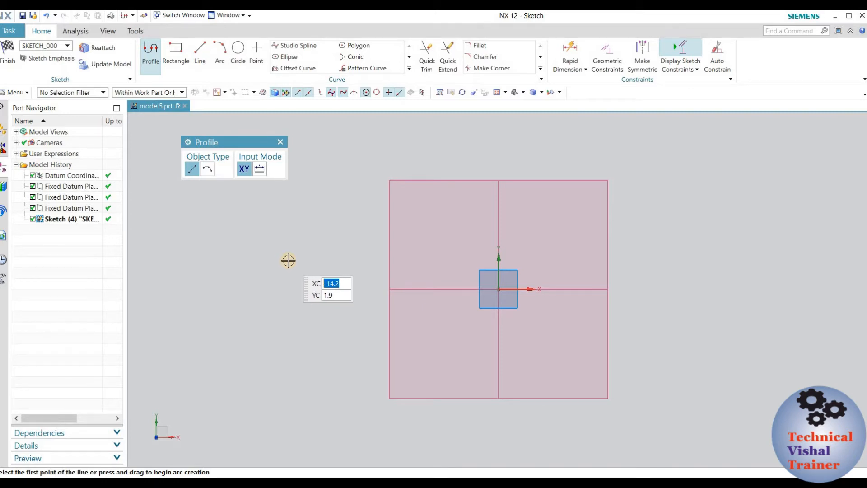
key("Escape")
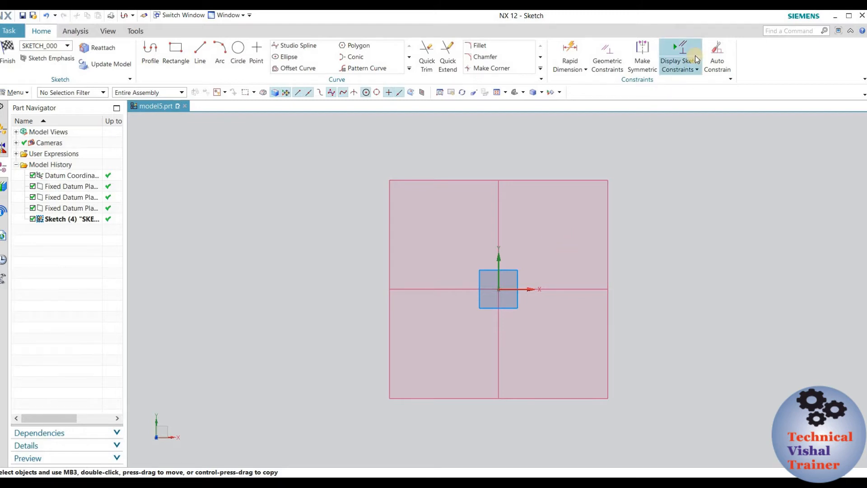
- Turn off Continuous Auto Dimensioning for the sketch
left_click(695, 70)
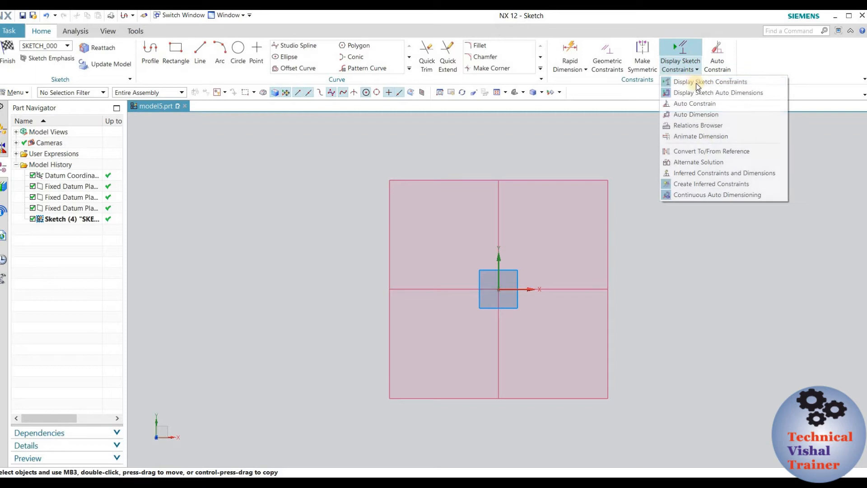
left_click(697, 195)
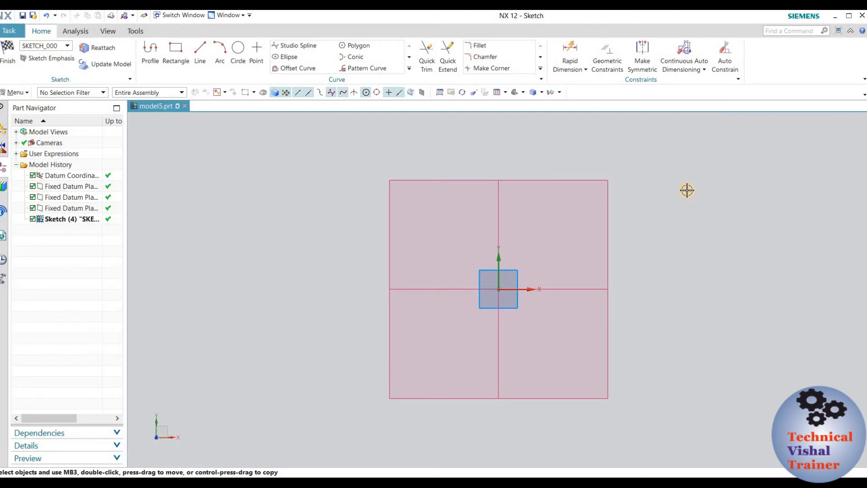
left_click(695, 67)
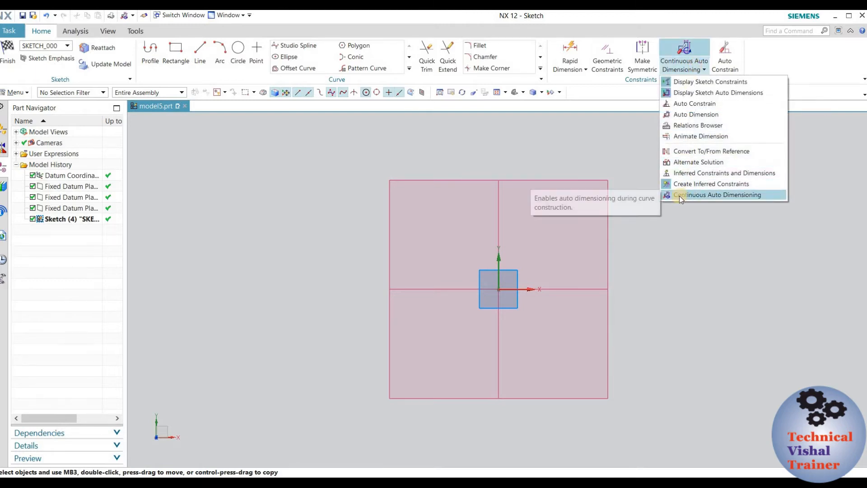
left_click(800, 51)
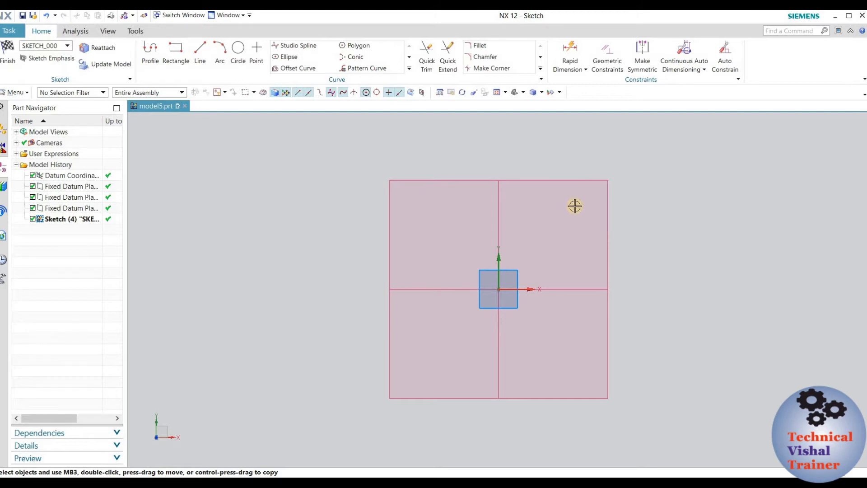
key("z")
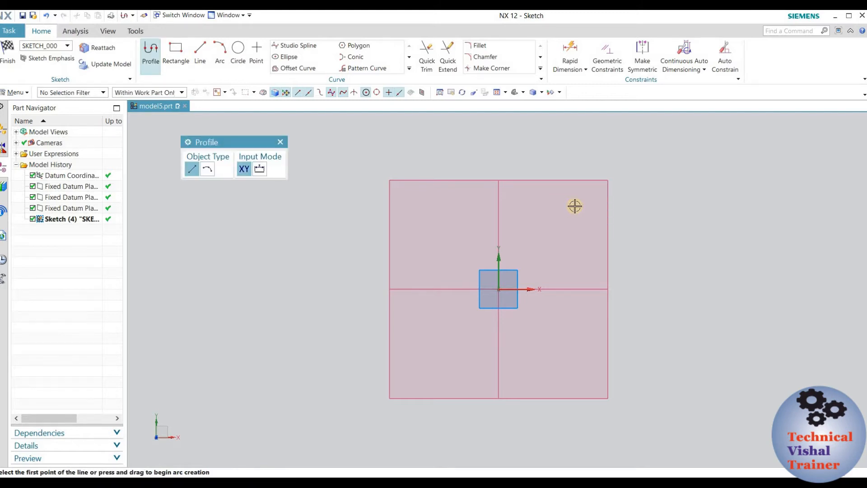
left_click_drag(220, 143, 400, 143)
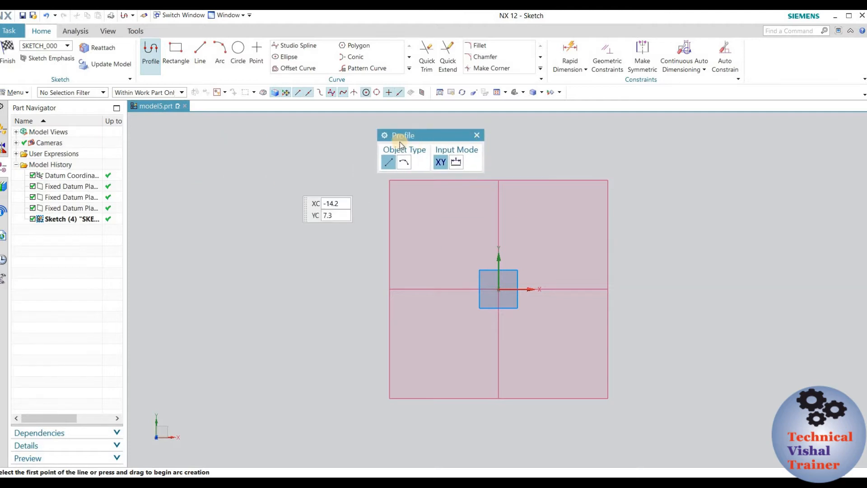
left_click(476, 135)
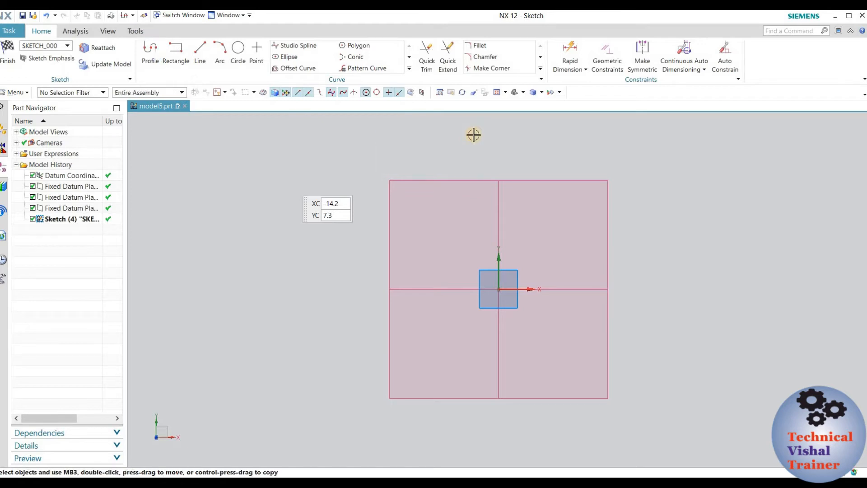
- Sketch a closed, irregular six-sided line profile with the Profile tool, with a horizontal base and a vertical side above the X axis
left_click(153, 53)
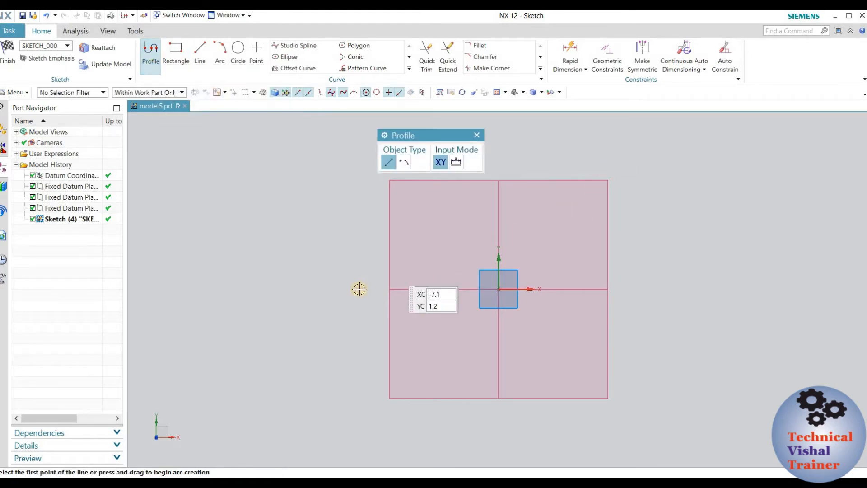
scroll(377, 277, "down", 3)
scroll(550, 248, "up", 3)
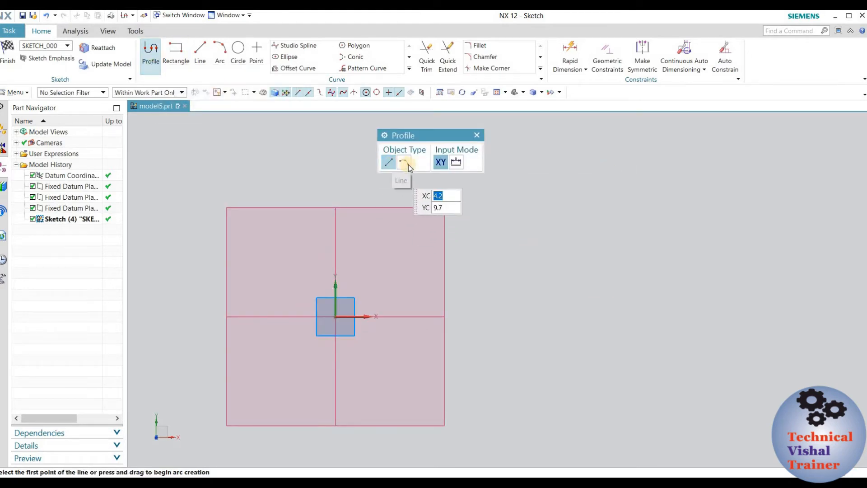
left_click(381, 288)
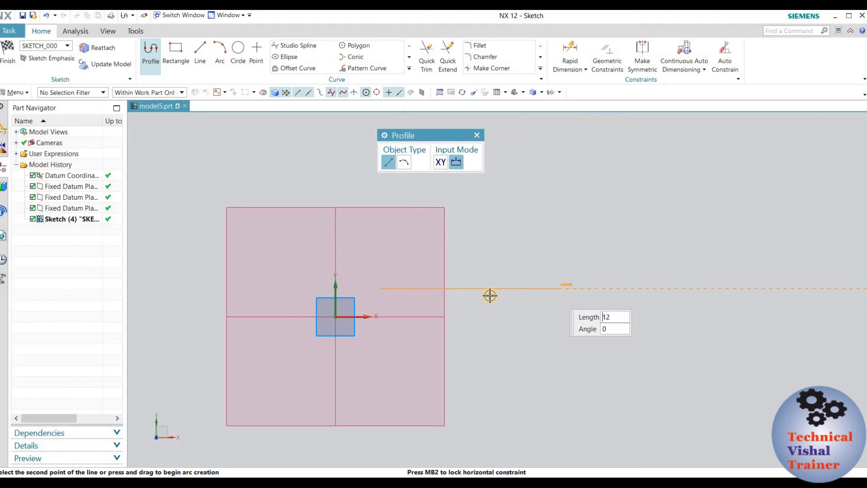
left_click(582, 283)
left_click(652, 191)
left_click(548, 157)
left_click(481, 207)
left_click(380, 191)
left_click(381, 288)
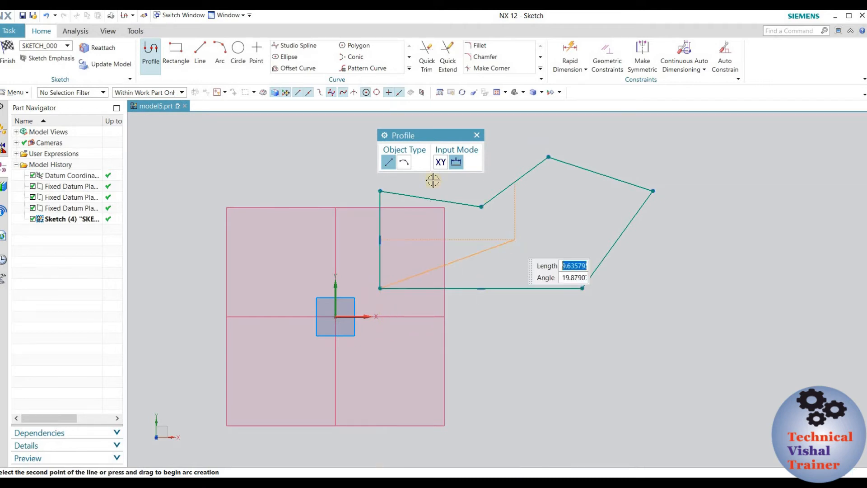
key("Escape")
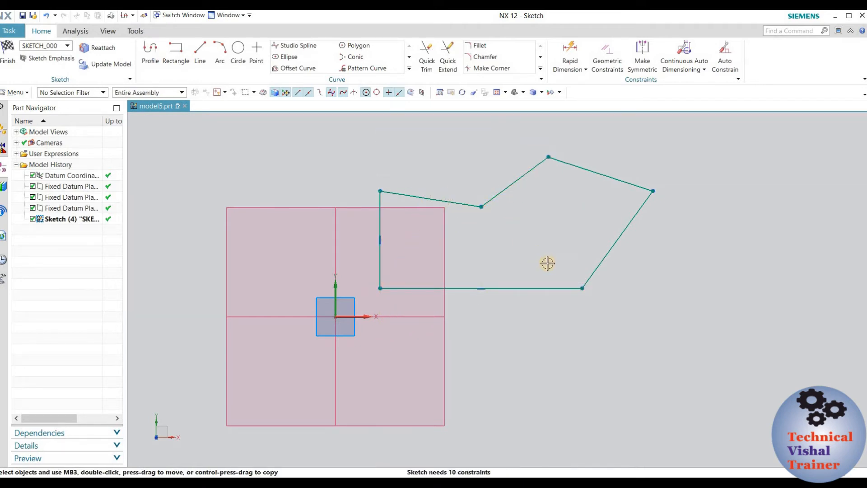
- Undo the last five lines of the profile back to its horizontal base line
key("ctrl+z")
key("ctrl+z")
key("ctrl+z")
key("ctrl+z")
key("ctrl+z")
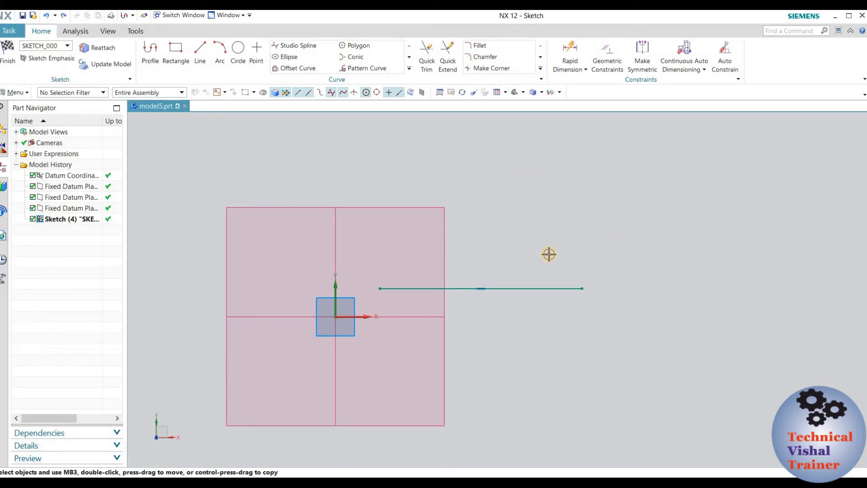
- Undo the remaining base line and sketch a horizontal Profile line about 13.8 long with a tangent 180° arc about 5.7 in diameter at its right end
key("ctrl+z")
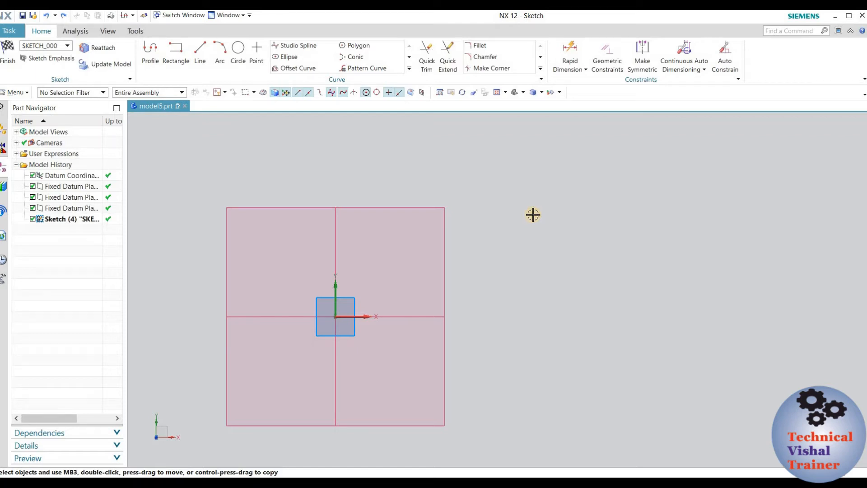
left_click(151, 58)
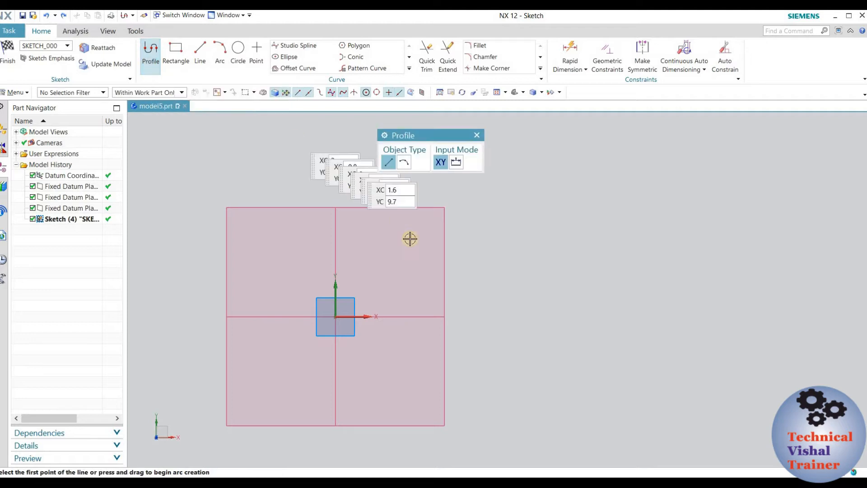
left_click(372, 290)
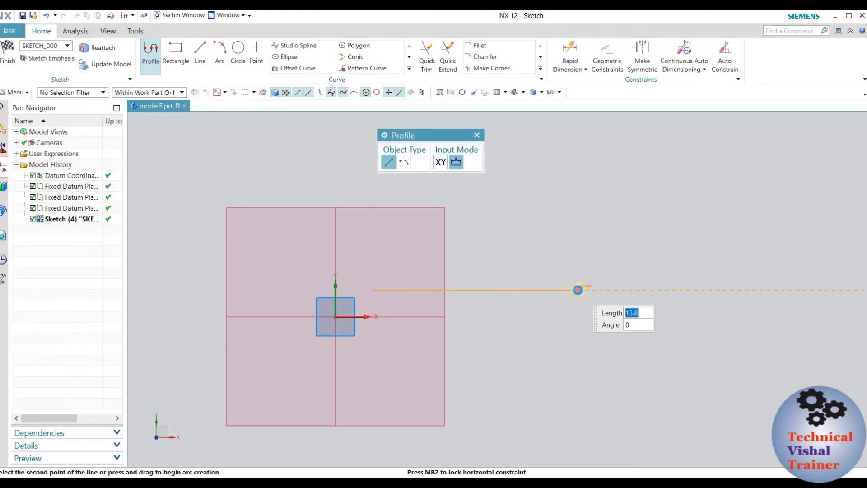
left_click(577, 289)
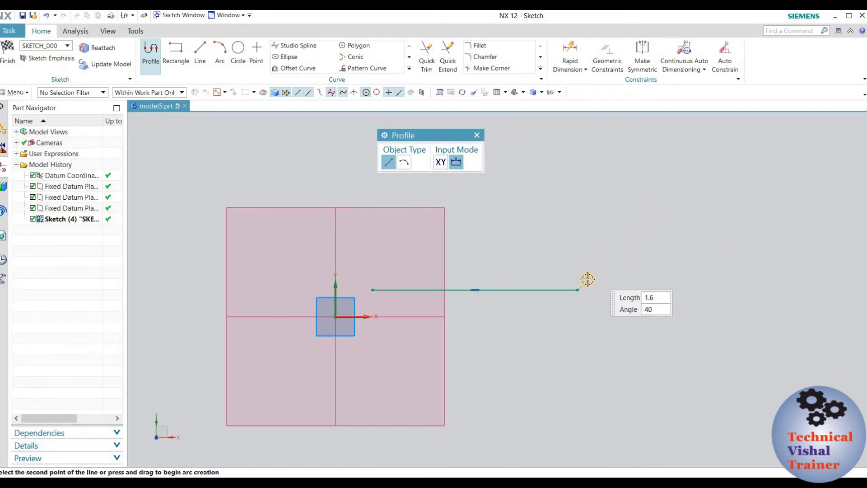
left_click_drag(577, 289, 641, 215)
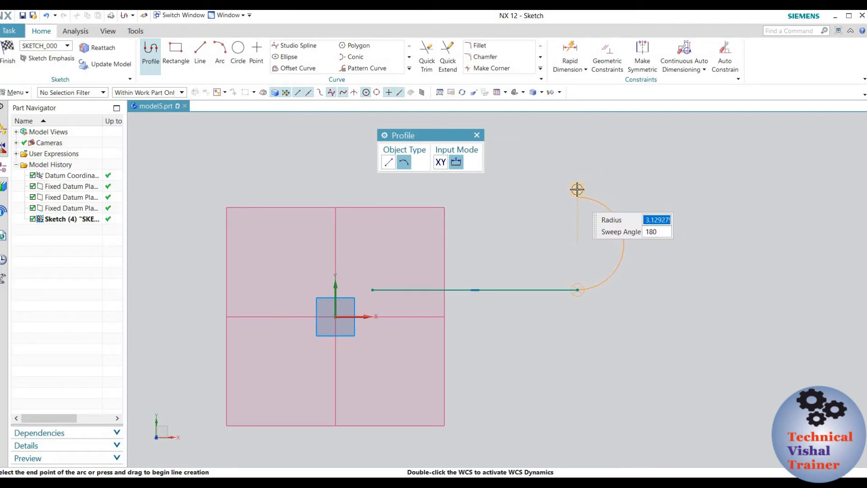
left_click(577, 204)
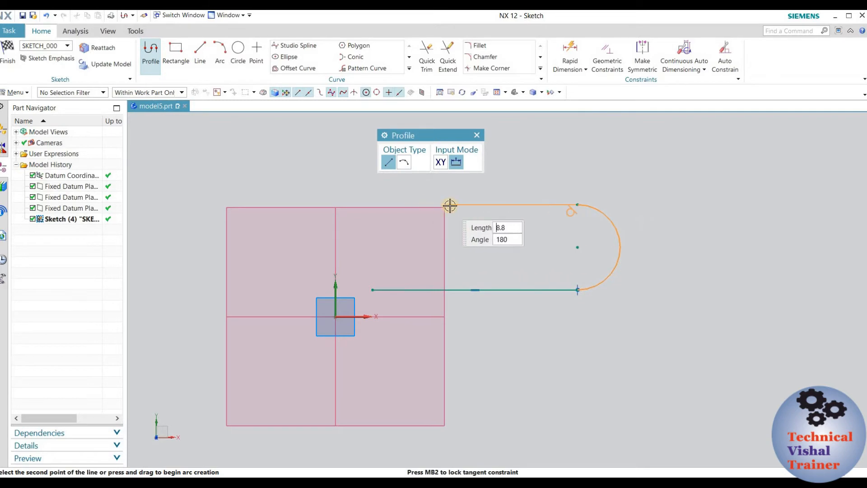
- Complete the closed slot profile with an upper straight line and a left end arc, and leave the Profile command
left_click(372, 208)
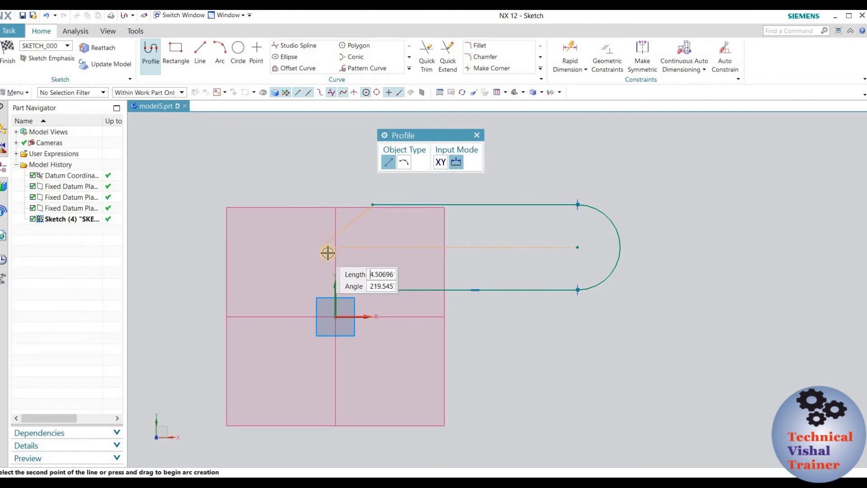
left_click(404, 163)
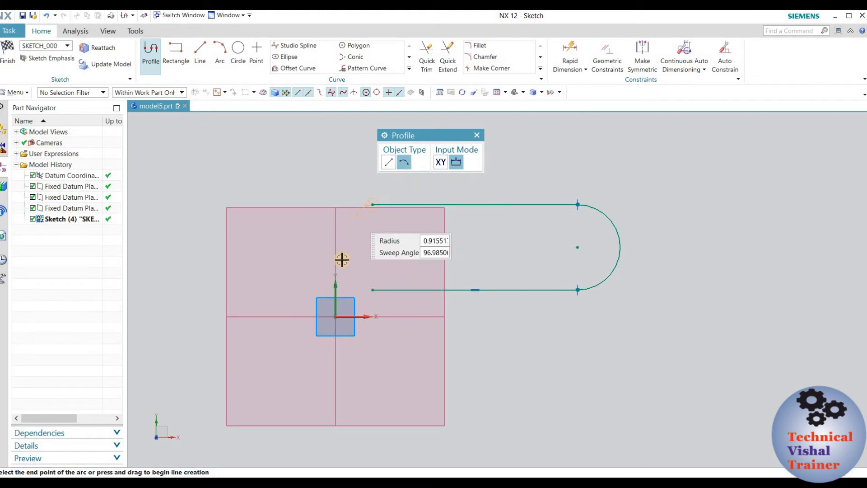
left_click(372, 288)
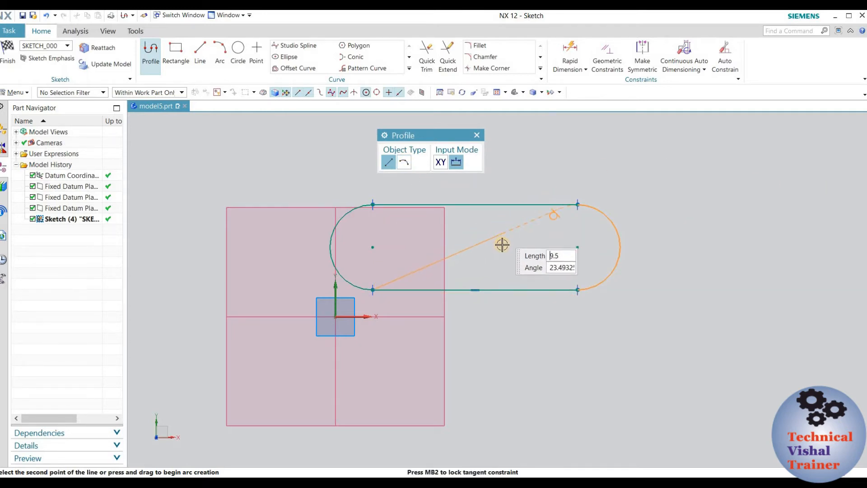
key("Escape")
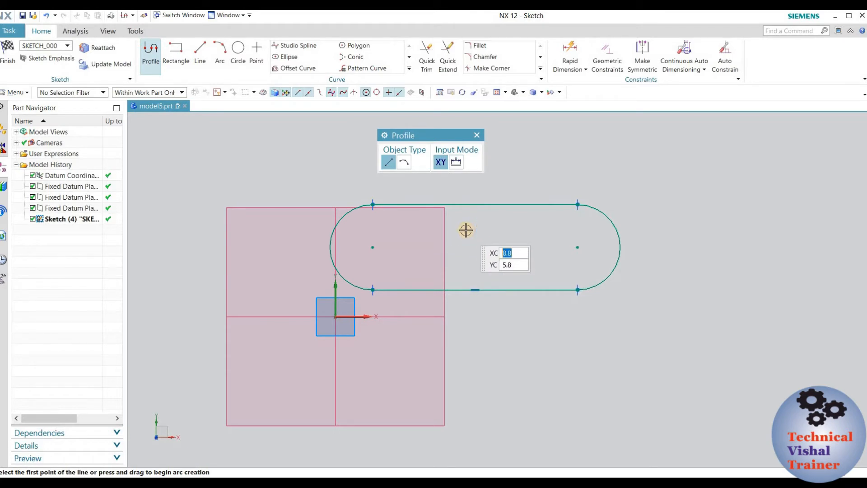
key("Escape")
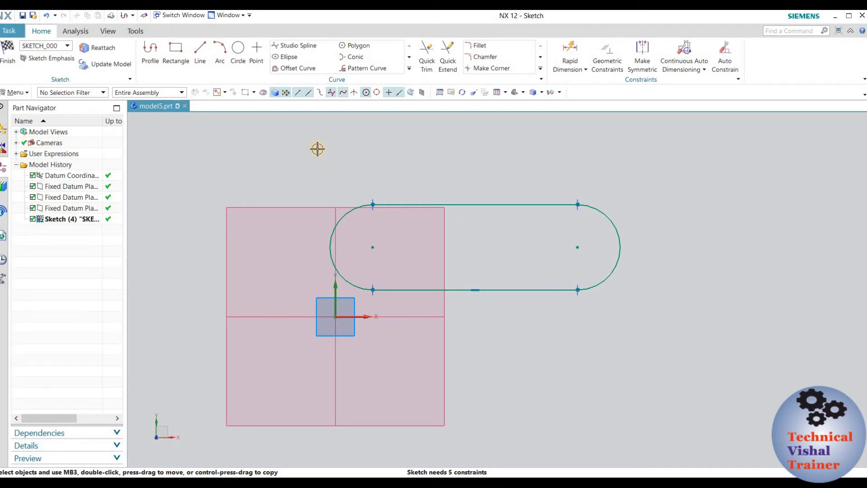
- Use Rapid Dimension to dimension the length of the slot's upper line and the diameter of its right end arc
scroll(574, 254, "up", 3)
scroll(448, 283, "down", 3)
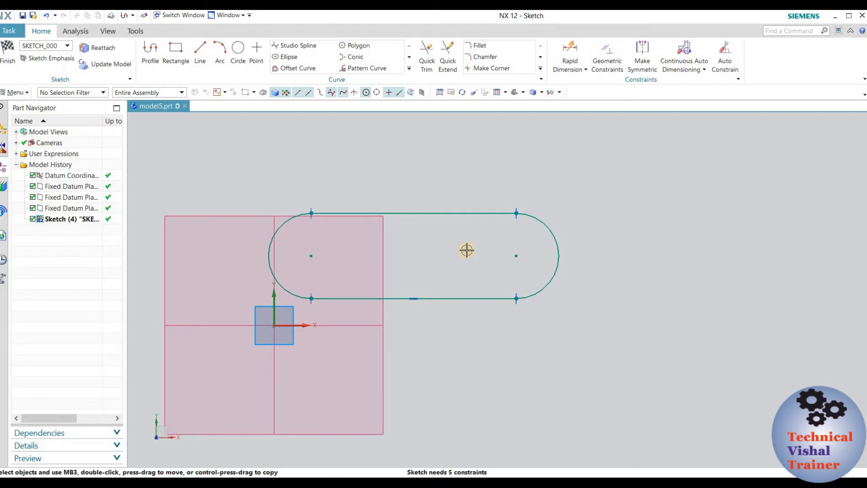
key("d")
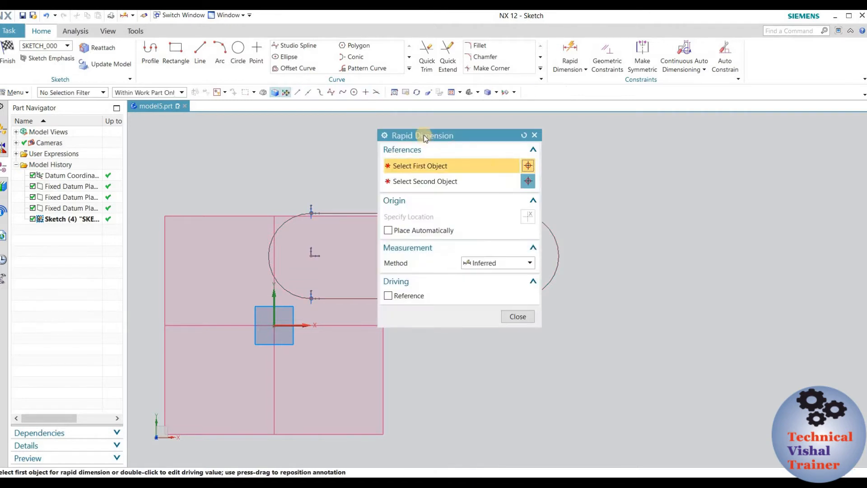
left_click_drag(424, 134, 365, 135)
left_click_drag(192, 129, 143, 123)
scroll(593, 228, "down", 2)
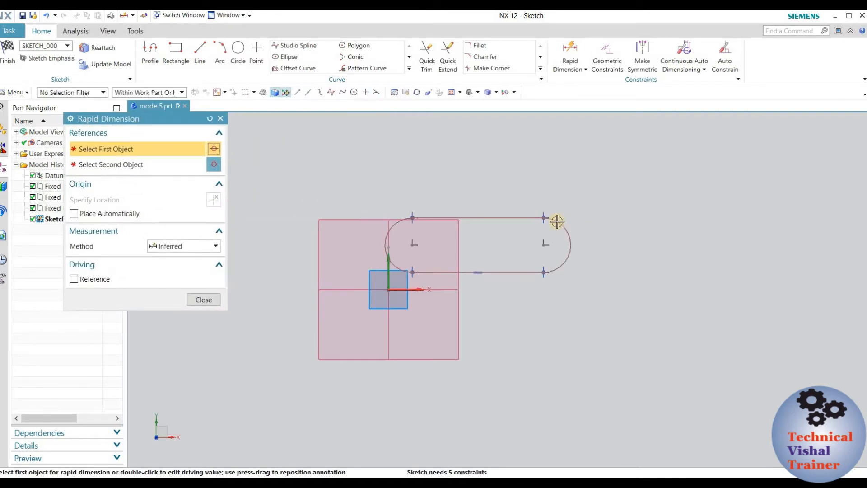
scroll(440, 205, "up", 2)
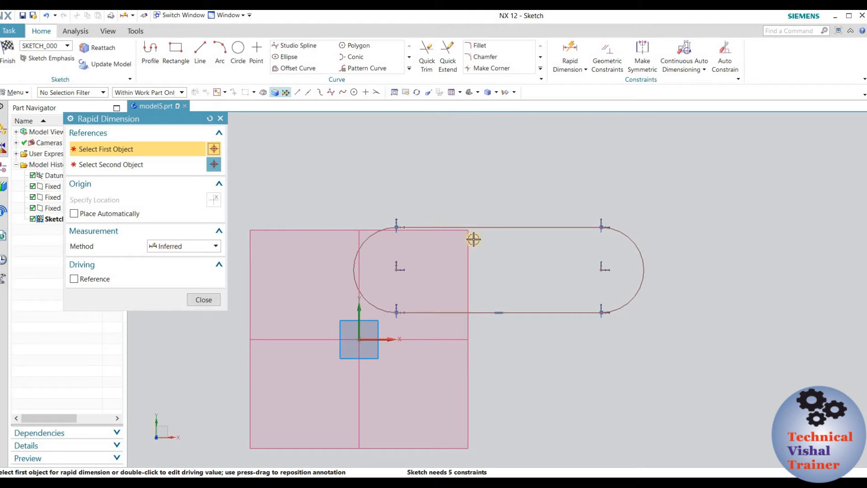
left_click(502, 227)
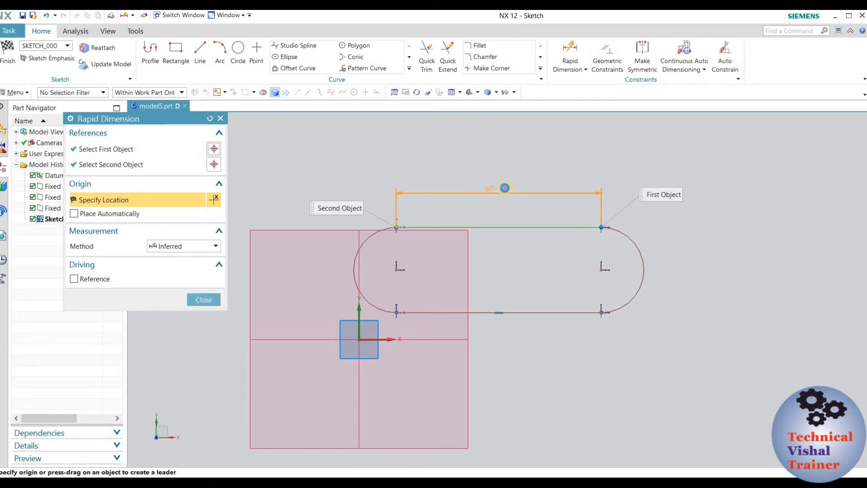
left_click(541, 242)
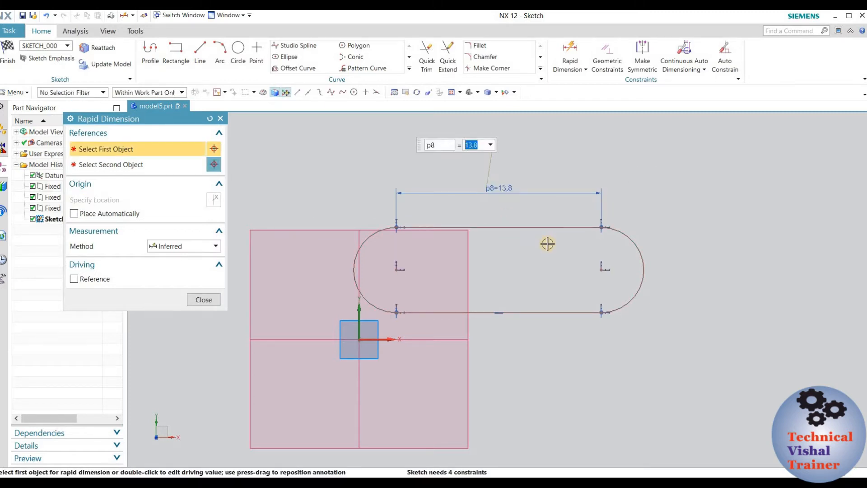
left_click(637, 244)
left_click(706, 207)
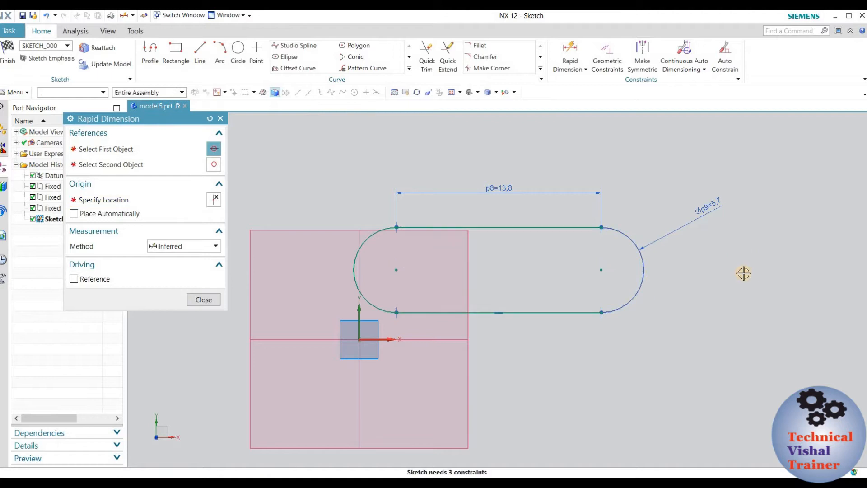
- Dimension the left arc centre's vertical distance from the X axis and its horizontal distance from the Y axis, and end Rapid Dimension
left_click(385, 339)
left_click(397, 268)
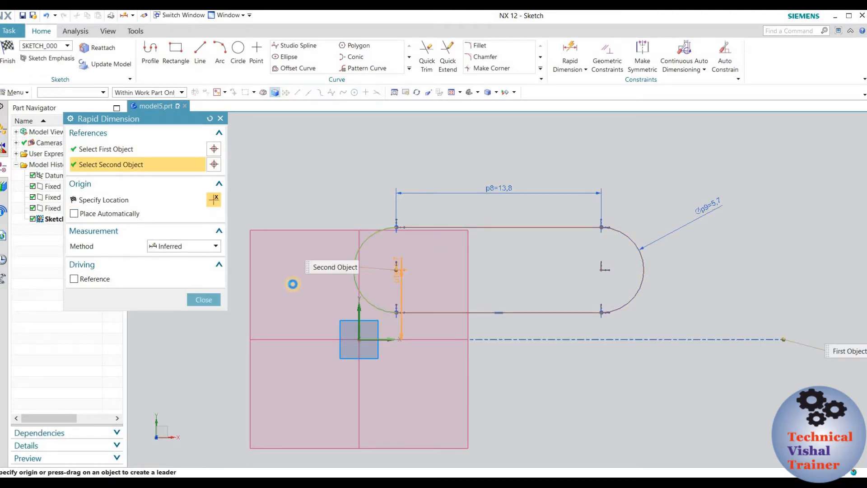
left_click(295, 284)
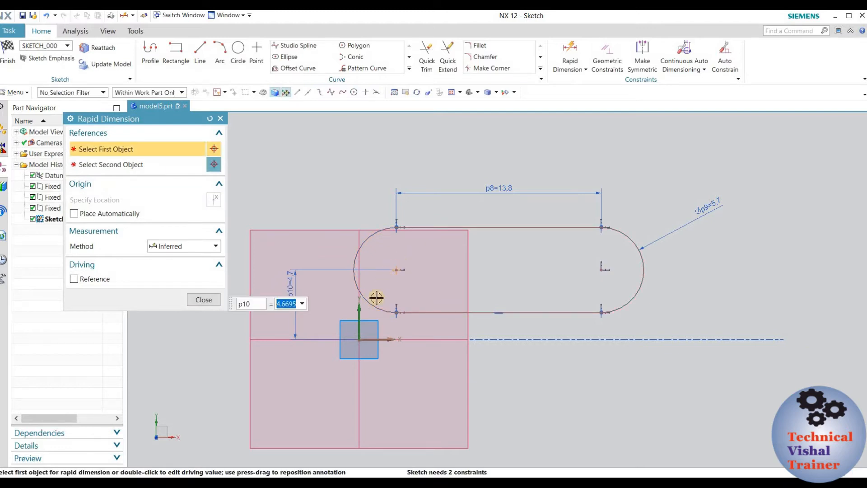
left_click(359, 296)
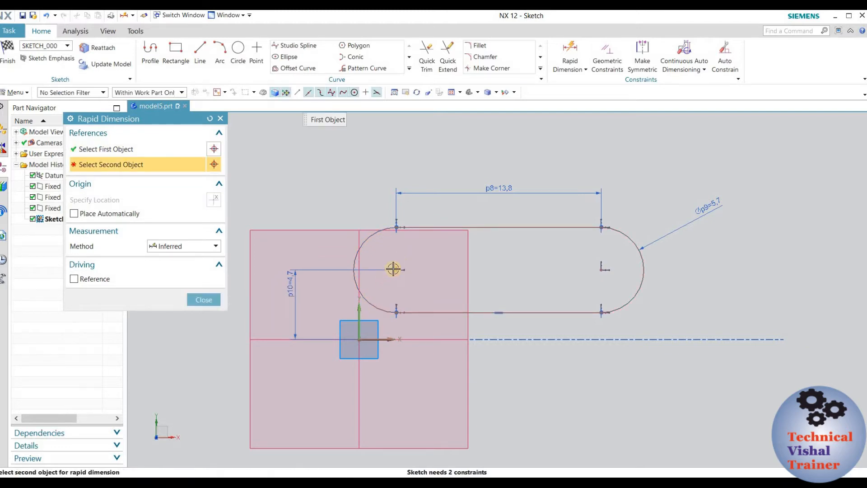
left_click(397, 270)
left_click(357, 194)
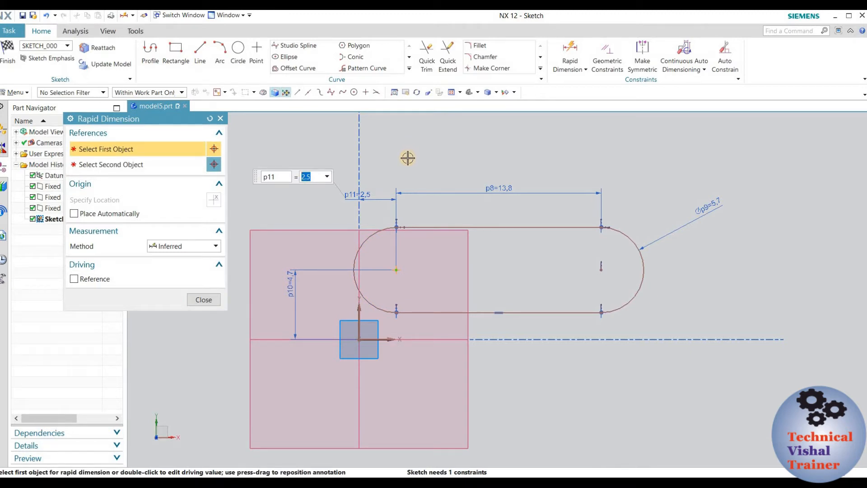
left_click(203, 299)
scroll(472, 290, "down", 2)
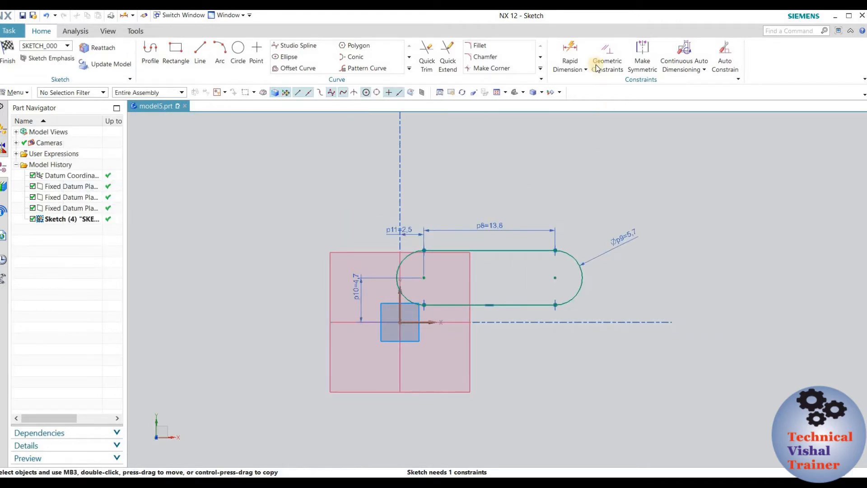
left_click(570, 51)
scroll(609, 189, "up", 2)
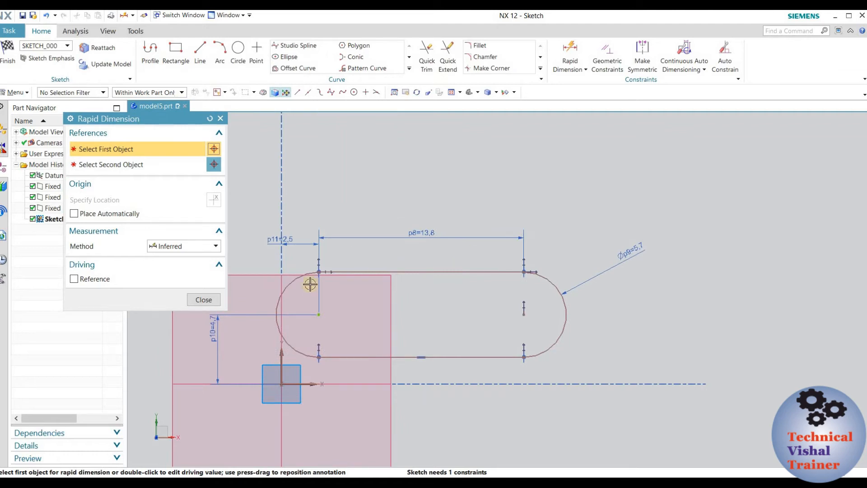
left_click(203, 300)
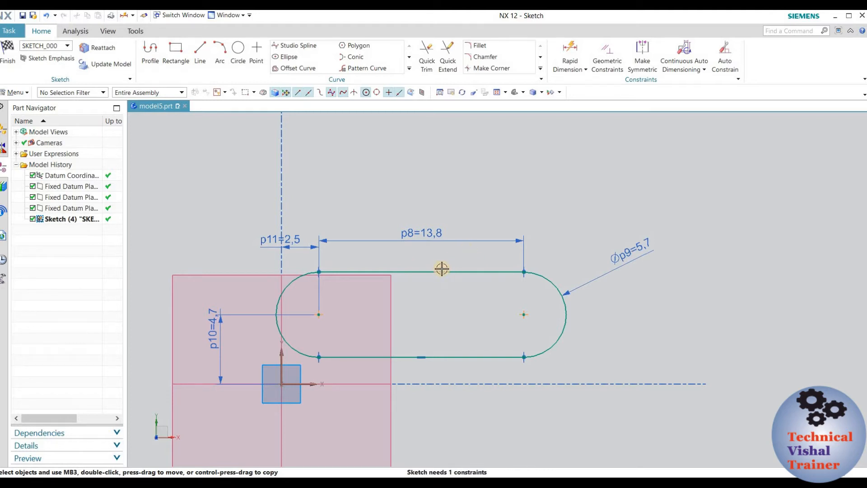
- Pull the slot's right end arc slightly out of place to test the sketch's remaining freedom
key("super")
key("super")
mouse_move(566, 311)
left_mouse_down()
mouse_move(615, 296)
mouse_move(548, 286)
mouse_move(555, 343)
mouse_move(560, 302)
left_mouse_up()
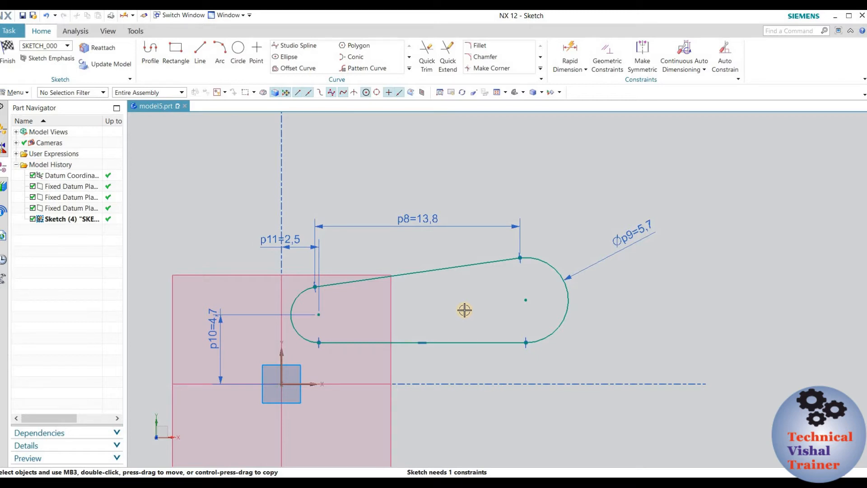
- Apply a Horizontal constraint to the slot's upper line and move the length and diameter dimensions farther from the profile
key("c")
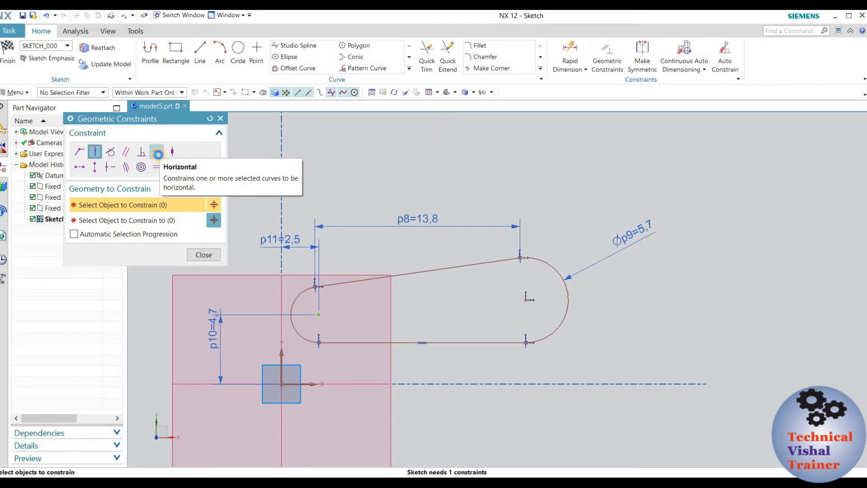
left_click(158, 153)
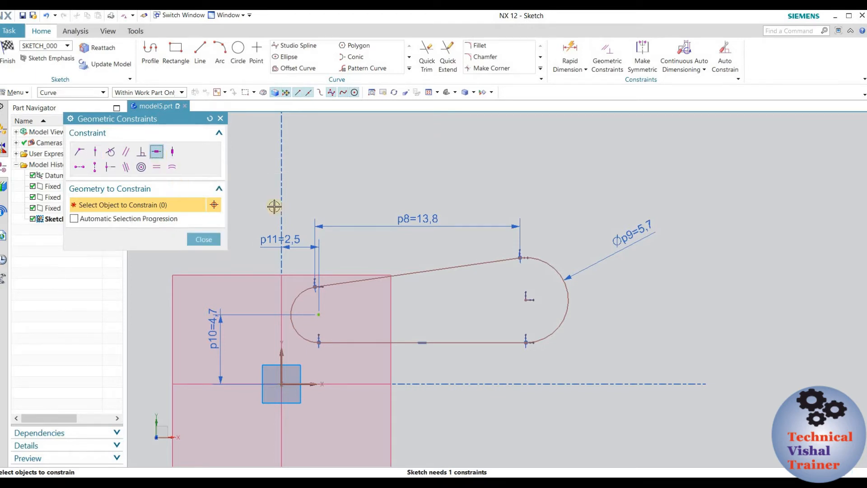
left_click(420, 270)
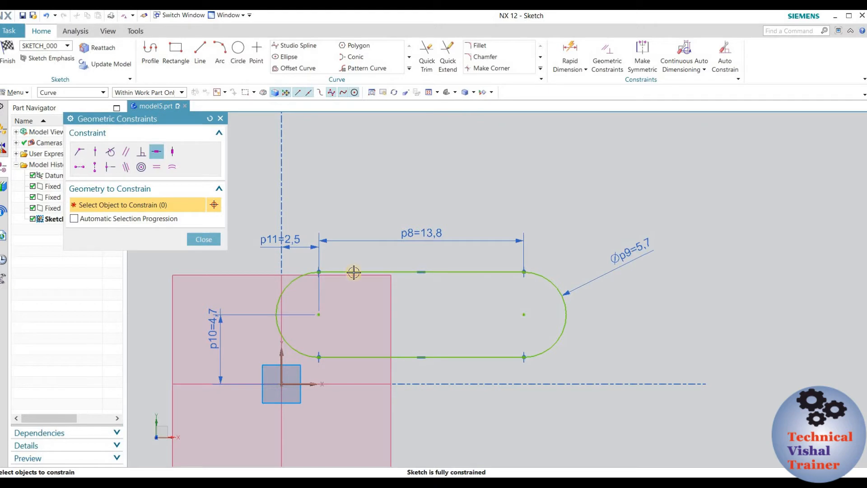
left_click(201, 238)
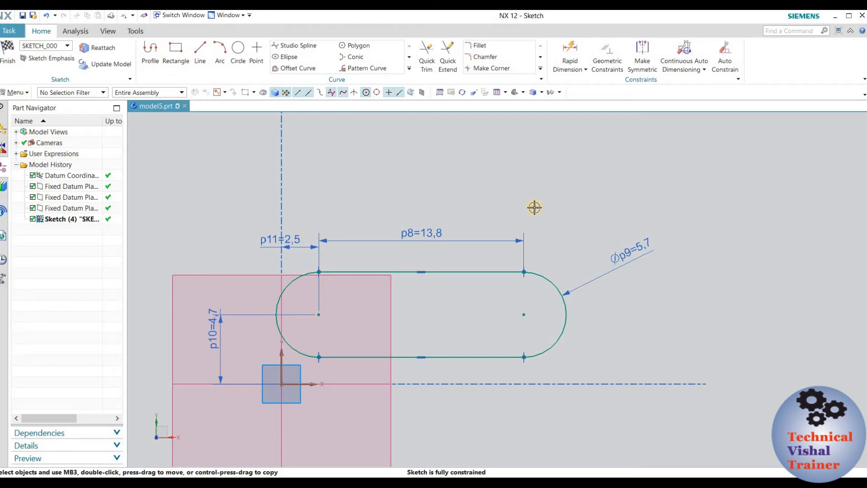
left_click_drag(418, 232, 420, 207)
left_click_drag(603, 255, 631, 250)
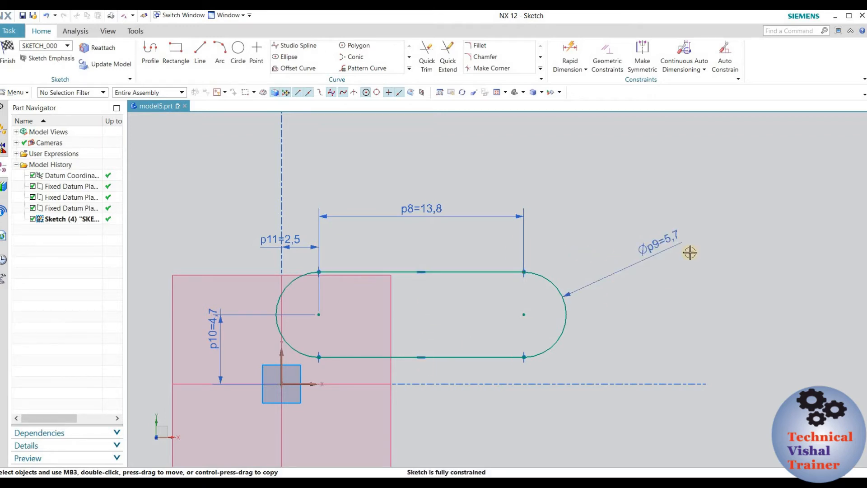
- Undo the whole slot profile together with its dimensions and constraints, back to an empty sketch
key("ctrl+z")
key("ctrl+z")
key("ctrl+z")
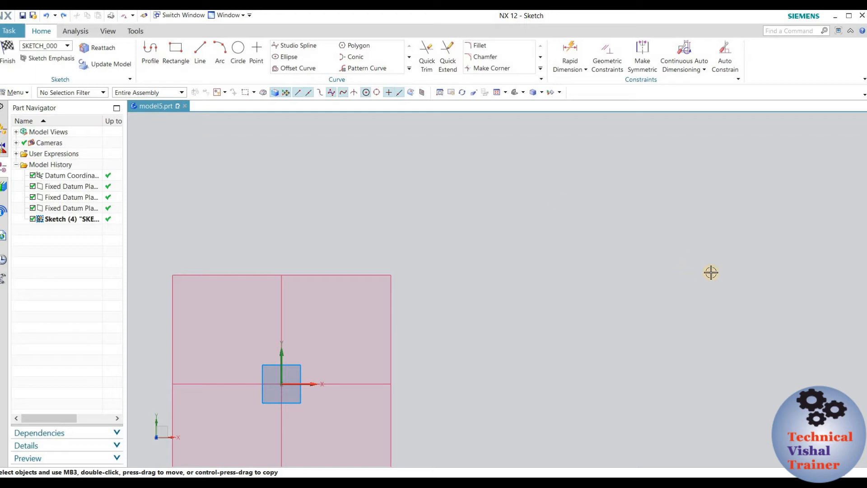
- Place six scattered sketch points above the X axis with the Point tool, mostly right of the datum plane's centre
left_click(253, 62)
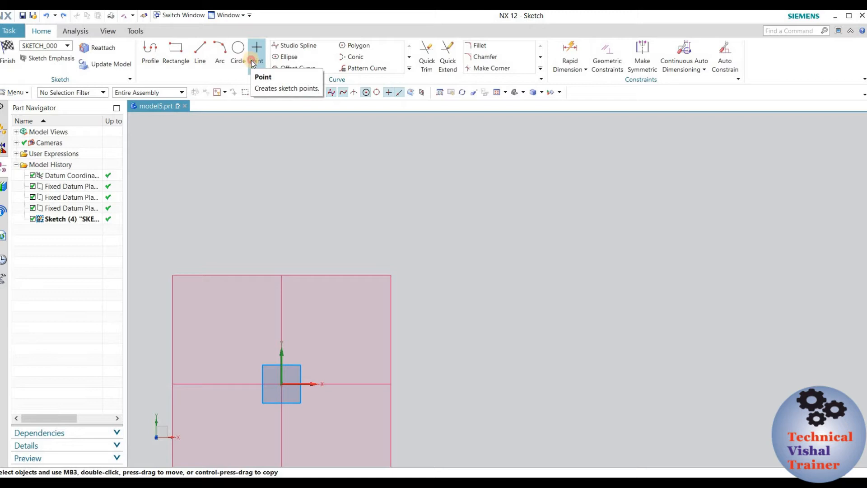
left_click(340, 321)
left_click(391, 221)
left_click(541, 226)
left_click(604, 272)
left_click(566, 361)
left_click(485, 332)
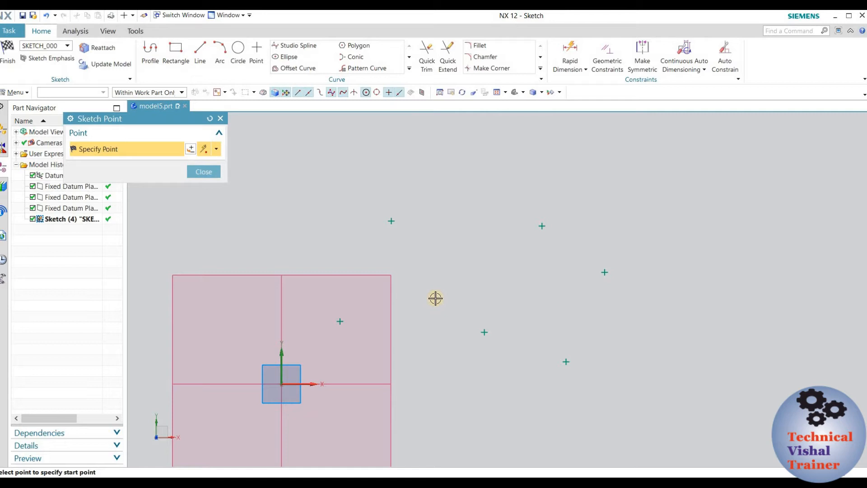
- Undo the last four sketch points and end the Point tool, keeping only the first two points
key("ctrl+z")
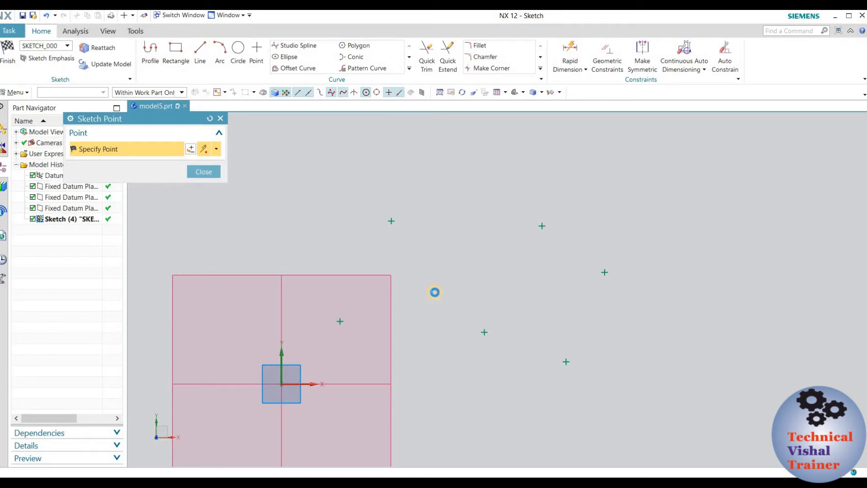
key("ctrl+z")
key("ctrl+z")
key("ctrl+z")
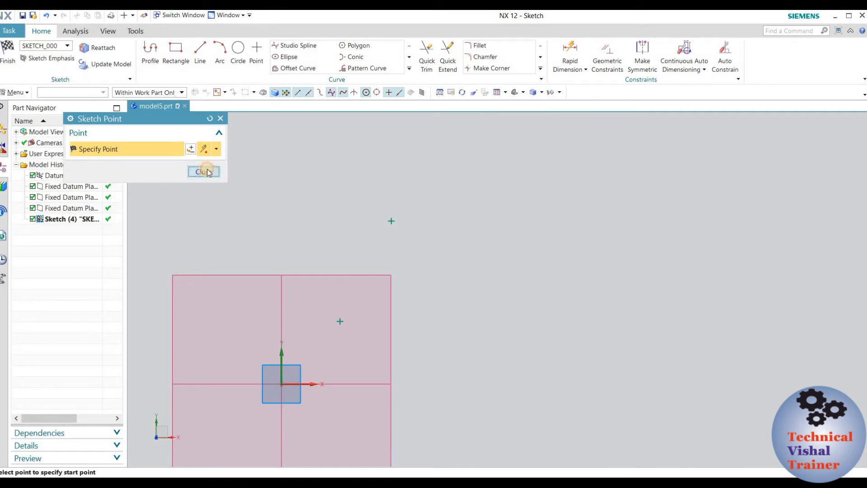
left_click(203, 171)
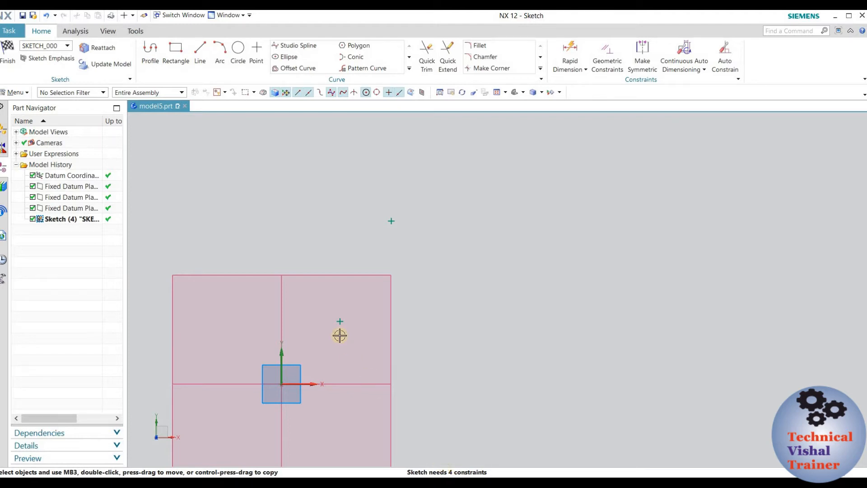
- Add a Rapid Dimension for the vertical distance between the X axis and the point inside the datum plane
left_click(340, 321)
left_click(569, 49)
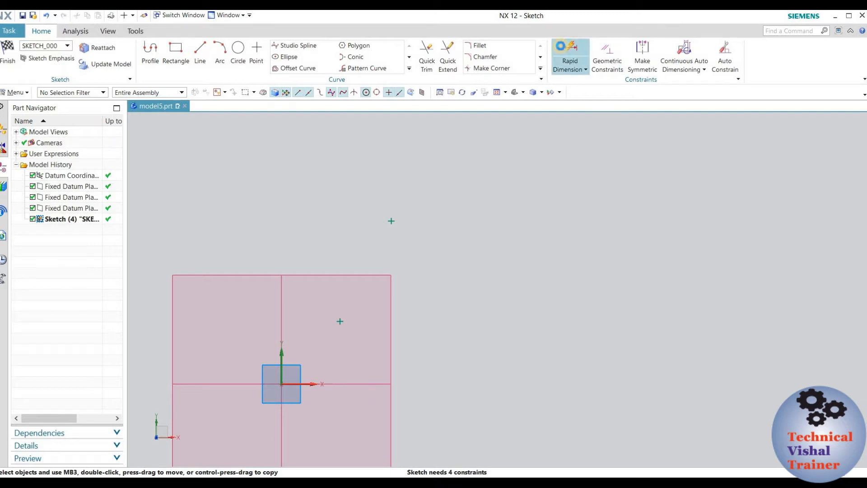
scroll(511, 232, "down", 1)
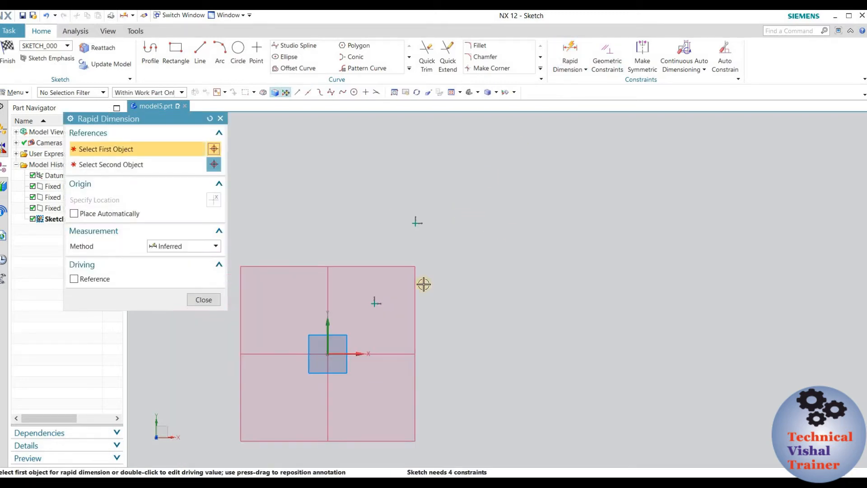
left_click(360, 355)
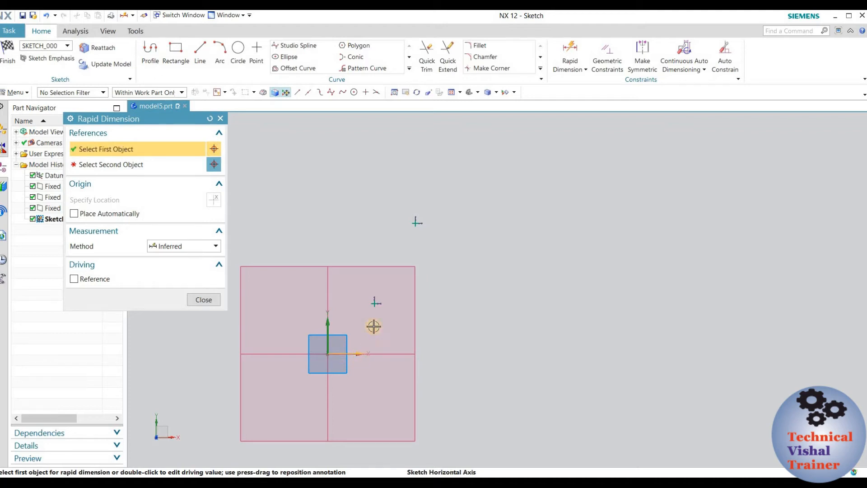
left_click(369, 304)
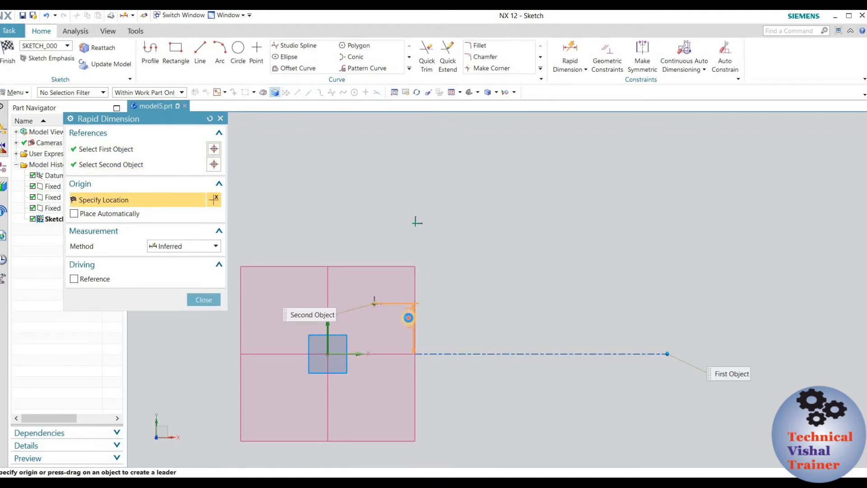
left_click(408, 316)
left_click(203, 299)
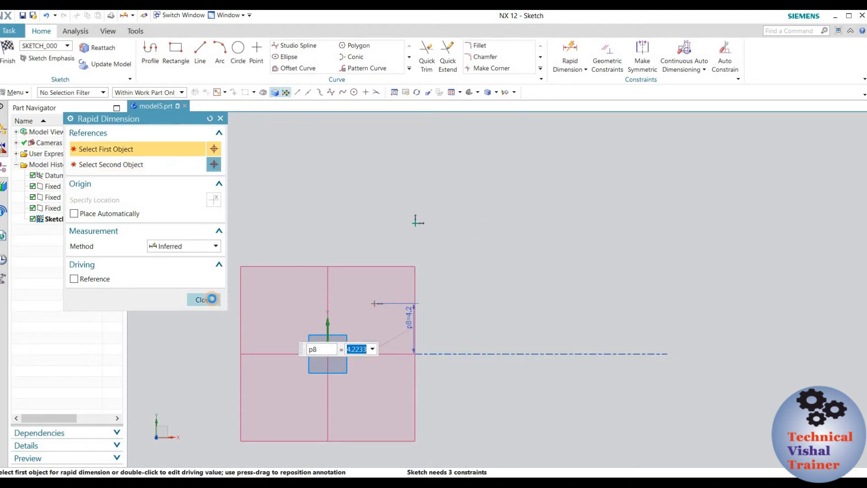
- Dimension the horizontal distance from the Y axis to the point inside the datum plane
left_click(570, 49)
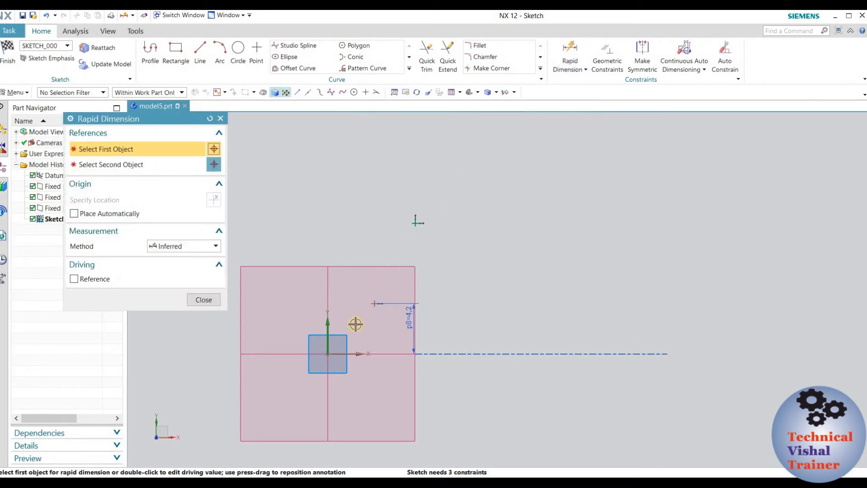
left_click(332, 324)
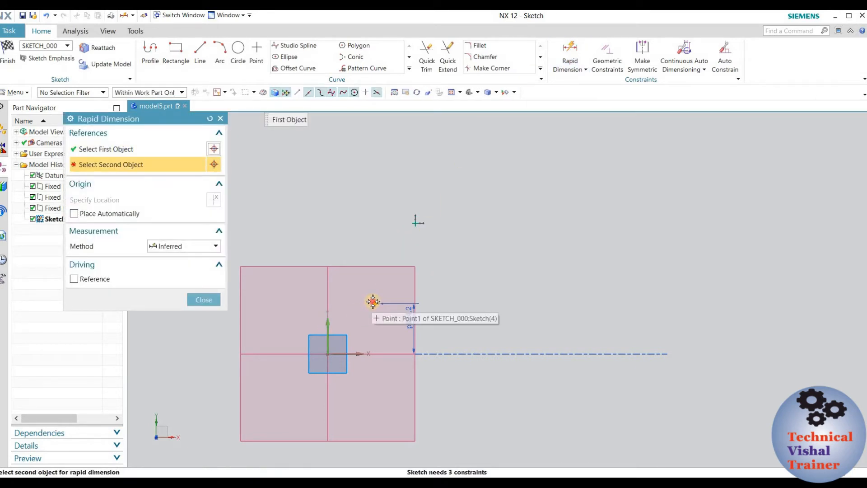
left_click(373, 301)
left_click(447, 258)
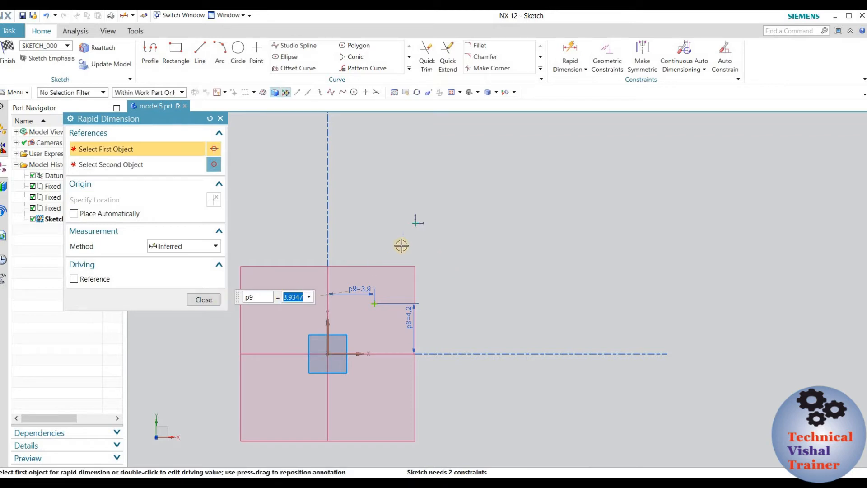
- Dimension the upper point's distances from the X axis and the Y axis, and end Rapid Dimension
left_click(354, 354)
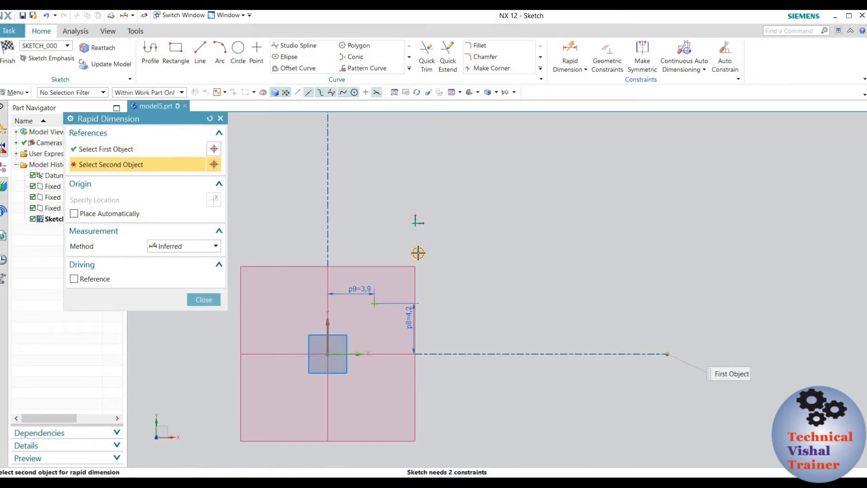
left_click(415, 222)
left_click(485, 245)
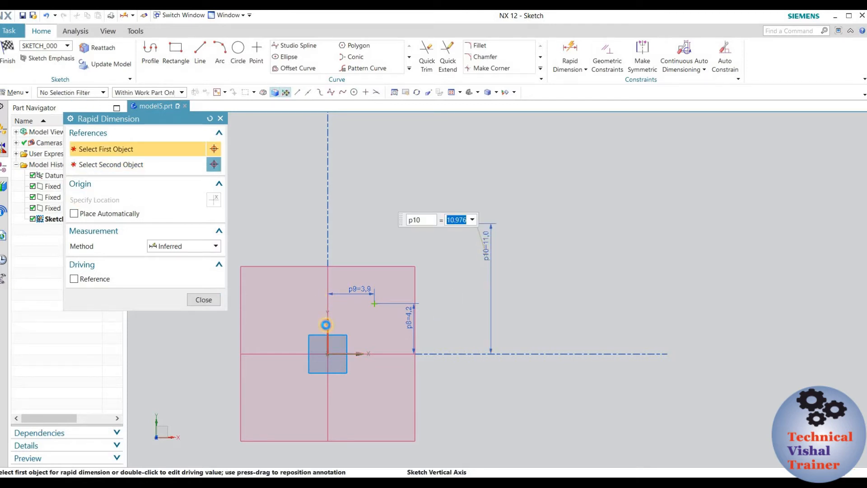
left_click(327, 296)
left_click(413, 223)
left_click(483, 204)
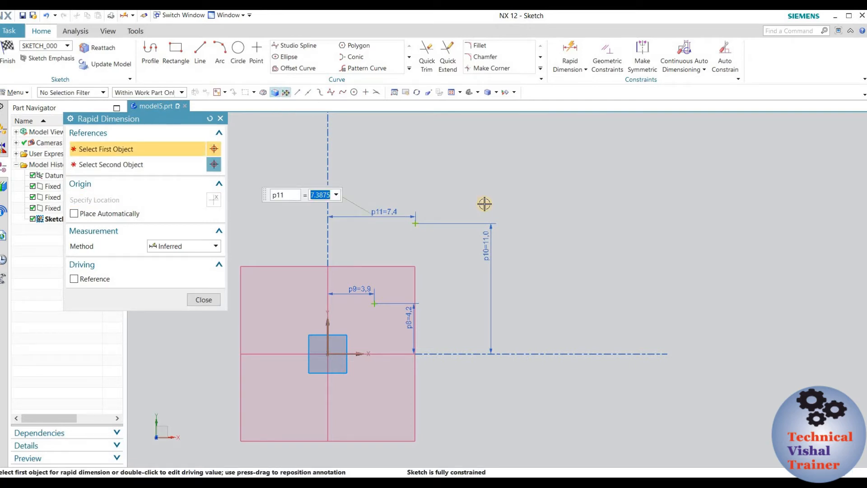
left_click(203, 300)
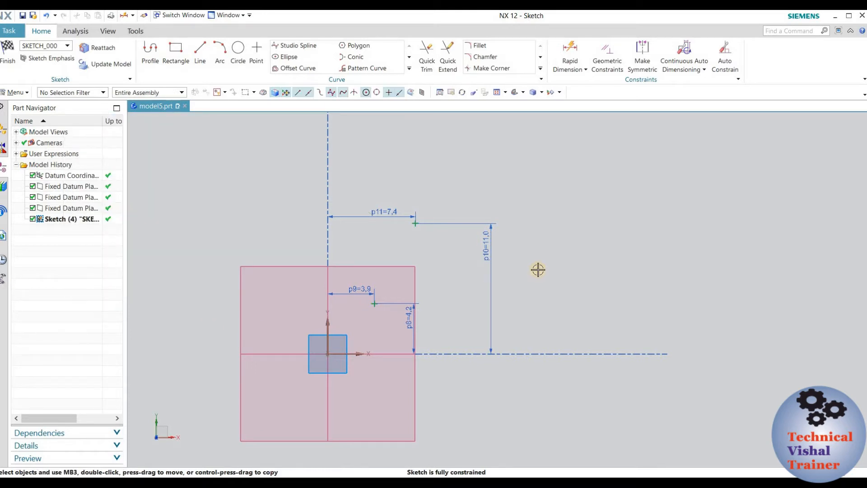
- Undo all the point dimensions together with the two remaining points, back to an empty sketch
key("ctrl+z")
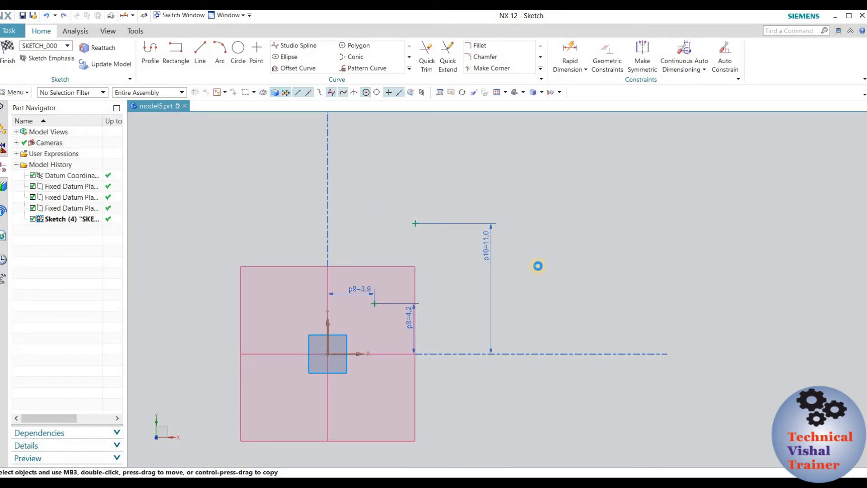
key("ctrl+z")
key("ctrl+z")
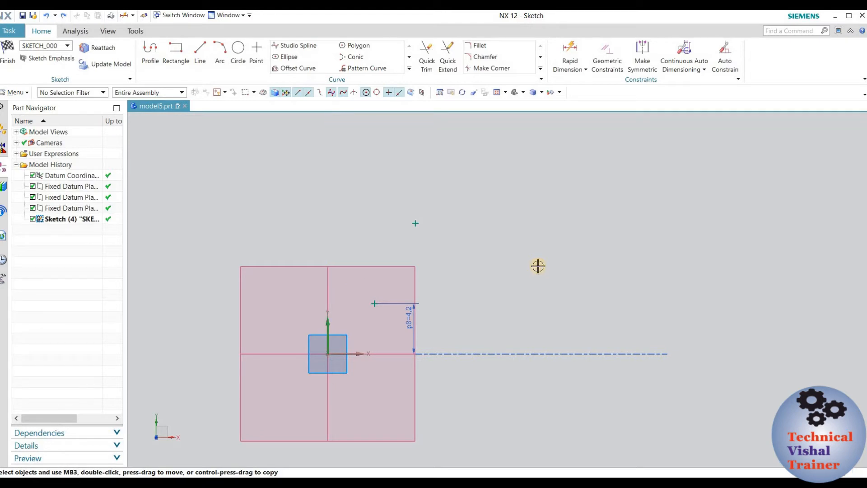
key("ctrl+z")
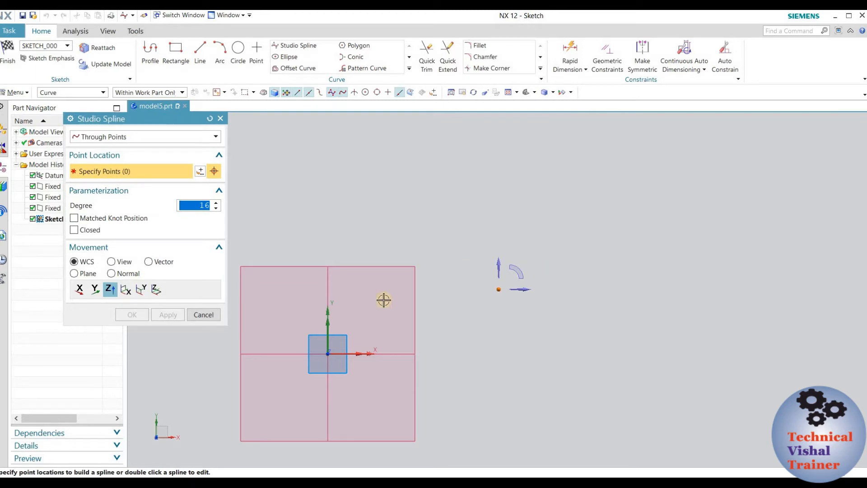
- Draw an open, wavy Through Points Studio Spline of degree 16 with seven points, running rightward from inside the datum plane
left_click(360, 301)
left_click(435, 226)
left_click(539, 236)
left_click(606, 242)
left_click(681, 198)
left_click(747, 207)
left_click(804, 214)
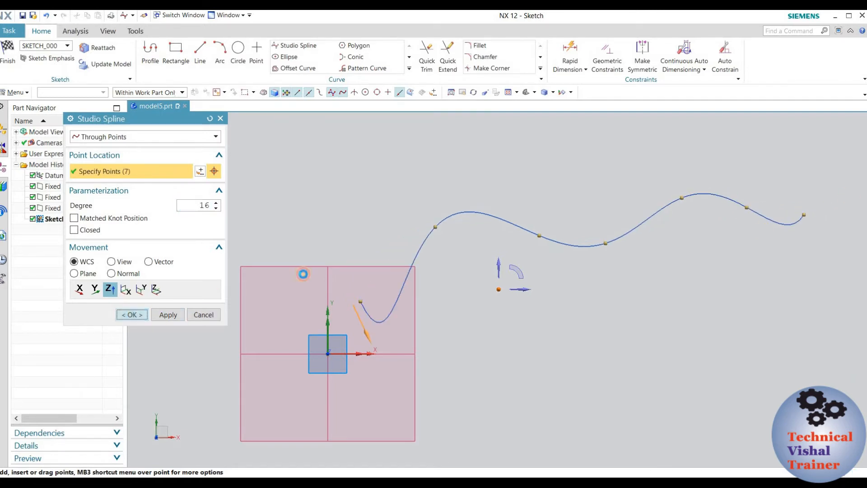
left_click(131, 314)
- Reshape the spline by moving its highest left pole up, a pole on the first descent up-left, and the right endpoint outward
scroll(332, 266, "down", 2)
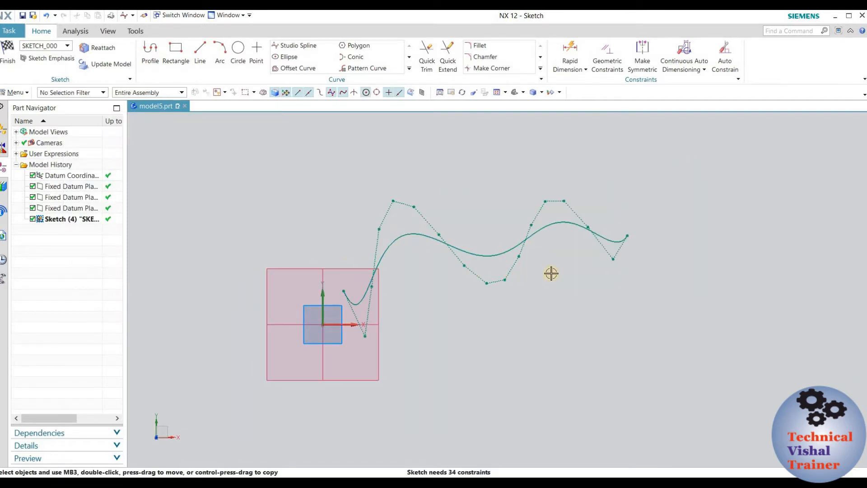
scroll(449, 287, "up", 3)
scroll(408, 291, "down", 2)
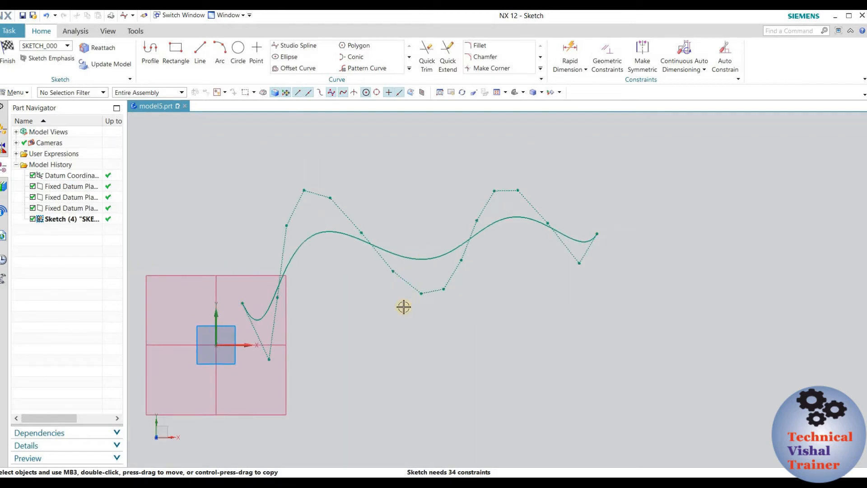
mouse_move(301, 194)
left_mouse_down()
mouse_move(321, 230)
mouse_move(306, 180)
left_mouse_up()
left_click_drag(395, 272, 399, 231)
mouse_move(371, 265)
left_mouse_down()
mouse_move(364, 273)
mouse_move(386, 256)
left_mouse_up()
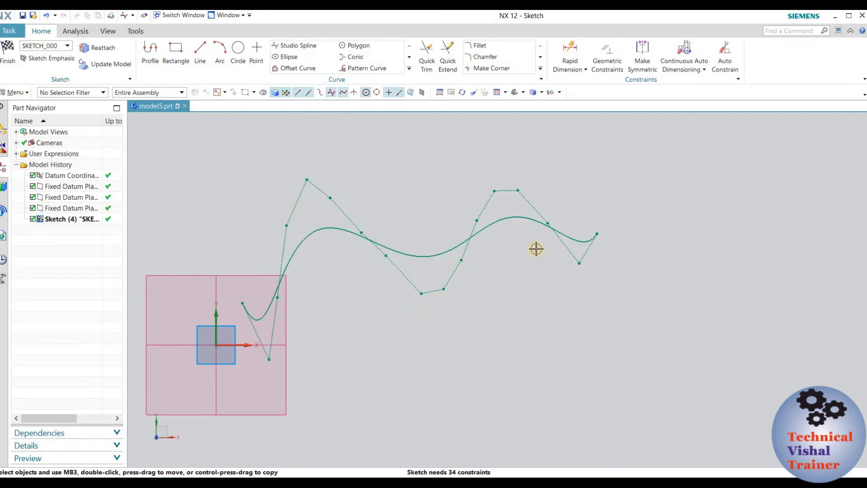
left_click_drag(597, 233, 632, 226)
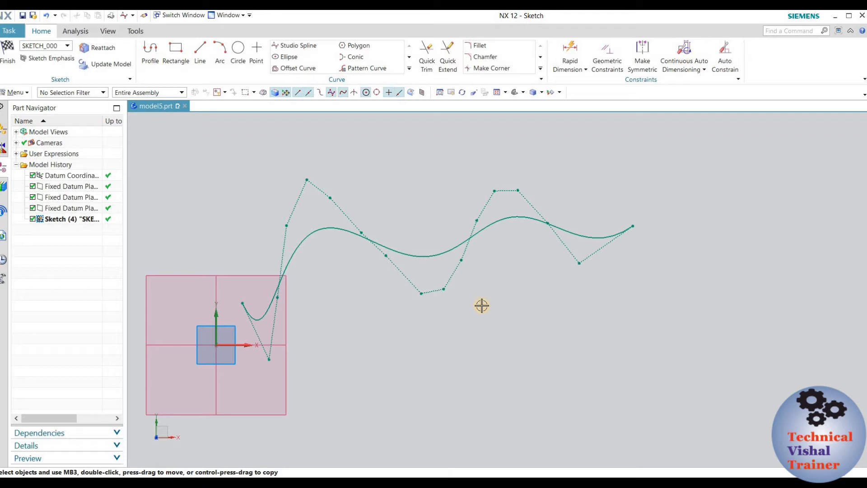
- Undo the spline's pole and endpoint moves and the spline itself, back to an empty sketch
key("ctrl+z")
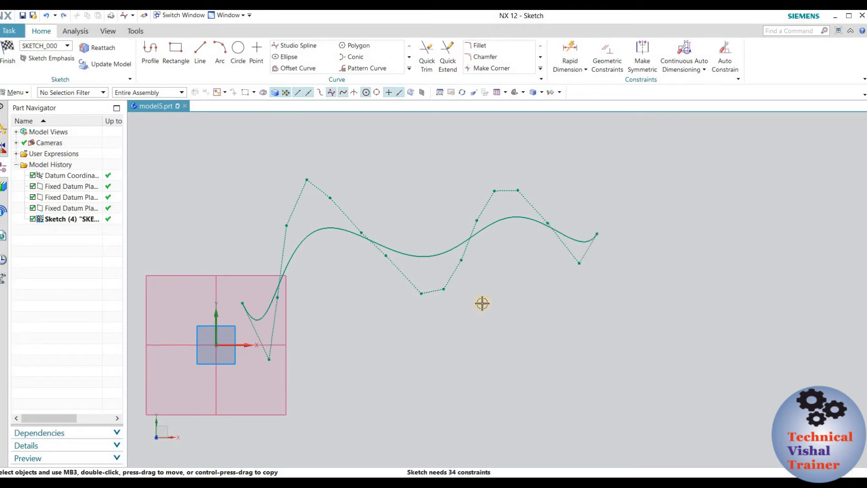
key("ctrl+z")
key("ctrl+z")
key("ctrl+z")
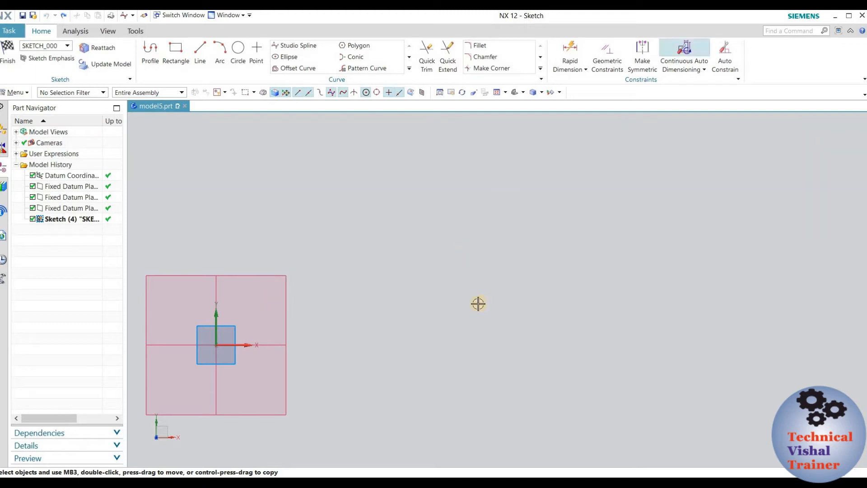
scroll(496, 275, "down", 3)
scroll(369, 313, "up", 6)
scroll(372, 314, "up", 1)
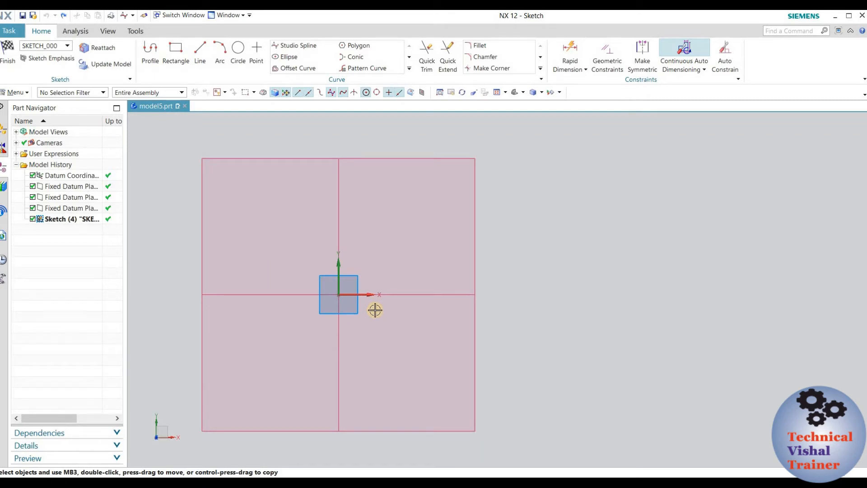
scroll(374, 311, "down", 2)
scroll(379, 282, "up", 1)
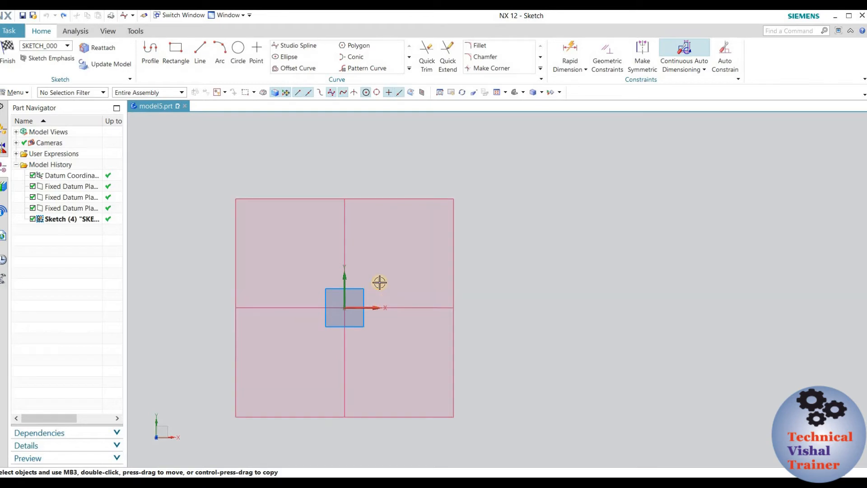
scroll(380, 282, "up", 1)
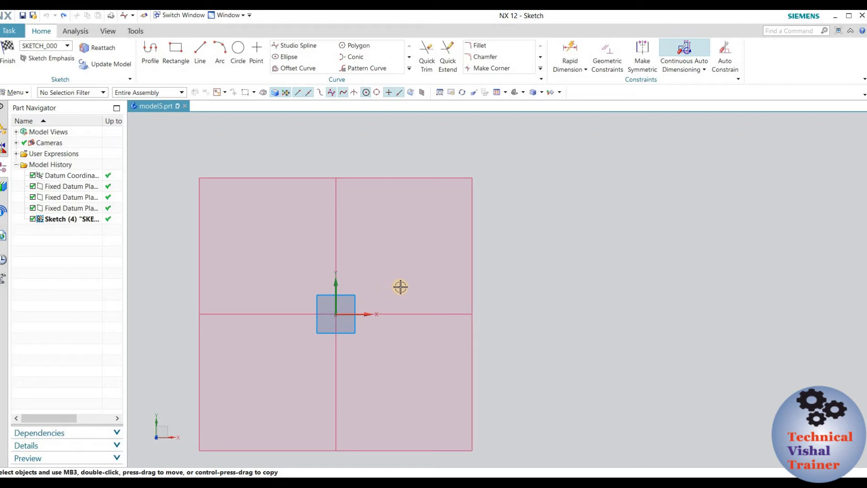
- Place a closed ellipse centred on the sketch origin and set its major radius to 35 mm and minor radius to 53 mm
left_click(284, 57)
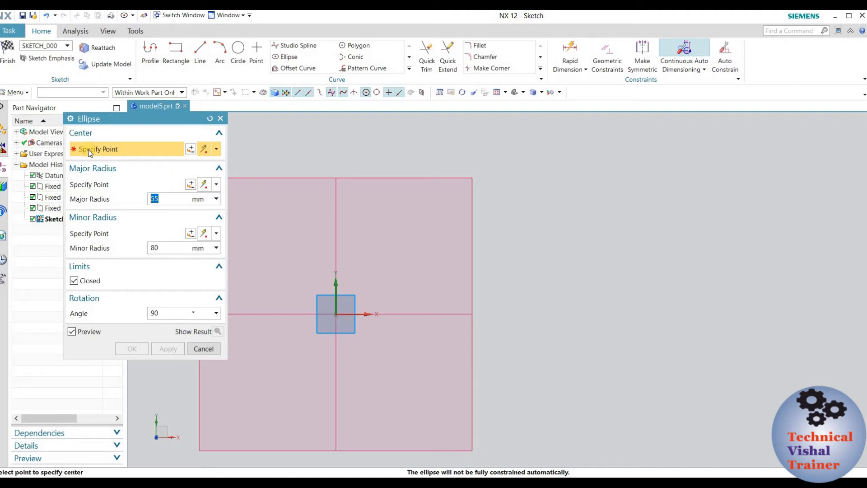
left_click(334, 312)
left_click(387, 320)
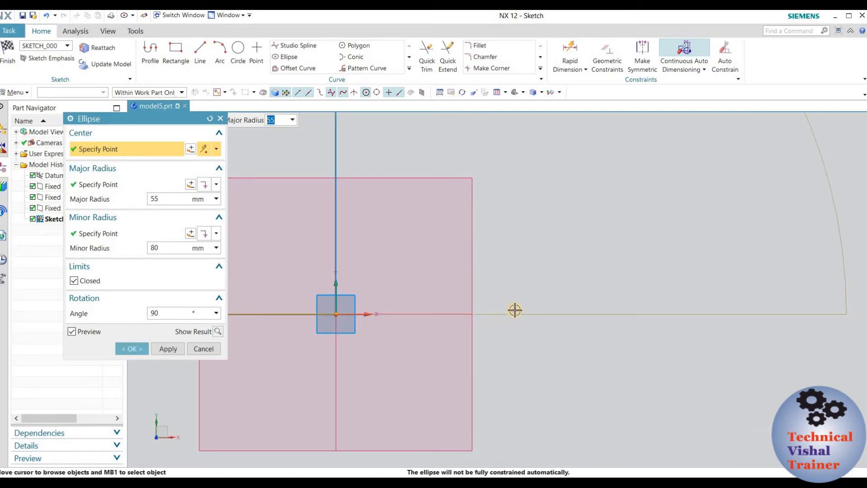
scroll(515, 309, "down", 4)
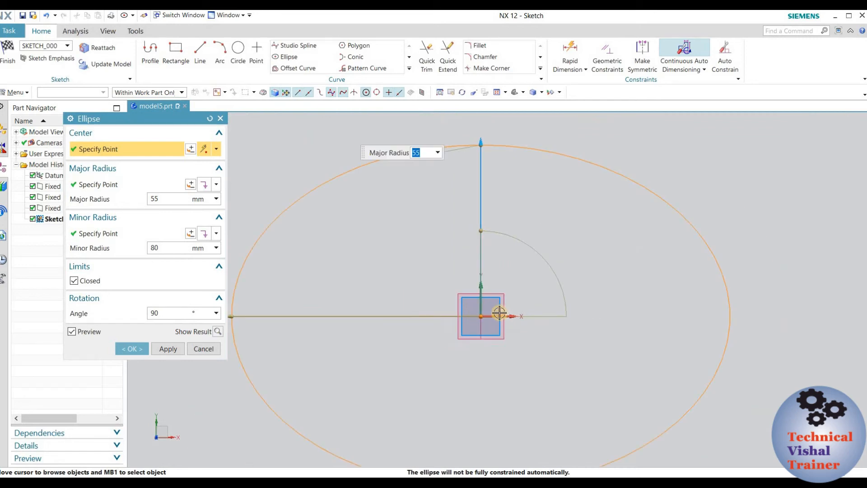
scroll(498, 312, "down", 2)
mouse_move(487, 199)
left_mouse_down()
mouse_move(485, 271)
mouse_move(483, 238)
mouse_move(486, 246)
left_mouse_up()
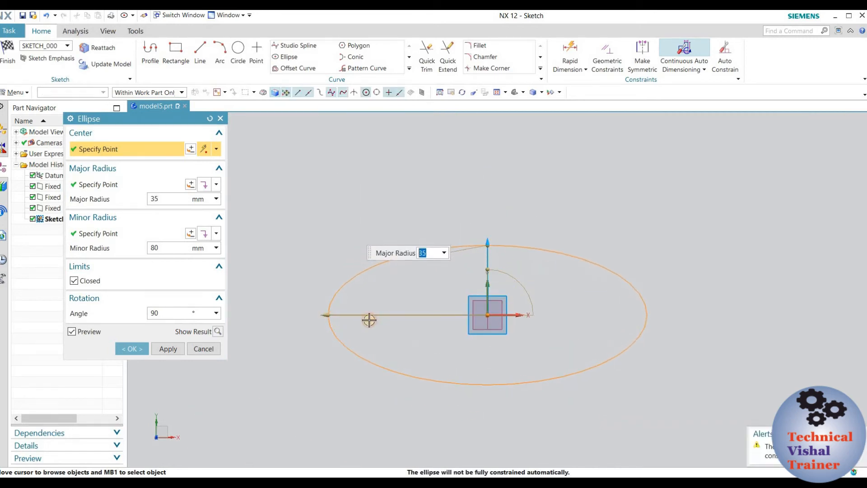
left_click_drag(324, 315, 377, 319)
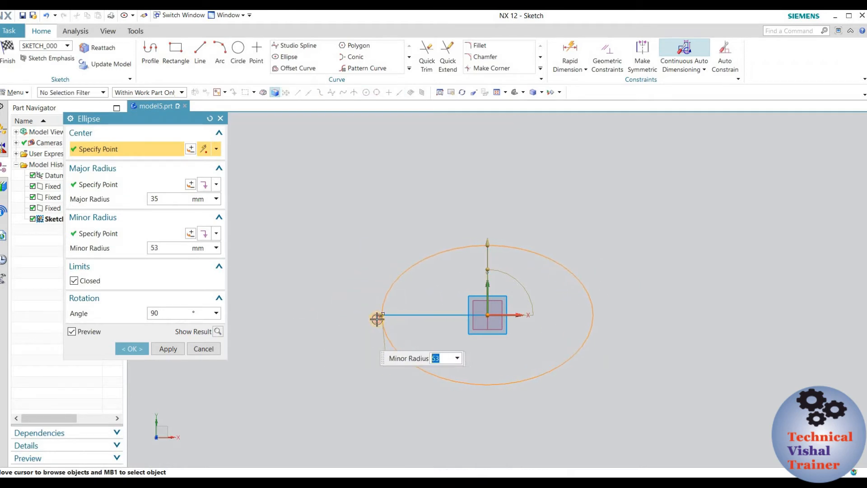
- Try a rotation angle of 0° for the ellipse, set it to 90° again and create the ellipse
left_click(138, 311)
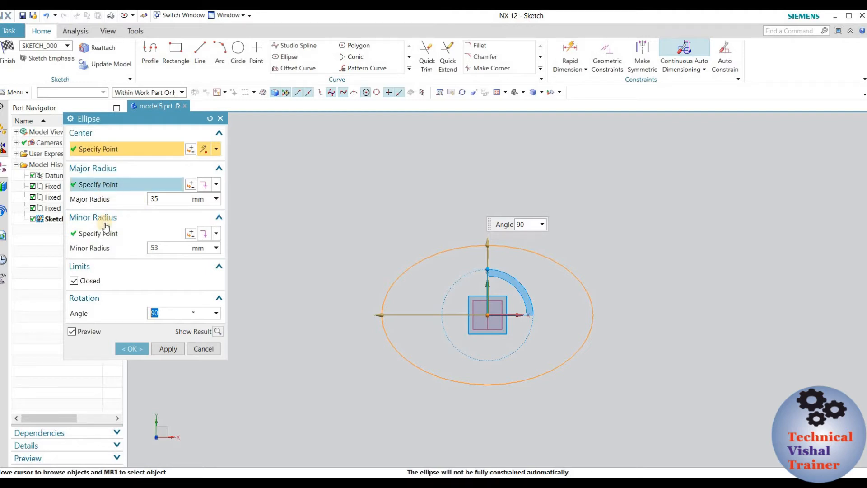
left_click(180, 312)
left_click_drag(121, 307, 116, 307)
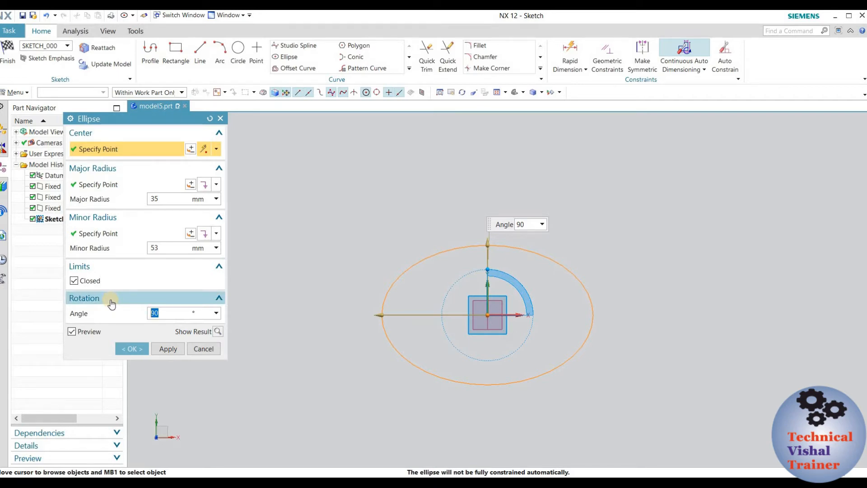
type("0")
key("Return")
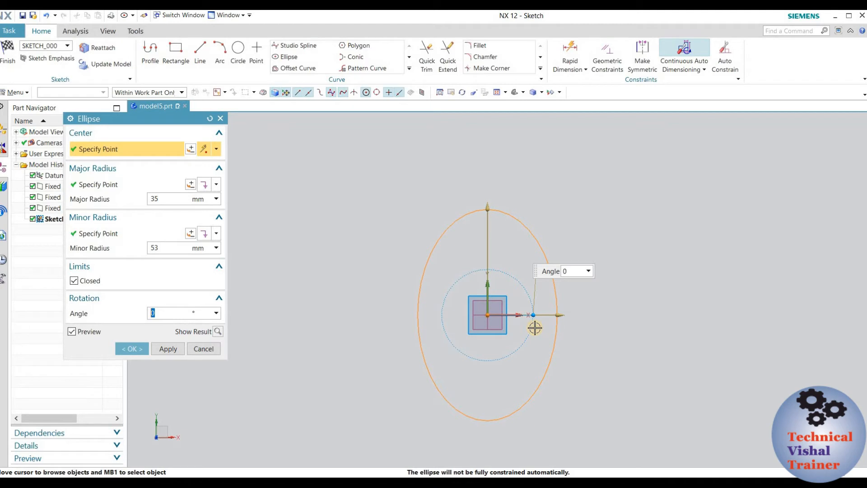
type("90")
key("Return")
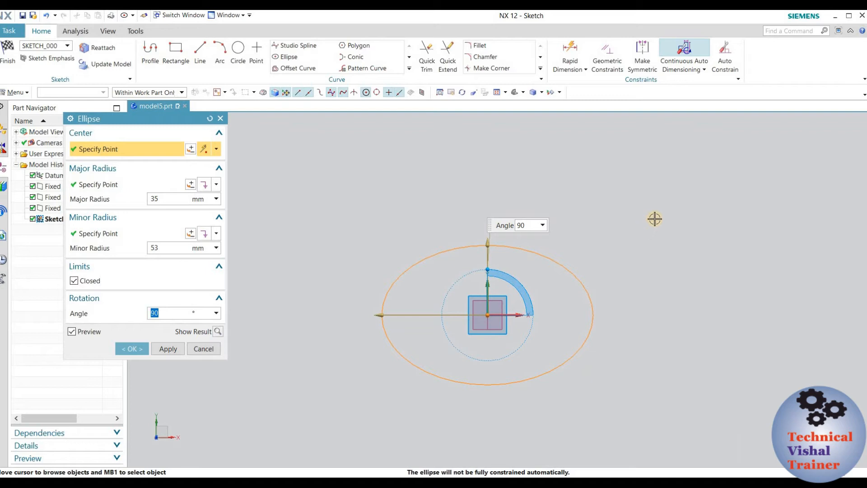
left_click(131, 348)
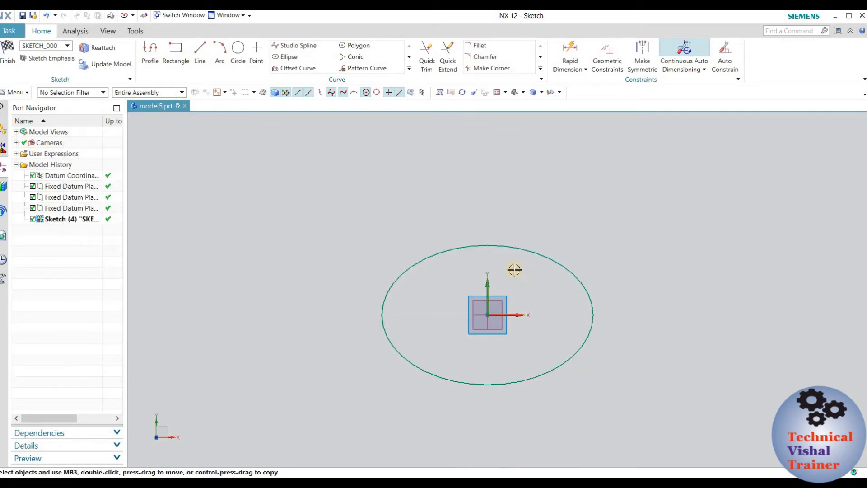
- Undo the ellipse, back to an empty sketch
scroll(615, 260, "down", 1)
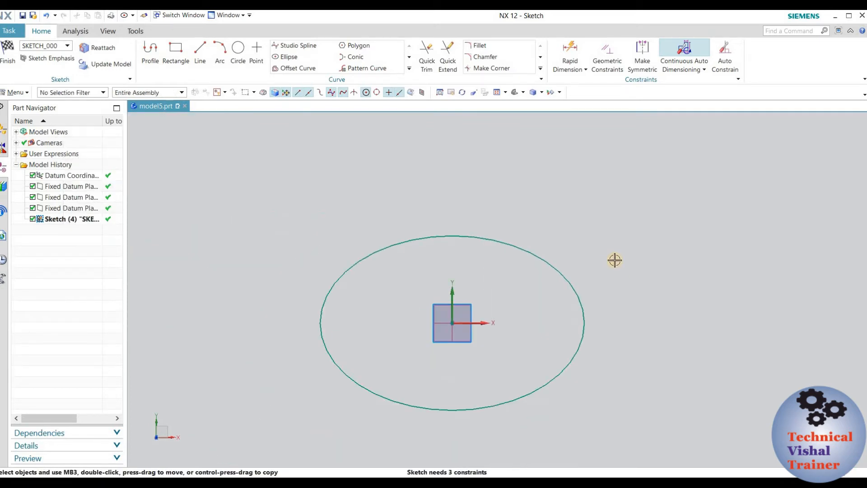
key("ctrl+z")
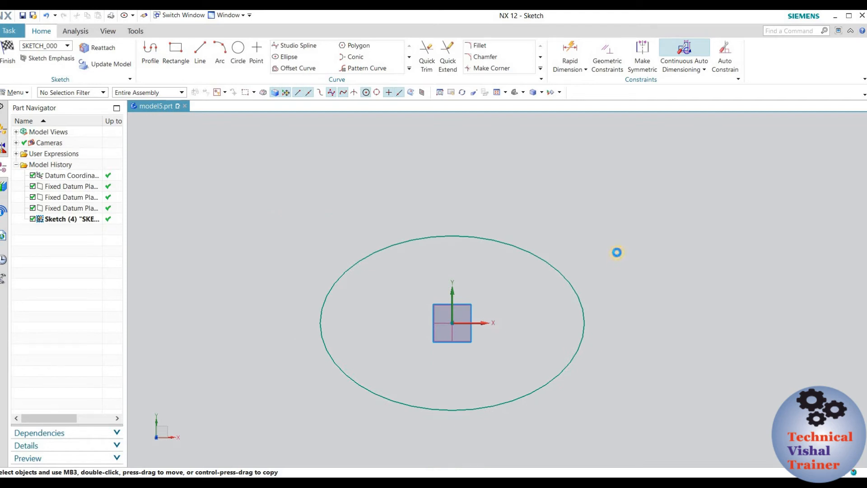
scroll(442, 312, "up", 3)
scroll(465, 331, "up", 7)
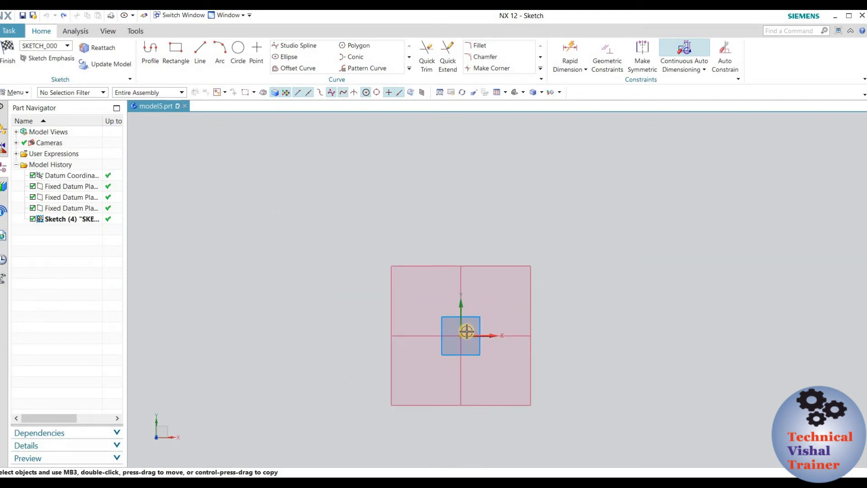
scroll(466, 331, "down", 3)
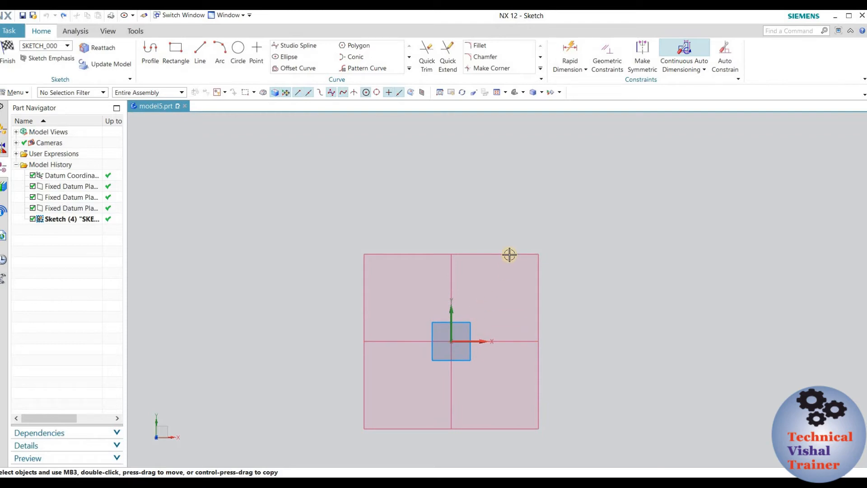
- Place a non-closed ellipse centred on the sketch origin, with its major radius adjusted to 26 mm and minor radius to 40 mm
left_click(286, 56)
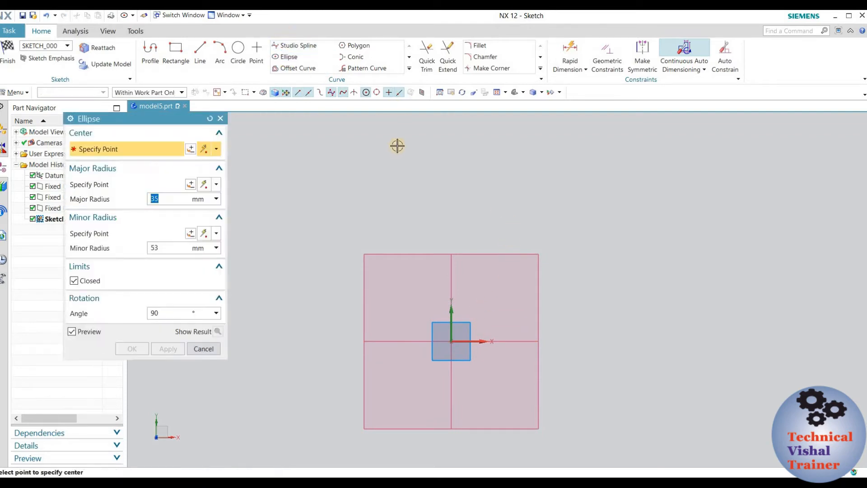
left_click(76, 283)
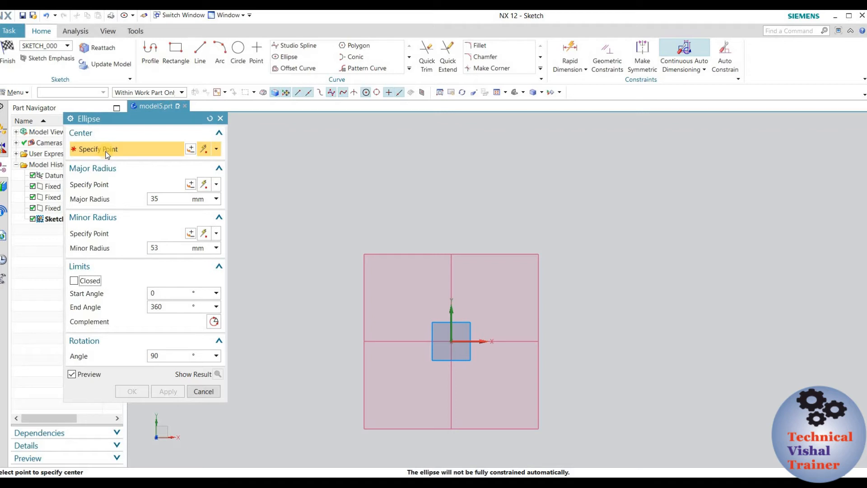
left_click(450, 341)
scroll(551, 332, "down", 4)
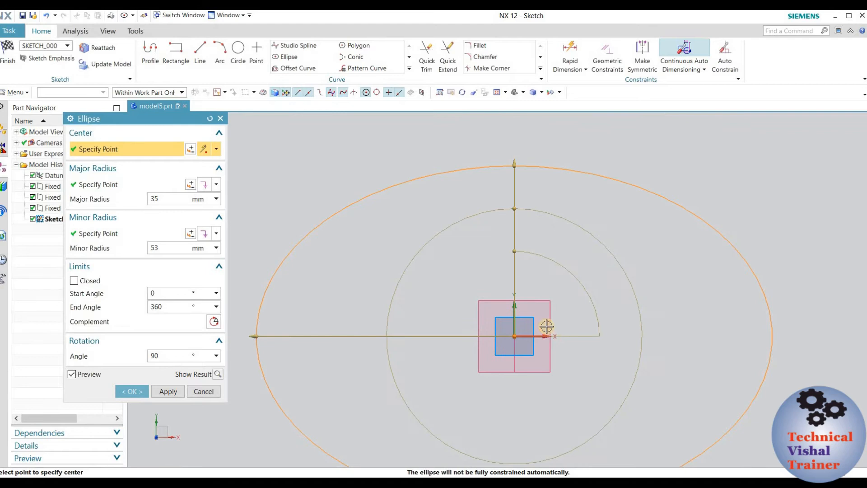
scroll(546, 326, "down", 2)
mouse_move(527, 220)
left_mouse_down()
mouse_move(525, 267)
mouse_move(529, 235)
left_mouse_up()
left_click_drag(361, 332, 402, 332)
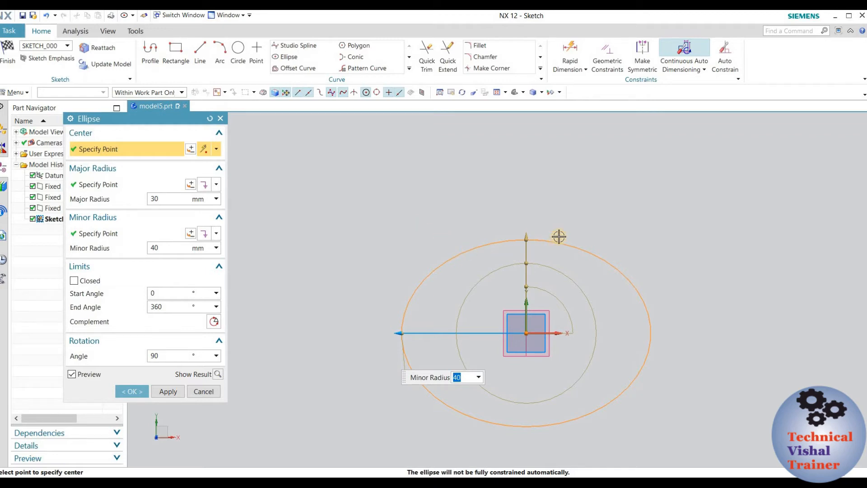
mouse_move(527, 252)
left_mouse_down()
mouse_move(527, 277)
mouse_move(529, 251)
left_mouse_up()
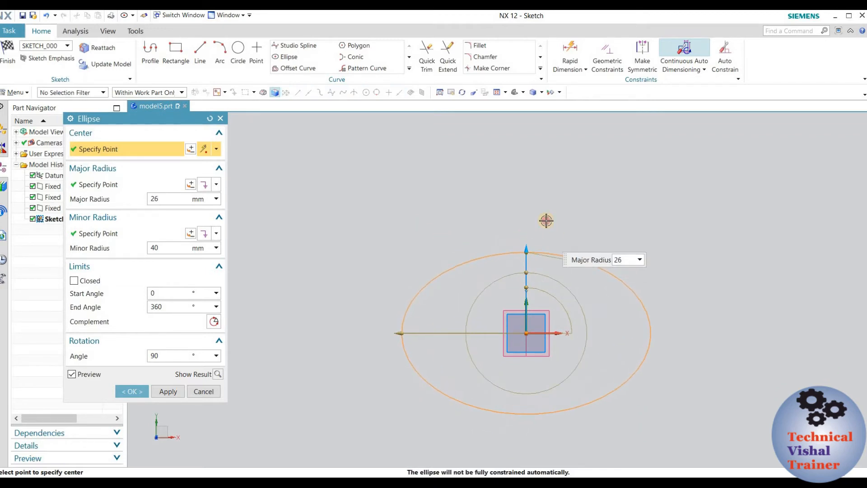
- Limit the ellipse to an arc with an end angle of 270°, and reduce the end angle to 90°
left_click(174, 306)
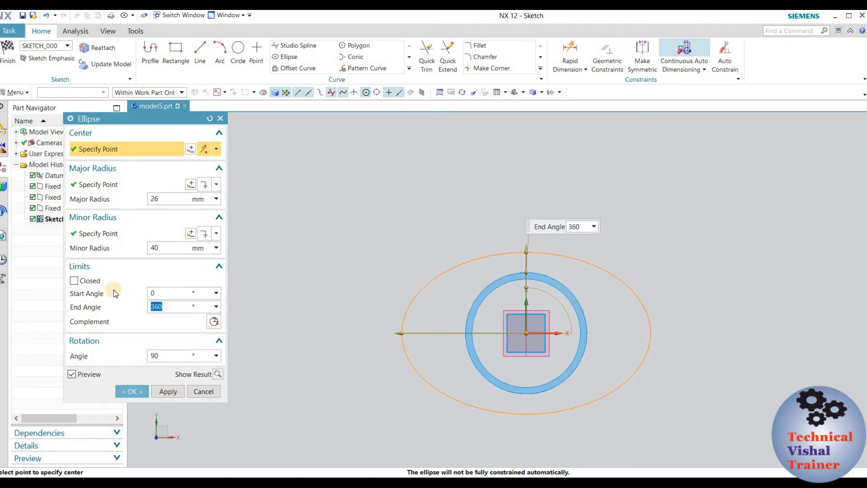
type("270")
key("Return")
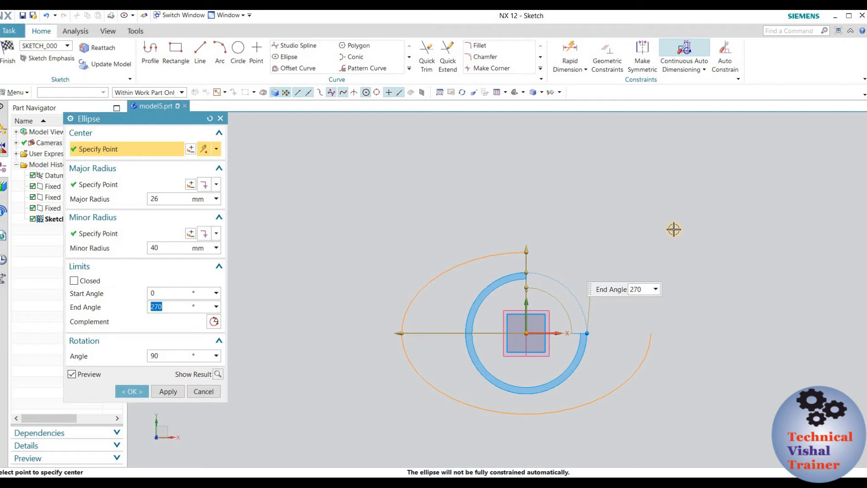
left_click(74, 282)
left_click(74, 281)
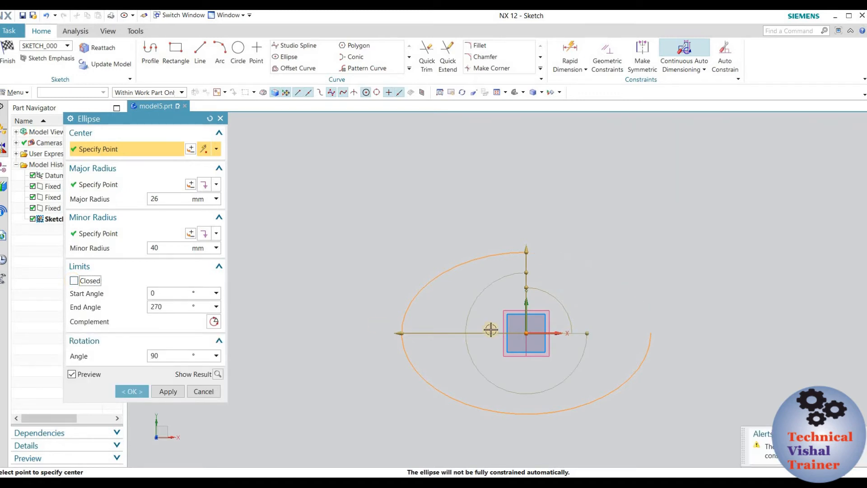
left_click_drag(581, 330, 467, 332)
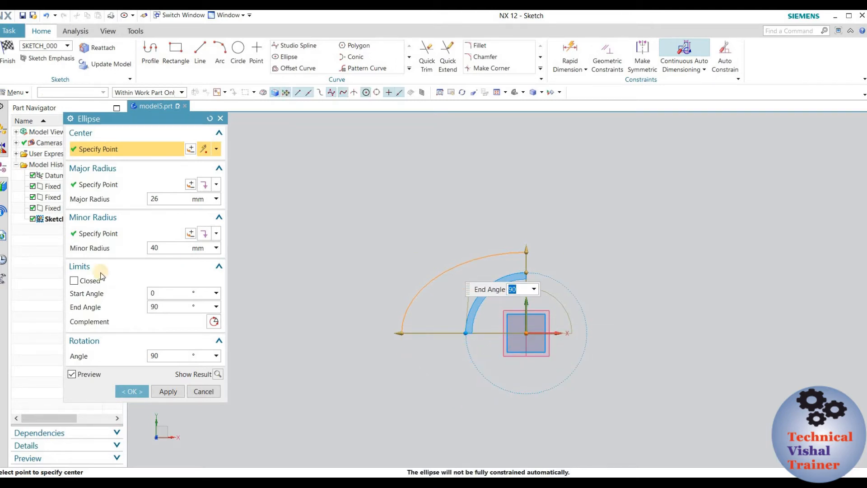
- Create the ellipse as a closed curve and undo it
left_click(73, 281)
left_click(73, 281)
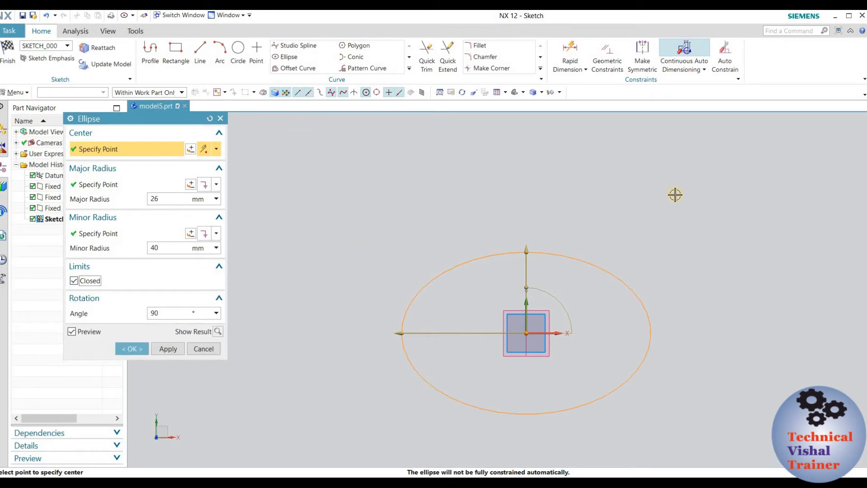
left_click(131, 349)
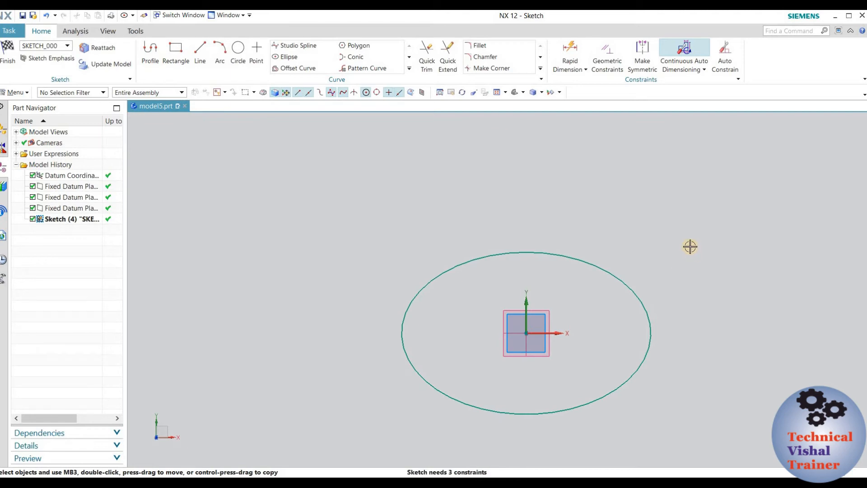
key("ctrl+z")
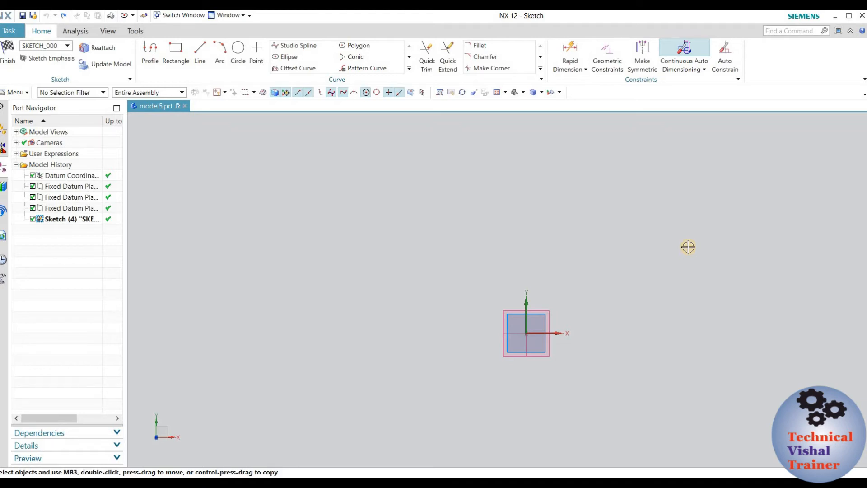
- Draw a six-sided polygon centred on the sketch origin, with a side length of about 42 mm and 0° rotation
key("p")
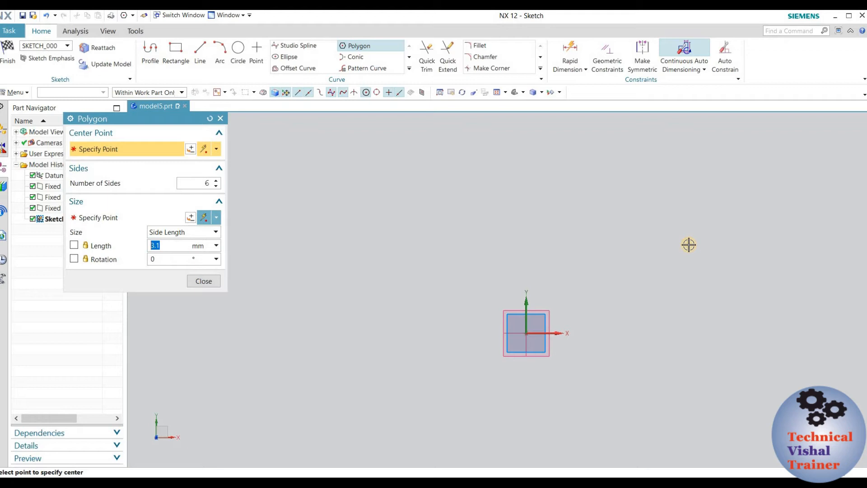
left_click_drag(127, 121, 259, 145)
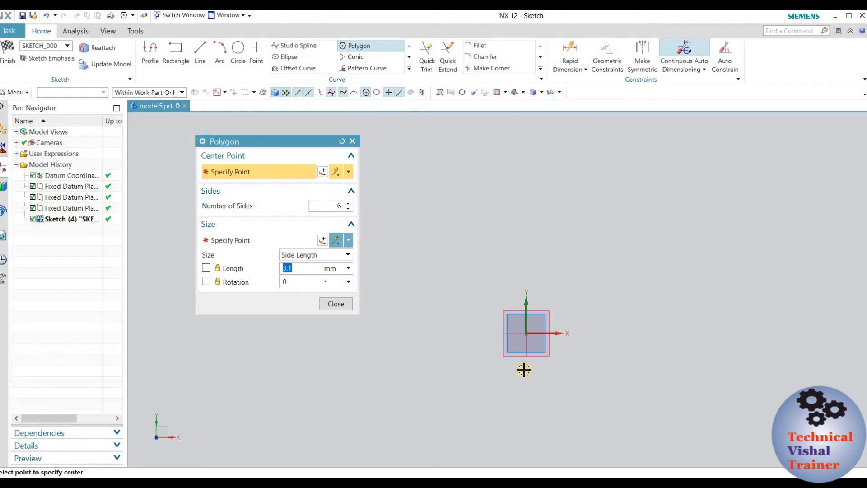
left_click(524, 333)
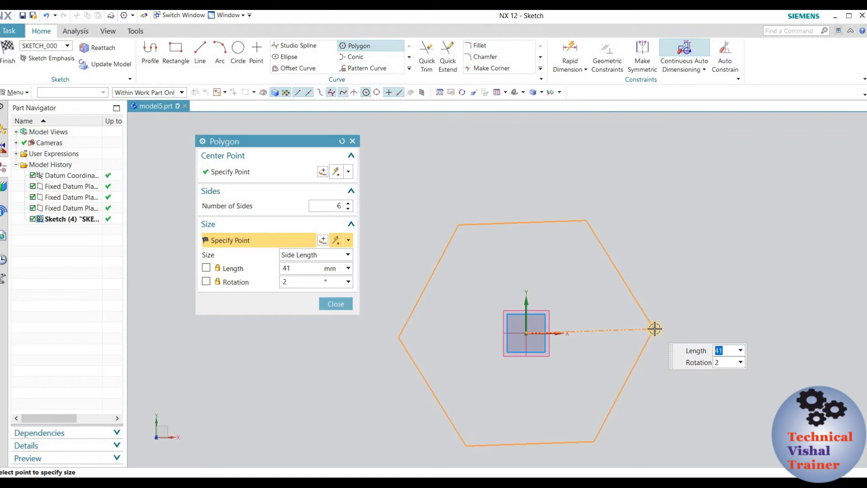
left_click(657, 332)
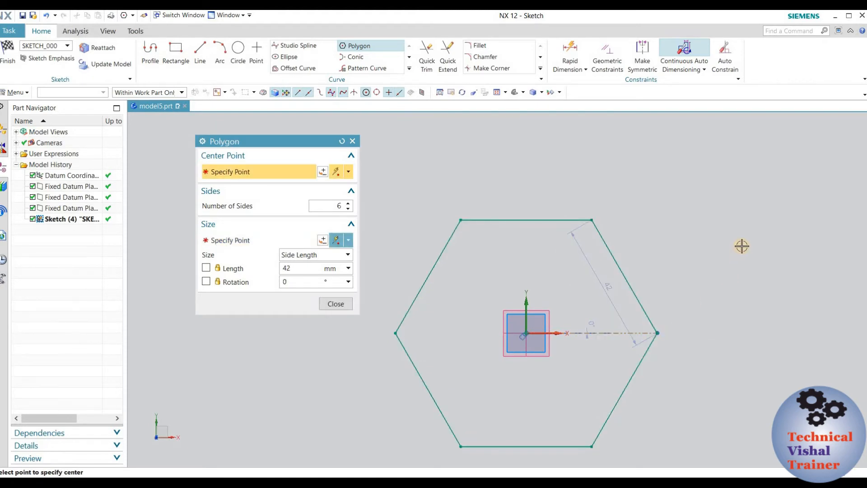
left_click(291, 268)
left_click(343, 304)
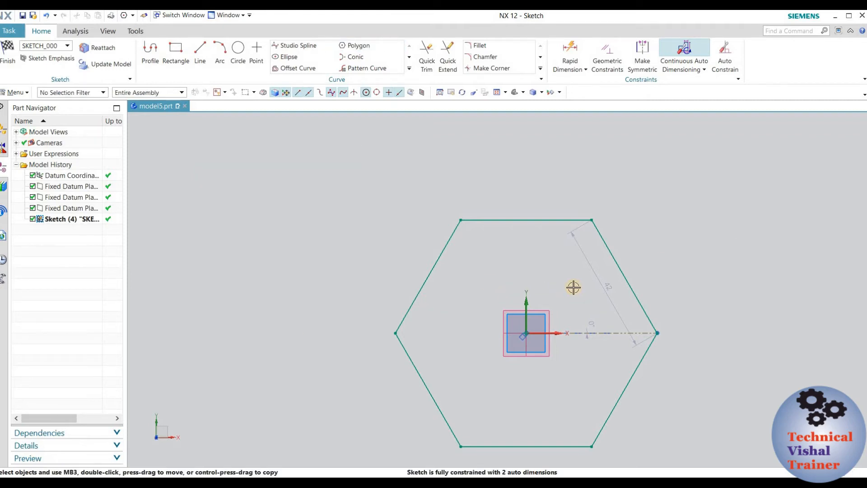
- Undo the hexagon and turn off Continuous Auto Dimensioning
key("ctrl+z")
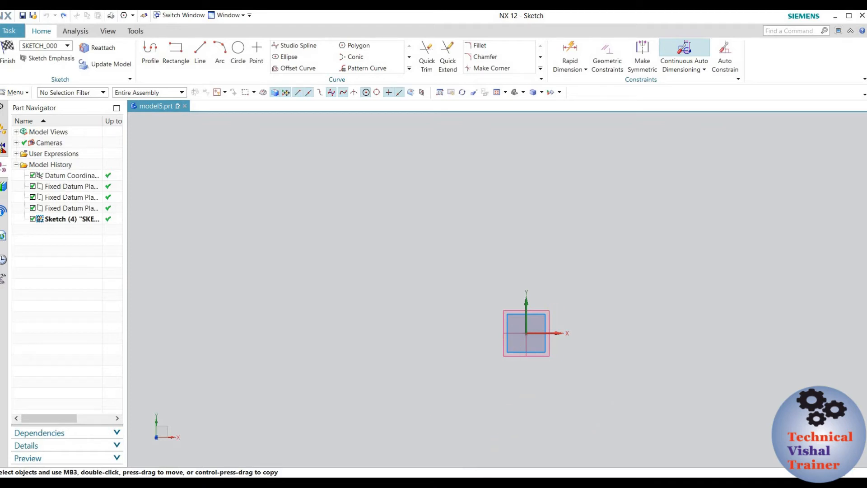
left_click(693, 68)
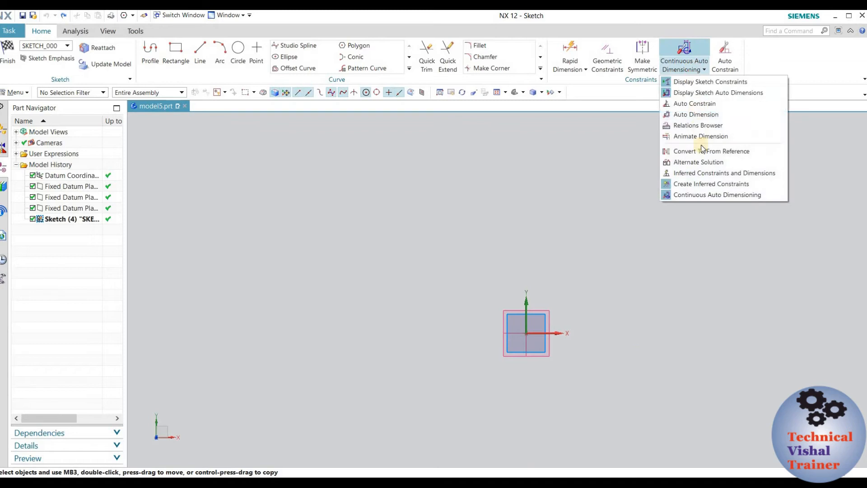
left_click(691, 197)
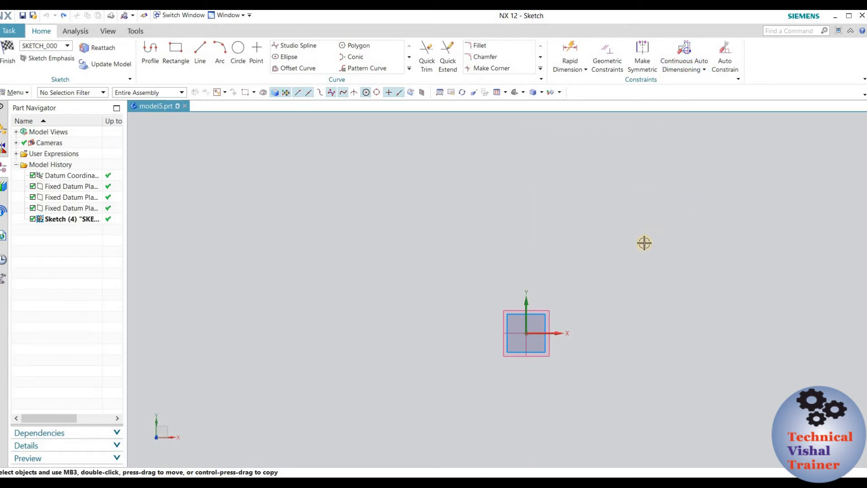
- Draw a three-sided polygon above the sketch origin, sized by an inscribed radius of about 16 mm and rotated about 33°
left_click(352, 46)
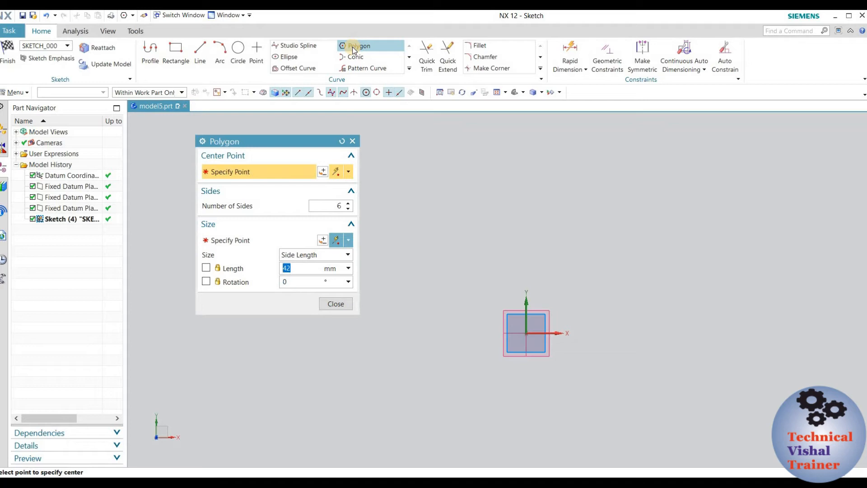
left_click(352, 209)
left_click(347, 209)
left_click(347, 203)
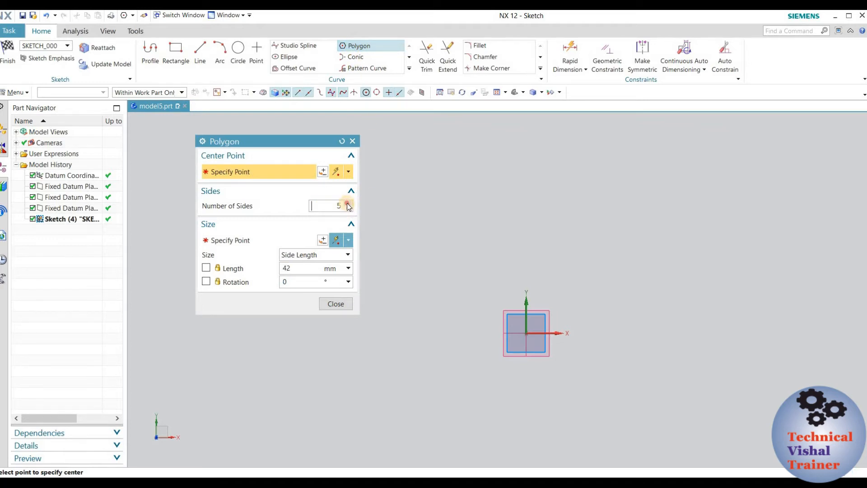
left_click(348, 209)
left_click(312, 254)
left_click(299, 268)
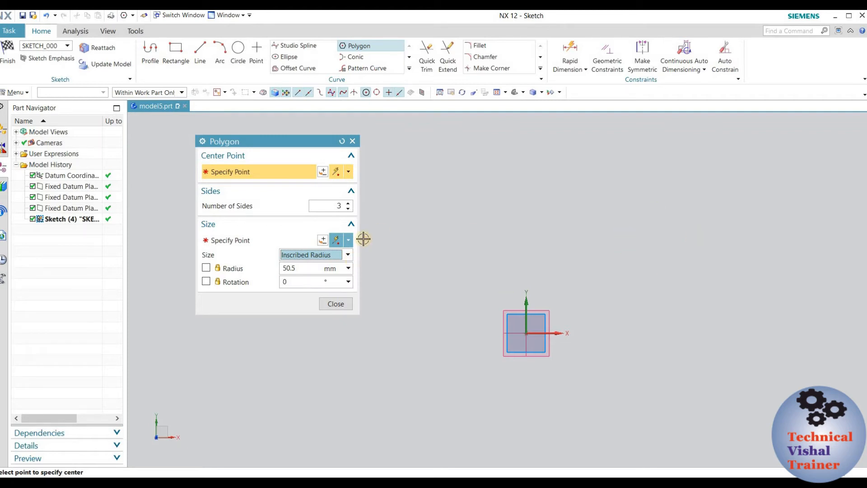
left_click(329, 255)
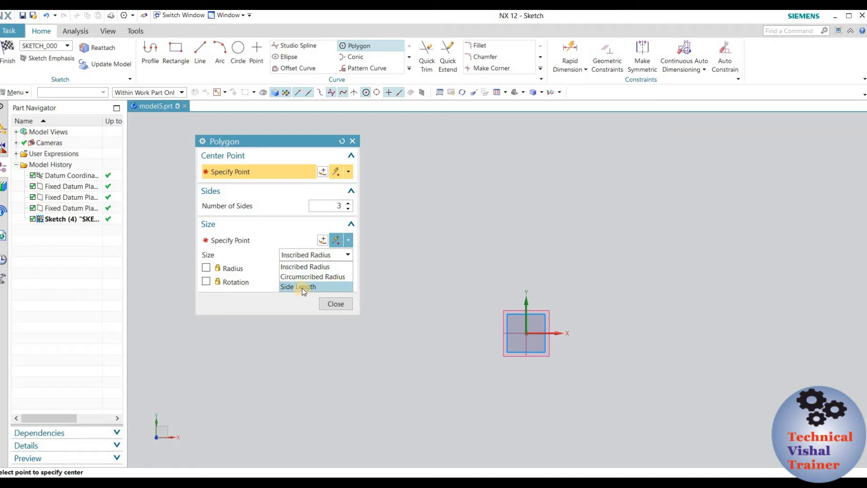
left_click(307, 266)
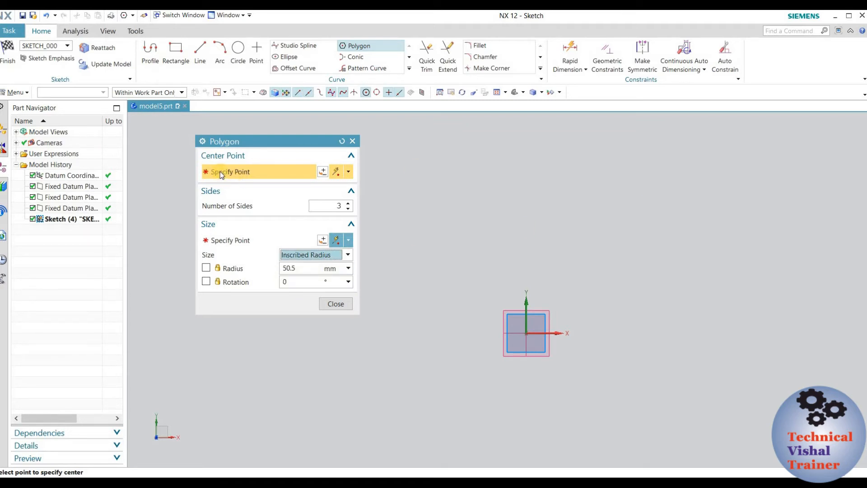
left_click(637, 225)
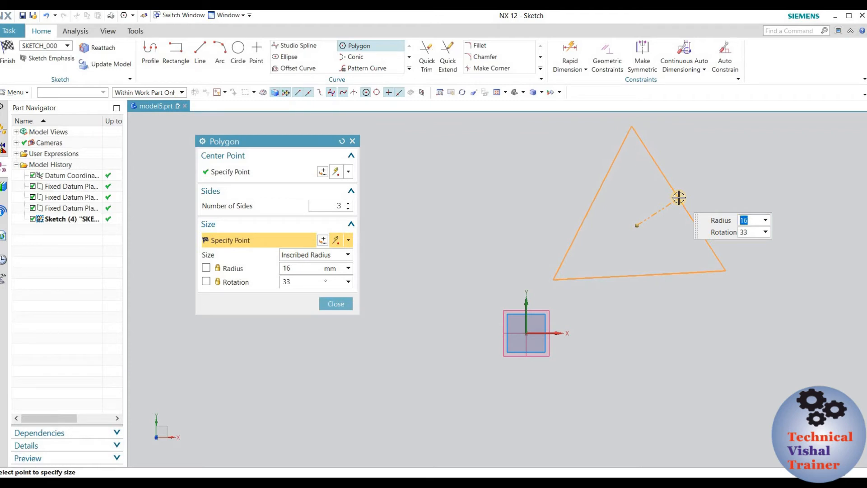
key("Return")
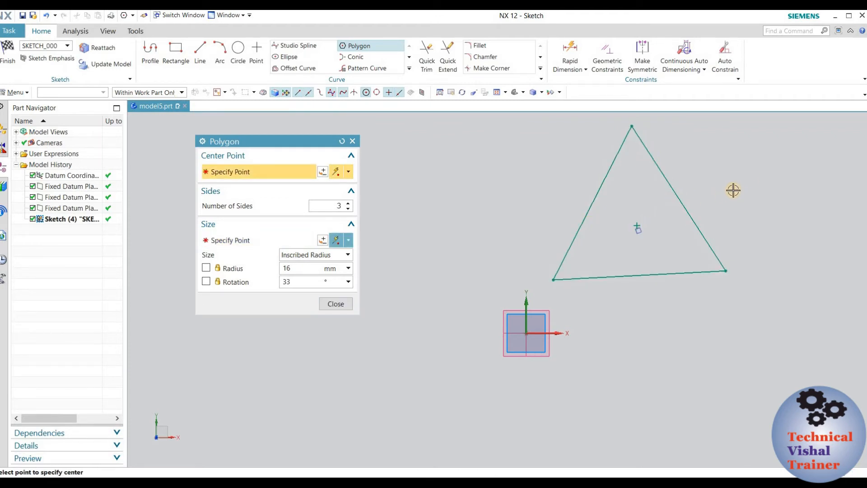
- Draw a five-sided polygon beside the triangle, sized by a circumscribed radius of about 44 mm and rotated about 307°
left_click(319, 257)
left_click(315, 277)
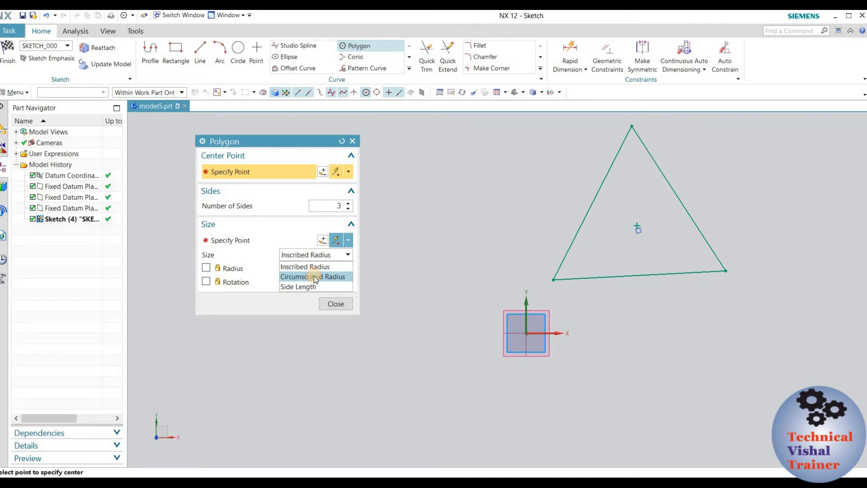
left_click(315, 277)
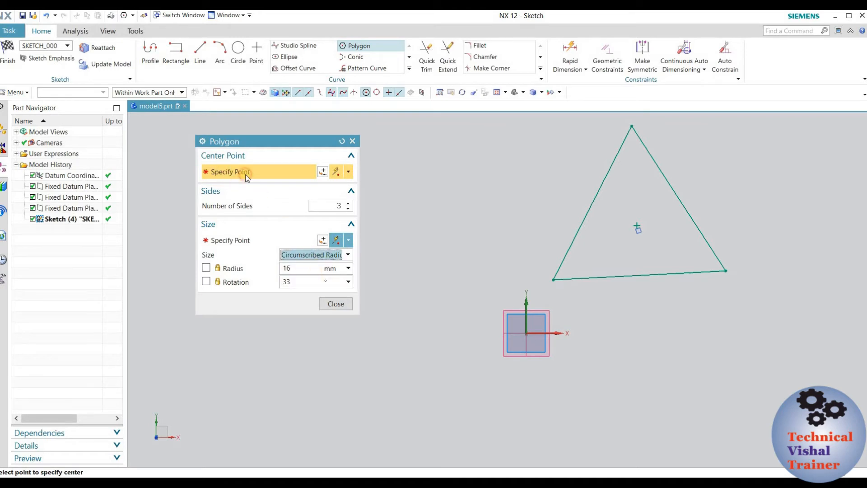
scroll(519, 250, "down", 4)
scroll(756, 229, "up", 3)
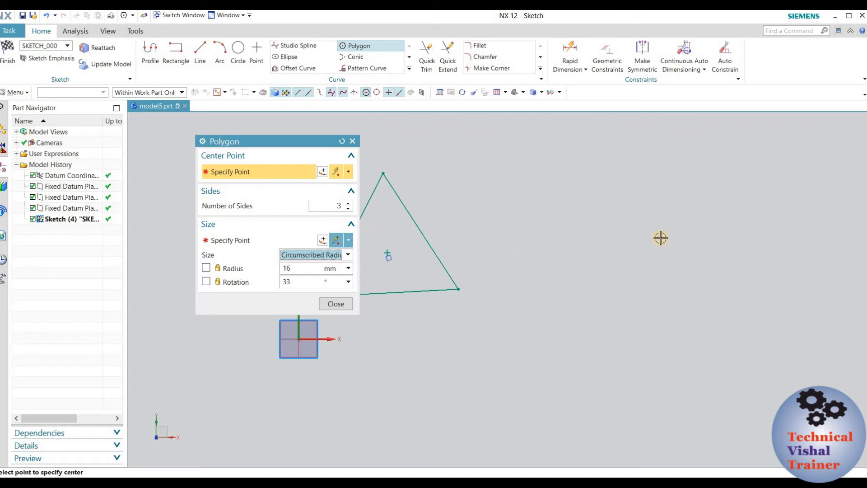
scroll(554, 262, "down", 2)
left_click(613, 219)
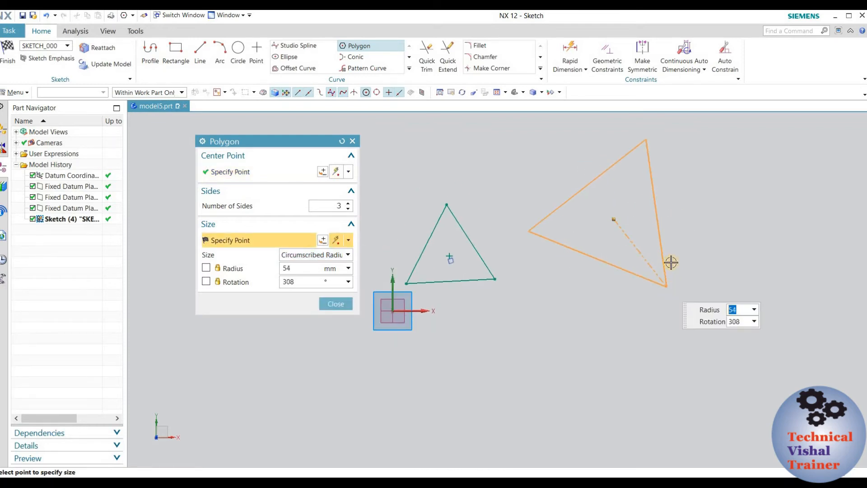
left_click(348, 203)
left_click(348, 203)
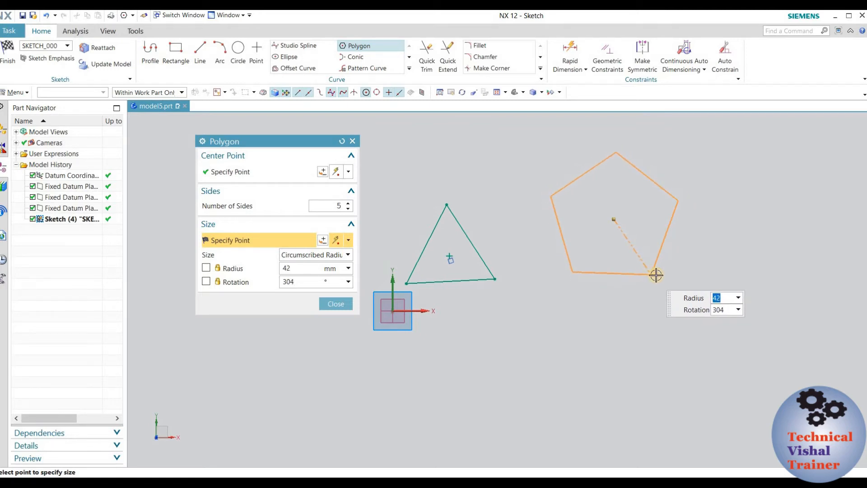
left_click(656, 274)
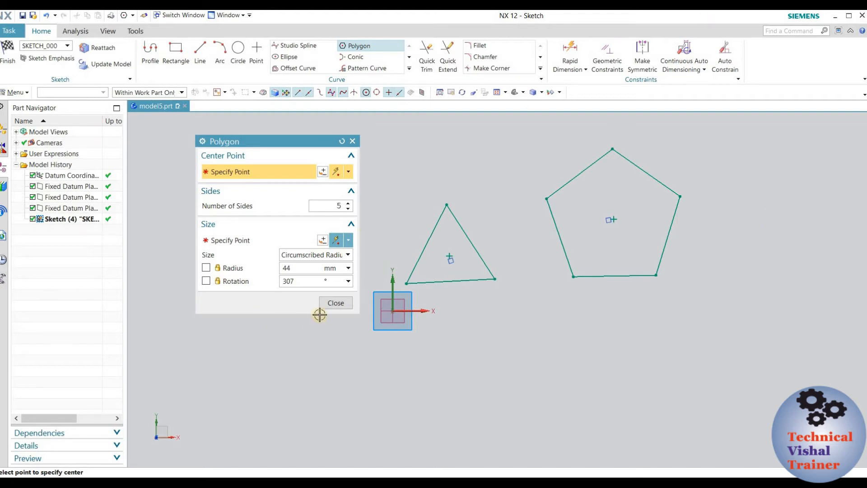
- Finish the Polygon command and undo both the pentagon and the triangle
left_click(336, 304)
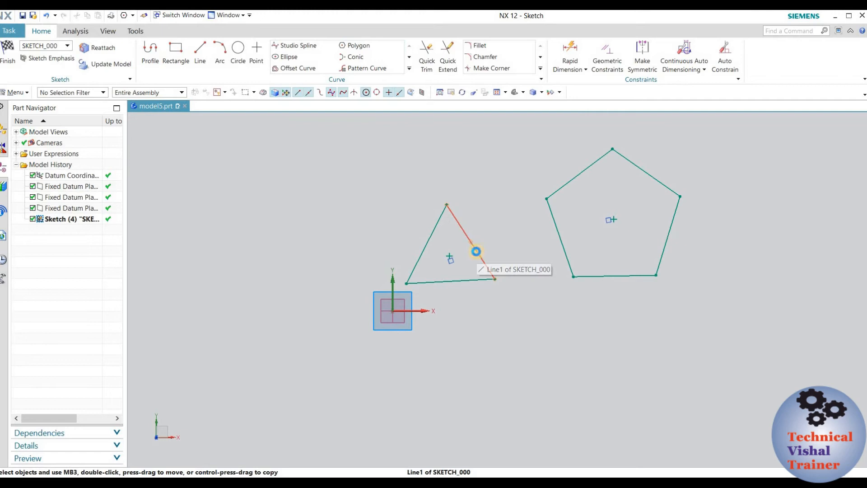
key("ctrl+z")
key("ctrl+z")
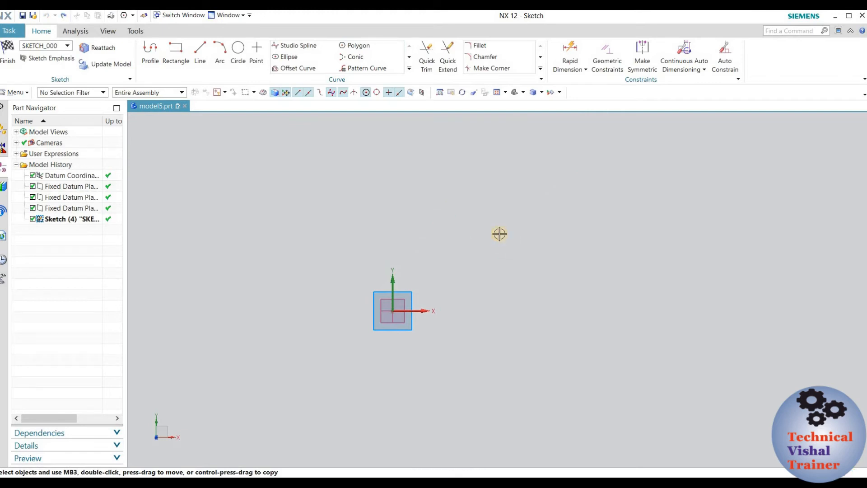
- Draw a five-sided polygon in the first quadrant, sized by a side length of about 43 mm and rotated about 20°
left_click(356, 46)
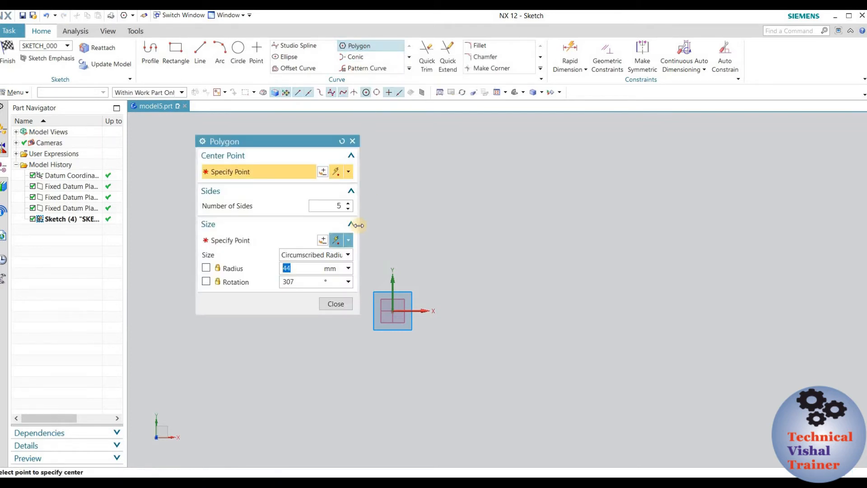
left_click(318, 254)
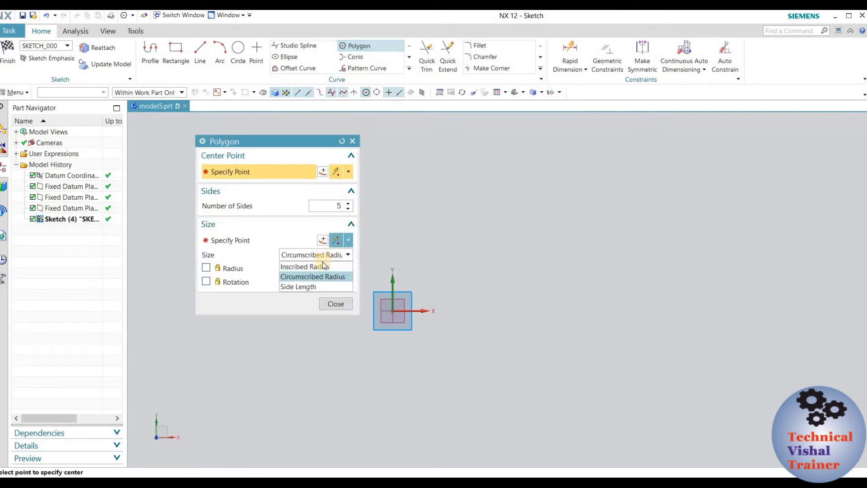
left_click(305, 286)
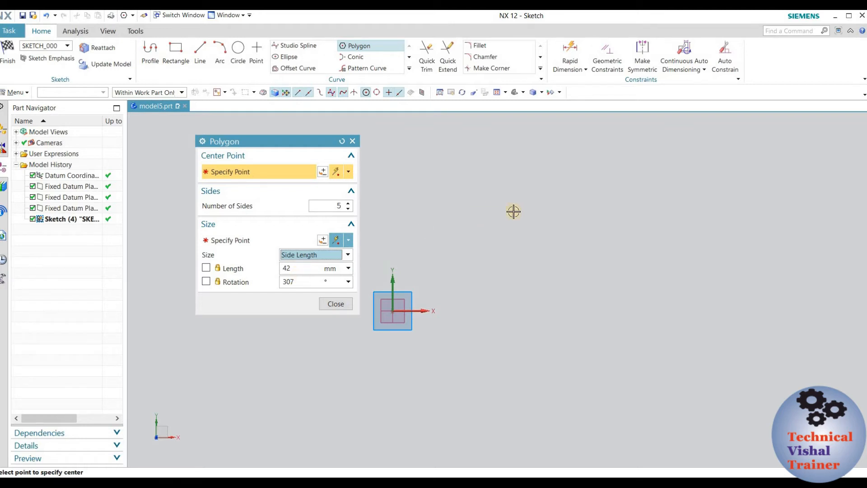
left_click(518, 261)
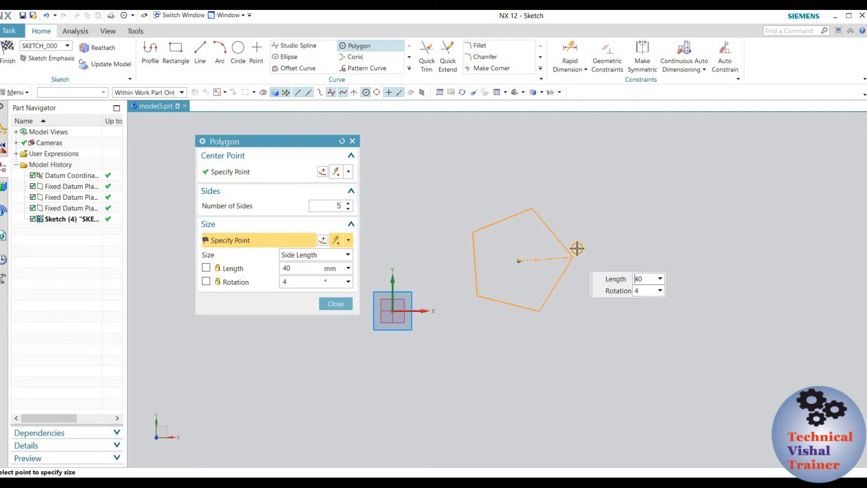
left_click(573, 241)
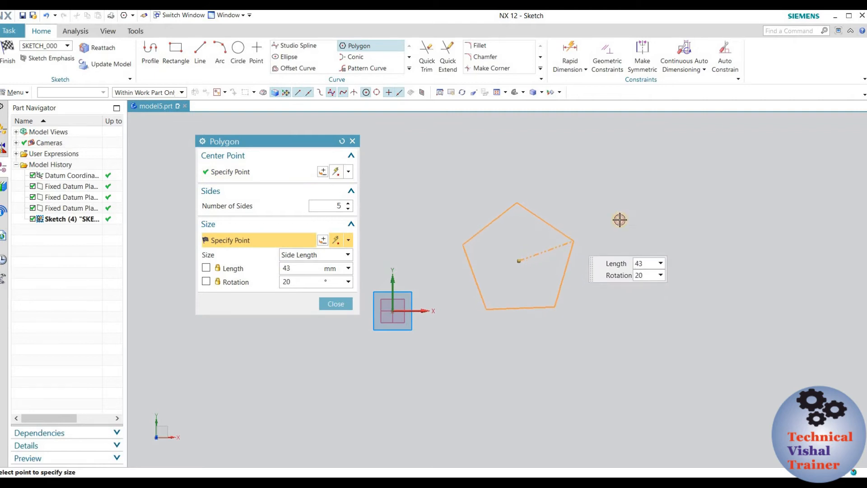
left_click(335, 304)
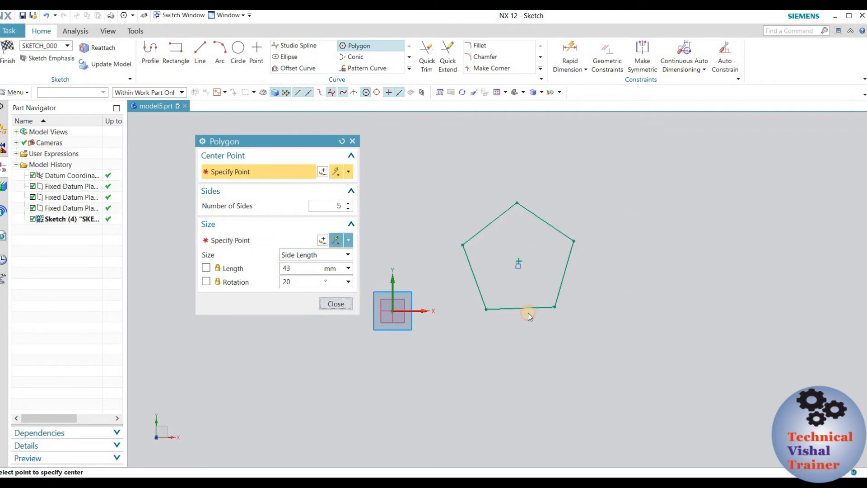
- Add a rapid dimension to the pentagon's bottom side, placing it just below the edge
scroll(572, 334, "up", 2)
scroll(551, 315, "down", 2)
scroll(567, 315, "up", 2)
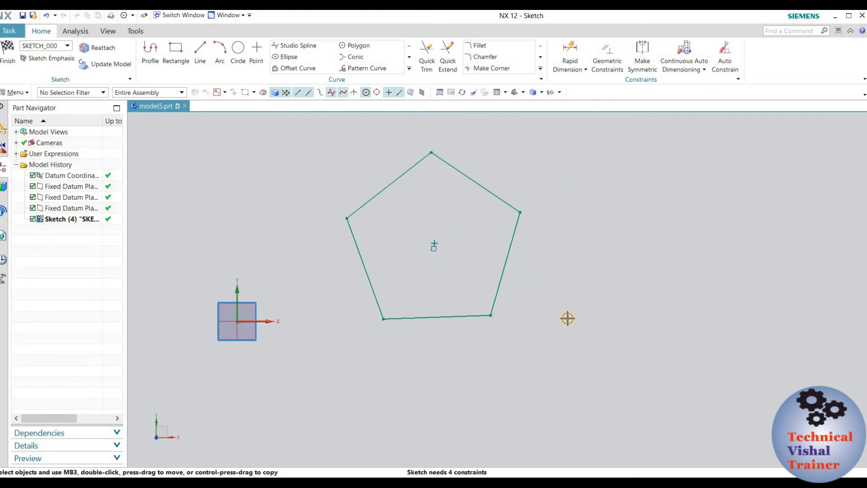
scroll(562, 323, "down", 1)
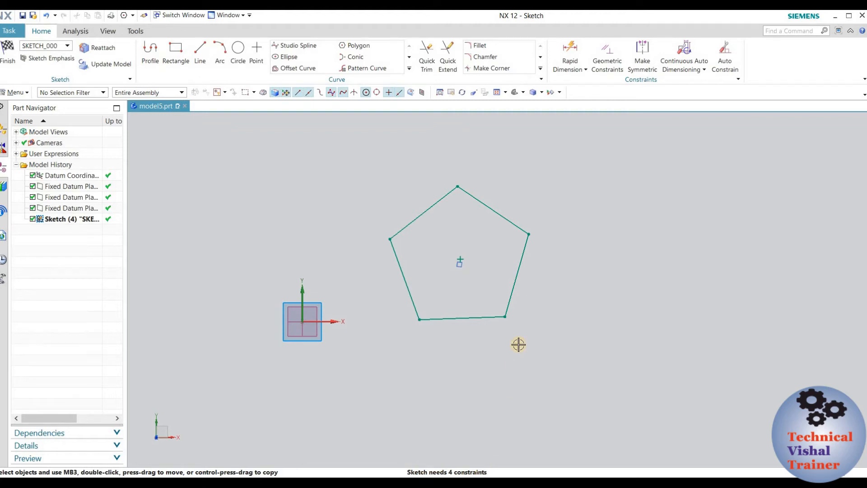
scroll(503, 334, "up", 2)
scroll(503, 336, "down", 2)
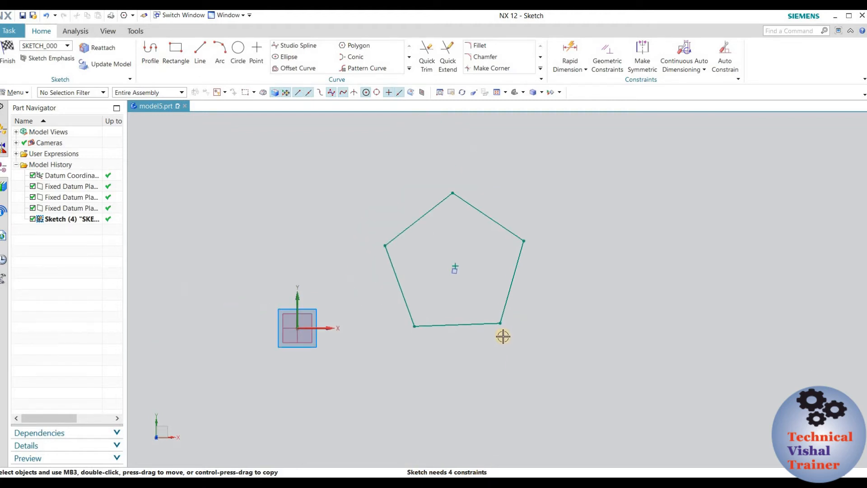
left_click(566, 50)
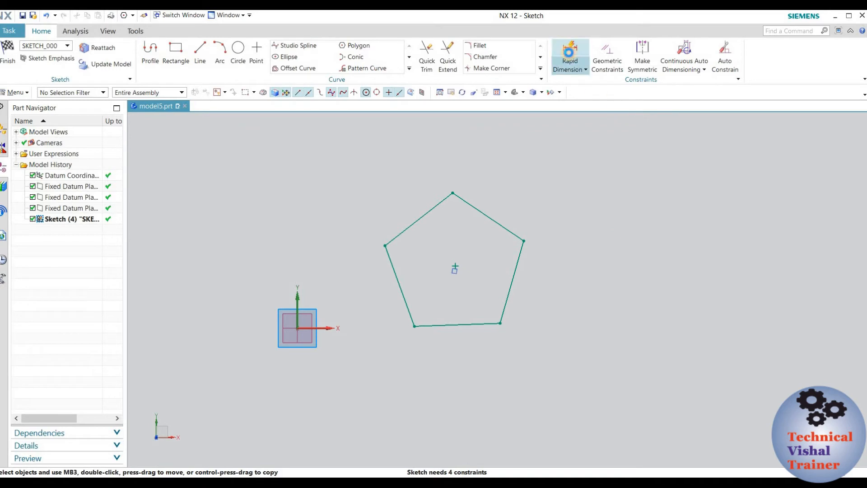
left_click(456, 324)
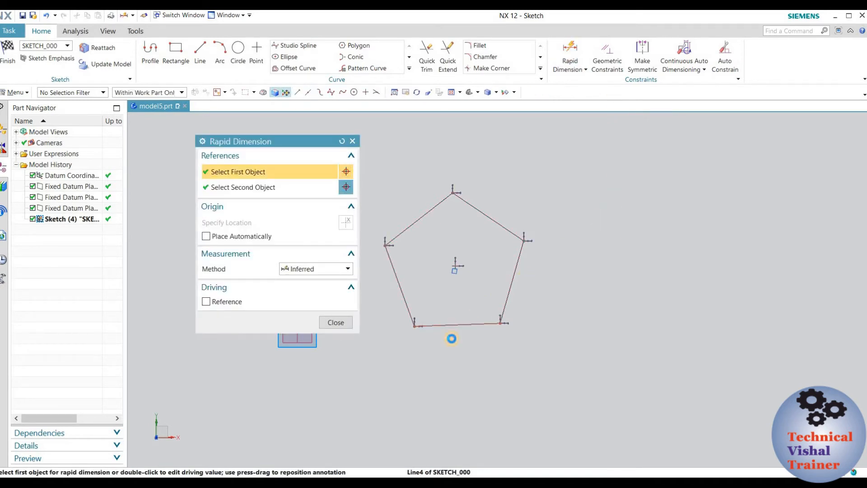
left_click(577, 294)
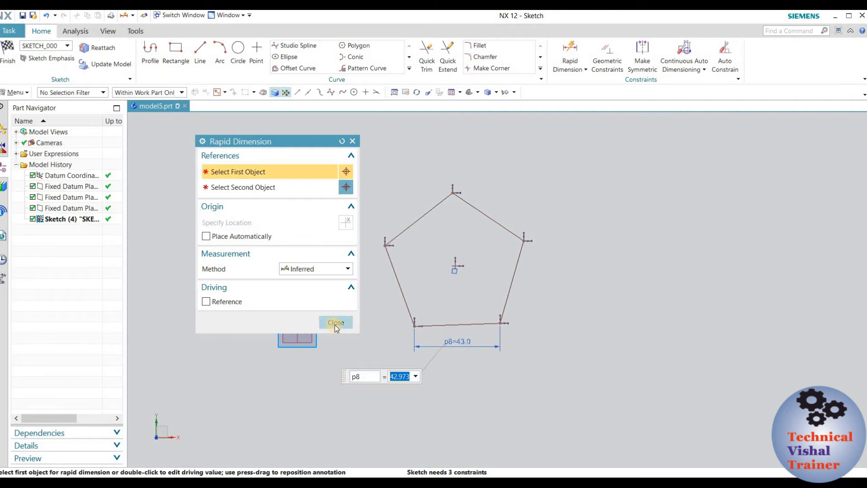
- Dimension the pentagon centre's vertical distance from the X axis and its horizontal distance from the Y axis
left_click(275, 144)
left_click_drag(275, 144, 189, 120)
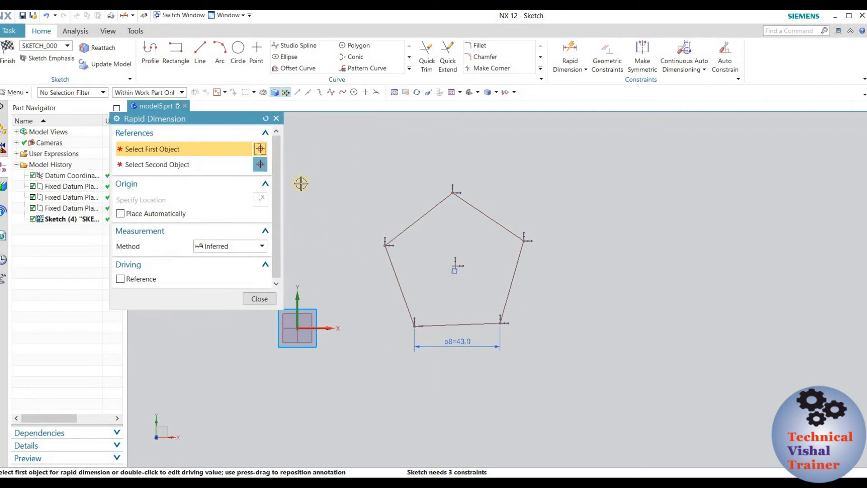
left_click(326, 328)
left_click(454, 267)
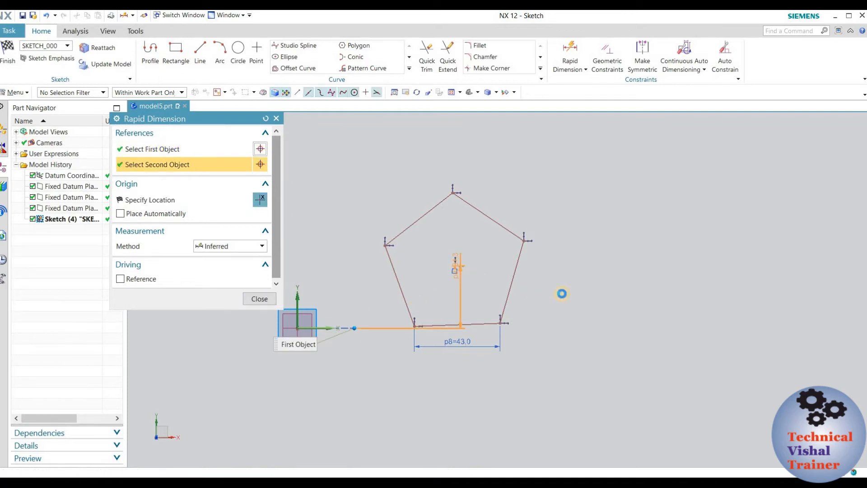
left_click(561, 293)
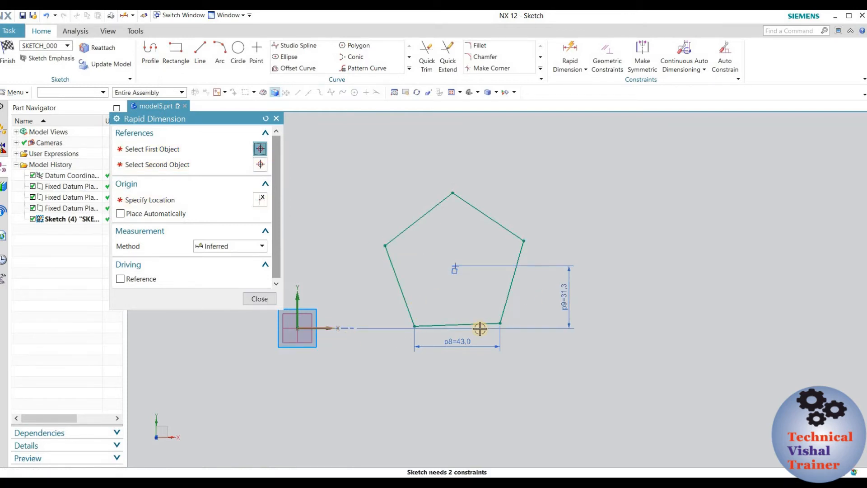
left_click(296, 300)
left_click(454, 265)
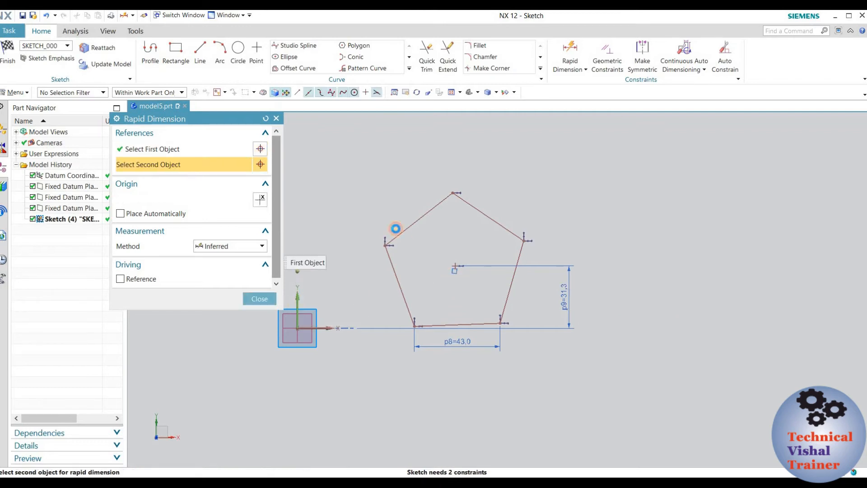
left_click(385, 179)
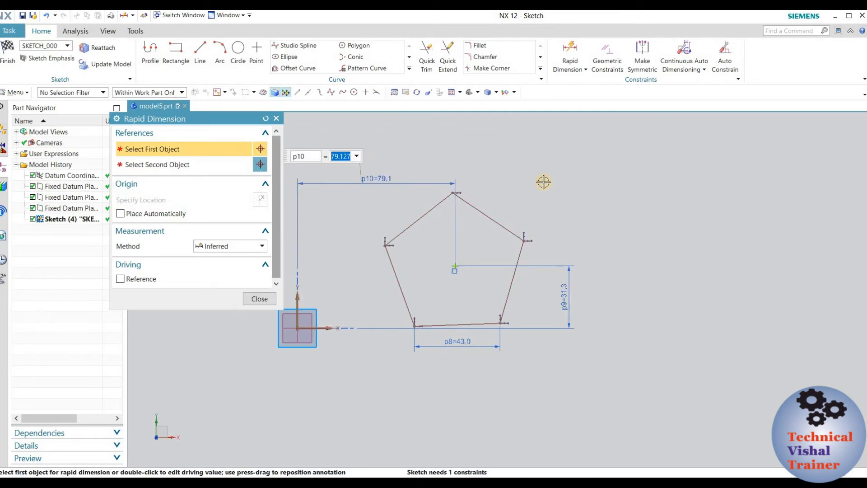
left_click(256, 298)
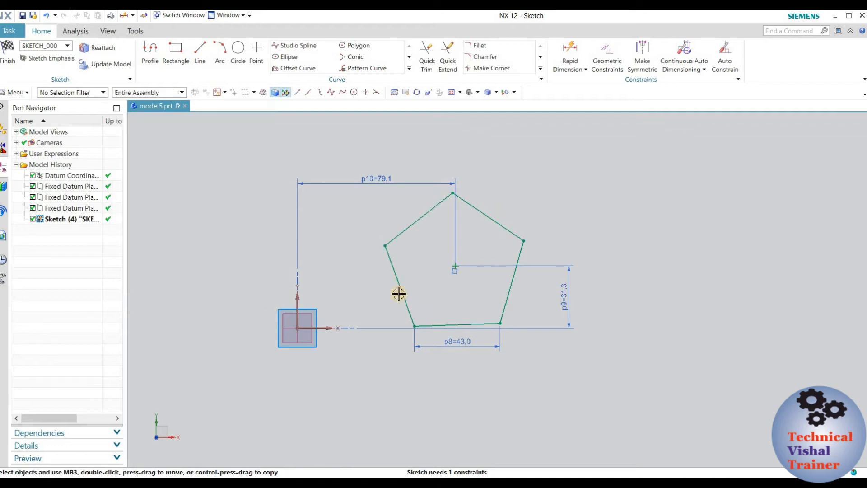
- Apply a Horizontal geometric constraint to the pentagon's bottom side
scroll(460, 292, "up", 1)
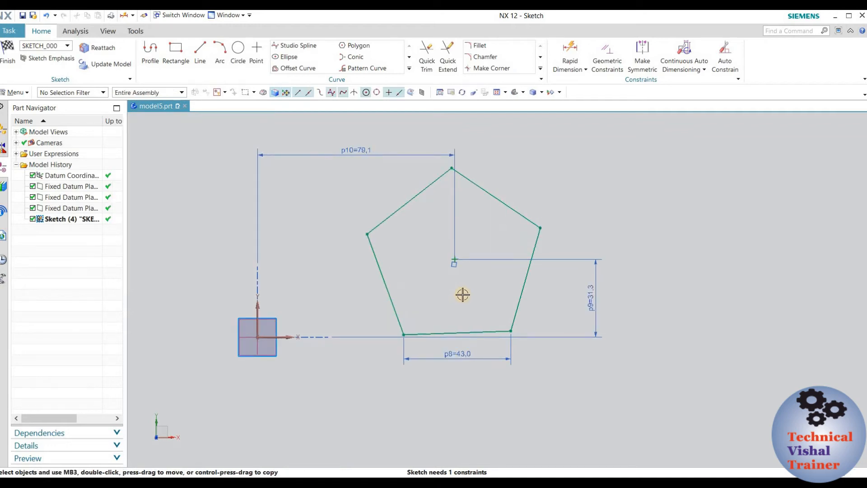
left_click(467, 333)
key("c")
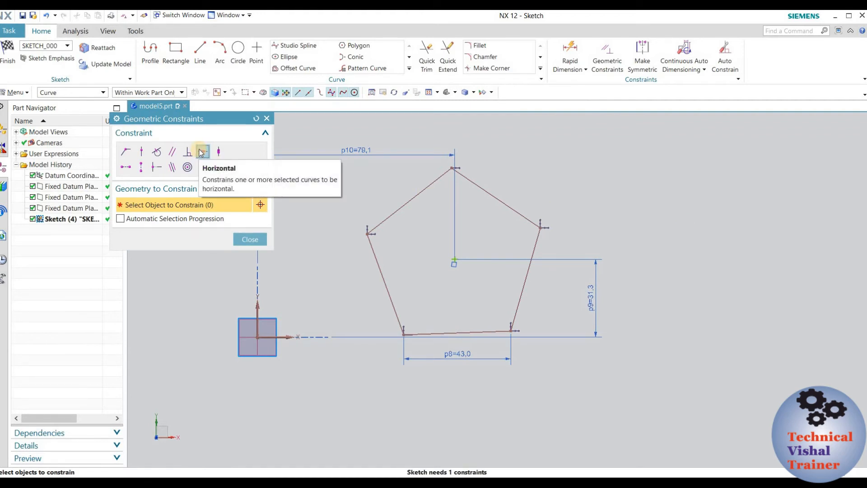
left_click(480, 320)
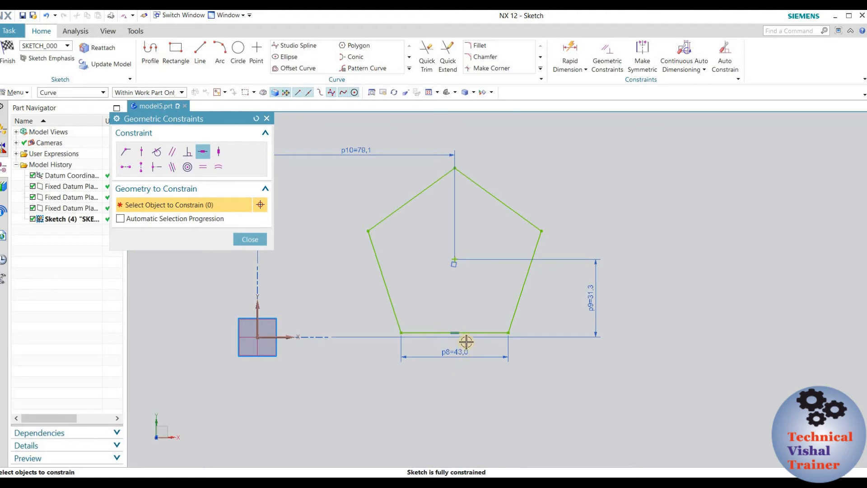
left_click(250, 239)
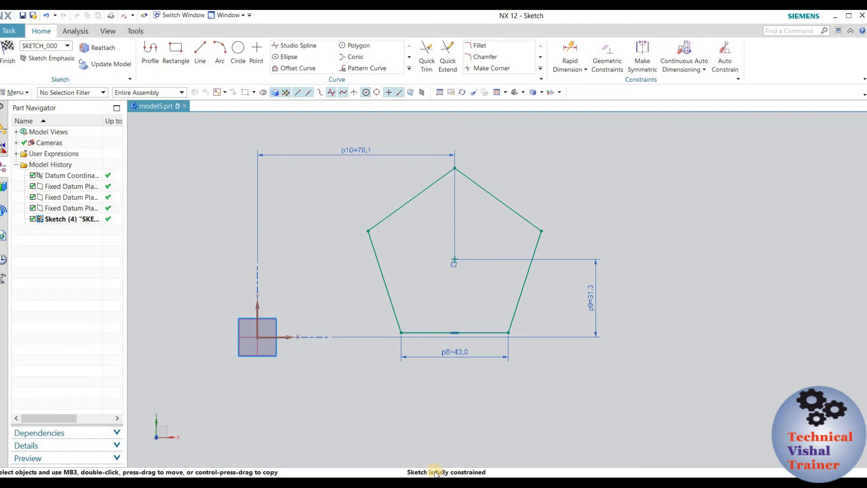
- Define a conic in the empty area beside the pentagon with start, end and control points, and try different control point positions
scroll(450, 323, "down", 1)
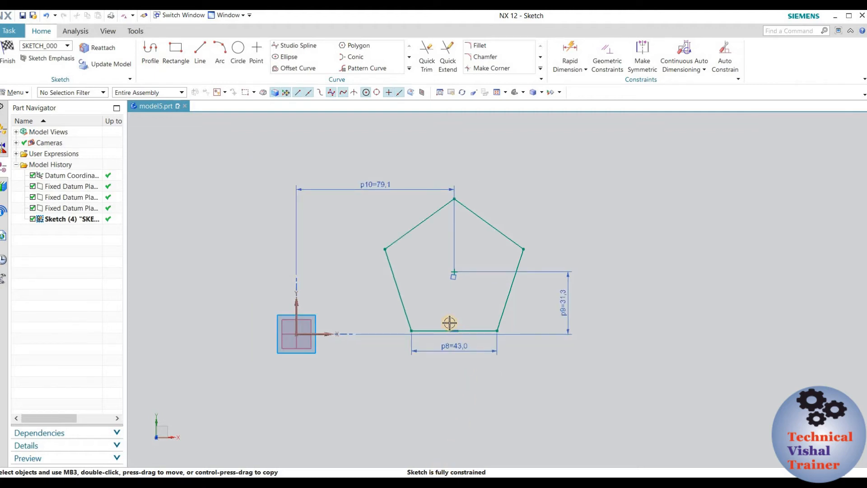
scroll(393, 296, "down", 1)
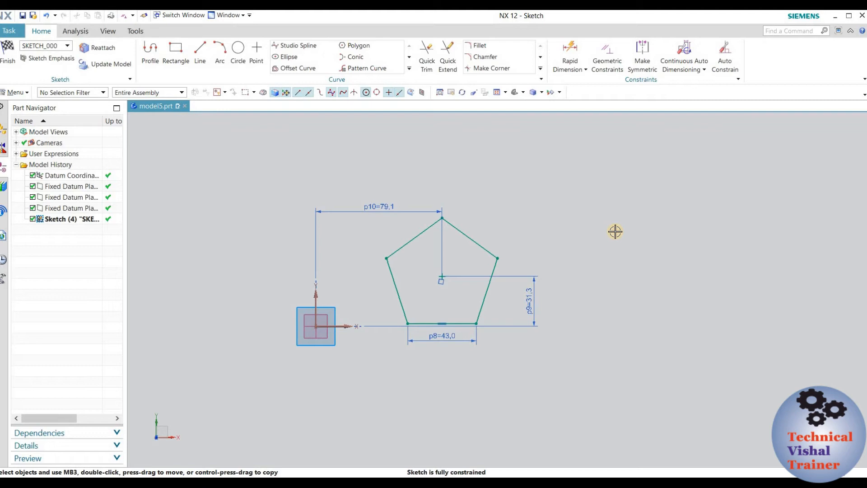
left_click(350, 55)
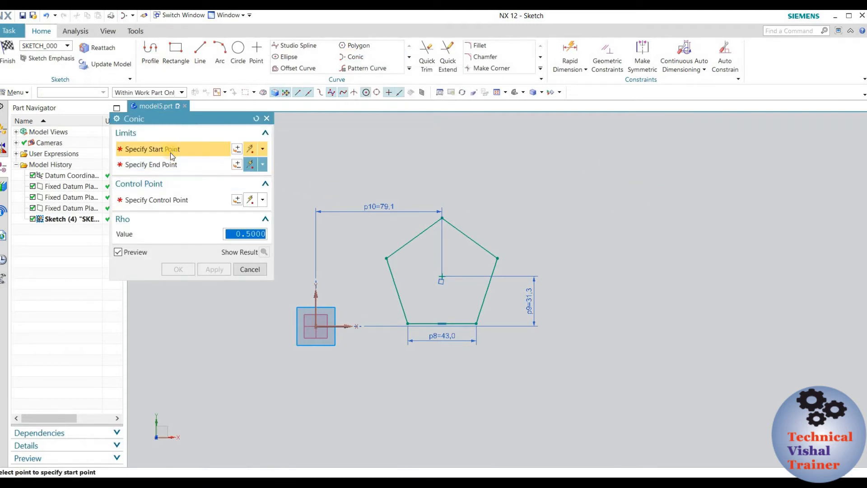
left_click(597, 177)
left_click(603, 257)
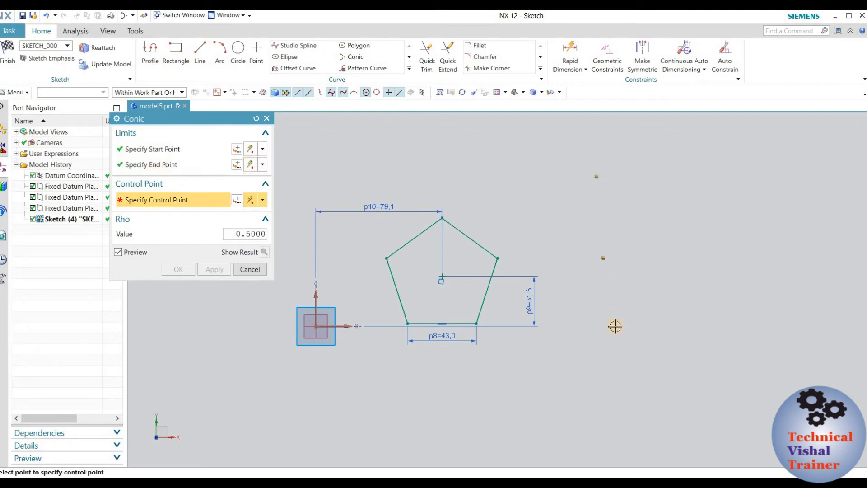
left_click(710, 212)
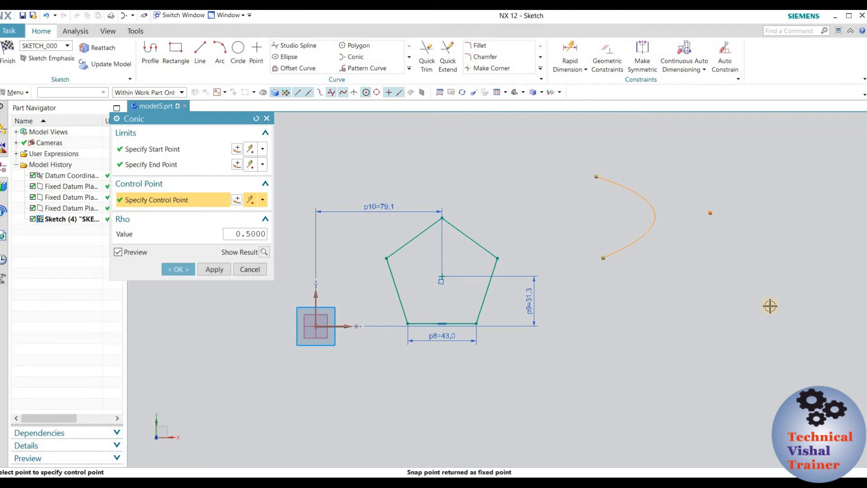
left_click_drag(714, 214, 635, 223)
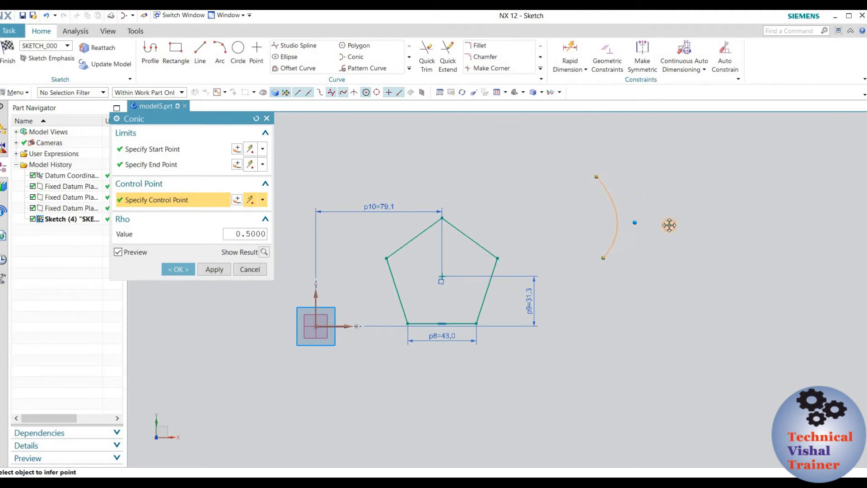
left_click(670, 216)
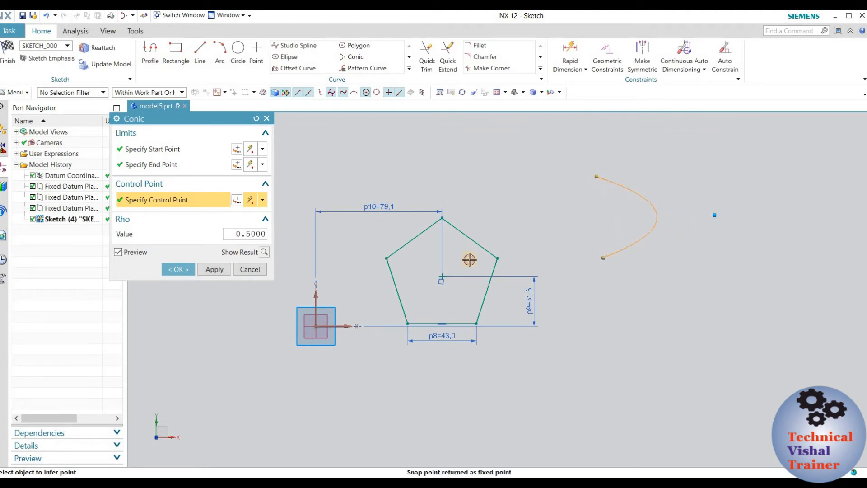
- Try Rho values of 0.9 and 0.1 on the conic, and set Rho back to 0.5
left_click(231, 233)
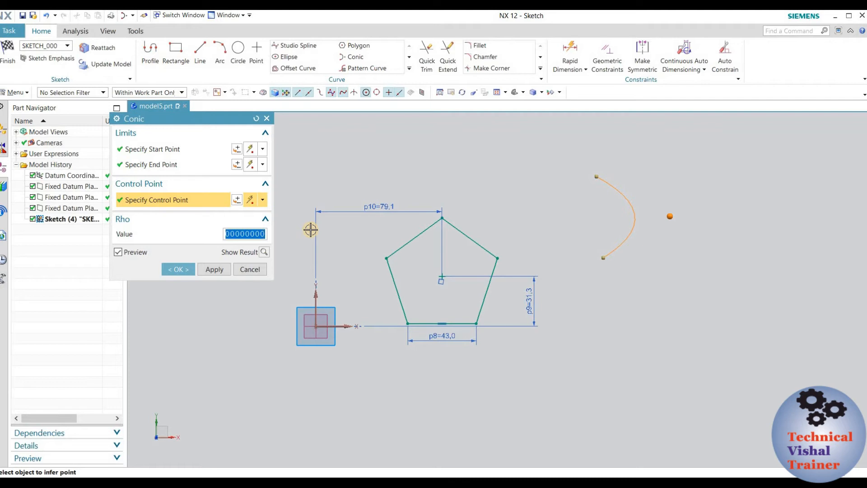
type("0.9")
key("Return")
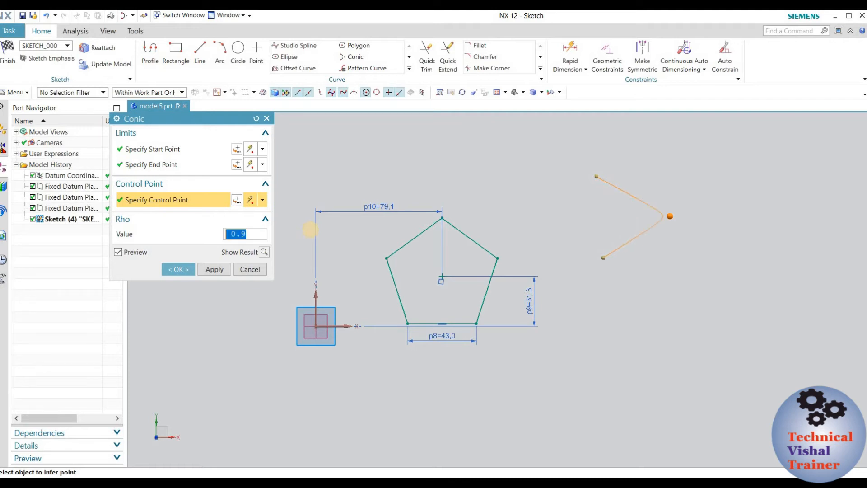
type("0.1")
key("Return")
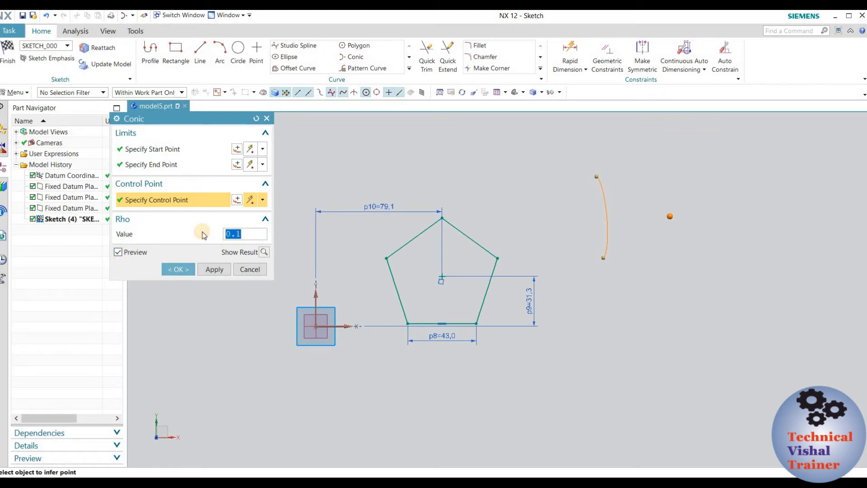
type("0.5")
key("Return")
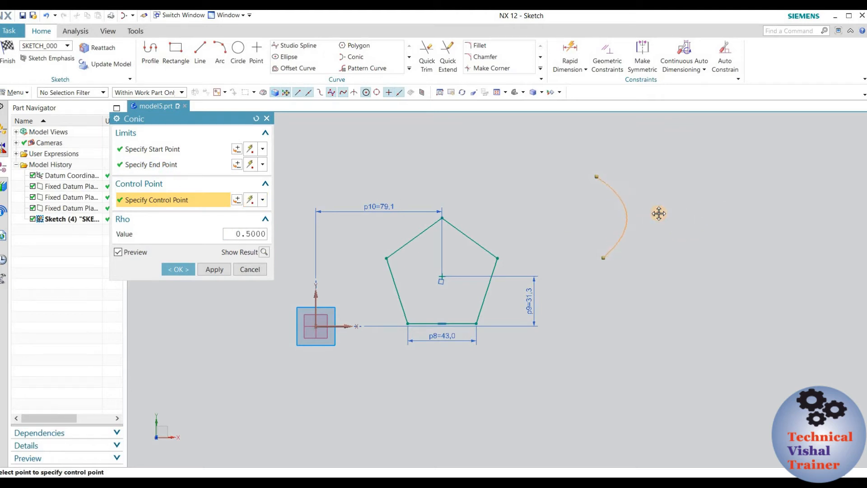
- Move the control point slightly closer to the curve, create the conic, and undo it
left_click(657, 213)
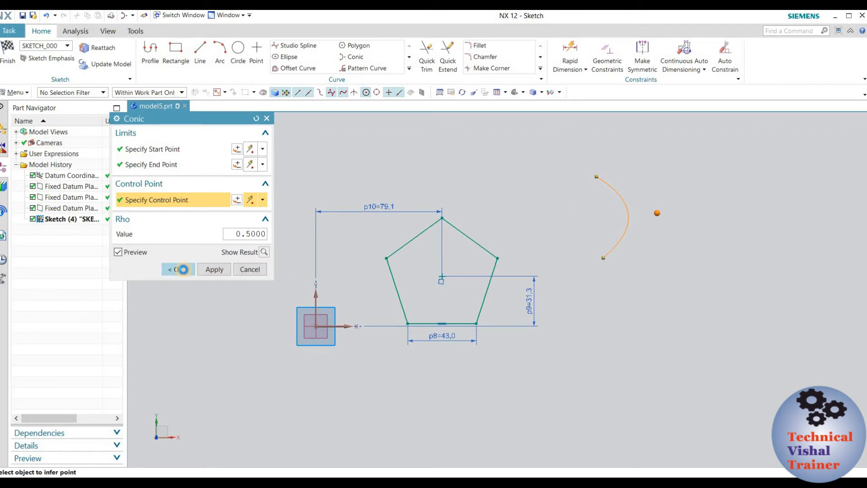
left_click(179, 269)
scroll(526, 217, "down", 2)
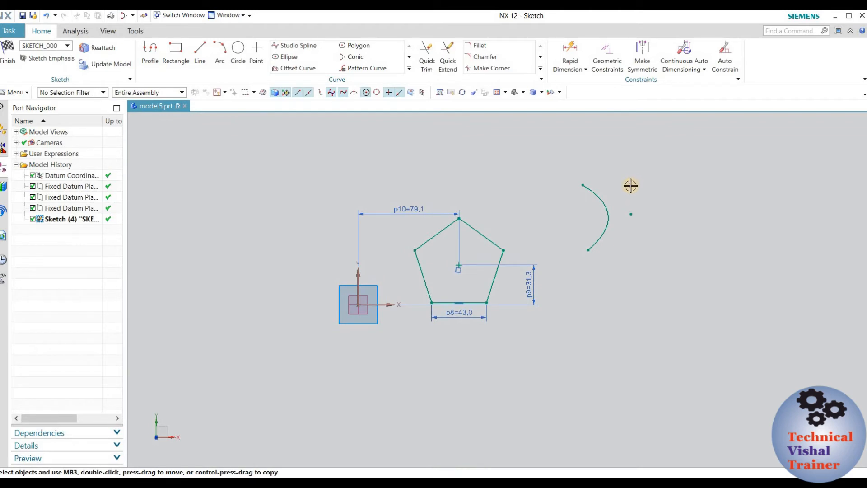
key("ctrl+z")
scroll(437, 211, "up", 1)
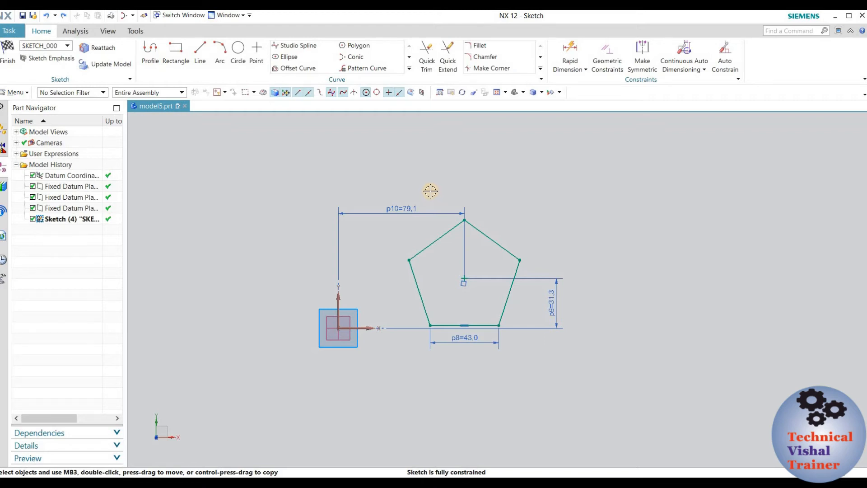
scroll(431, 191, "down", 1)
scroll(429, 191, "up", 3)
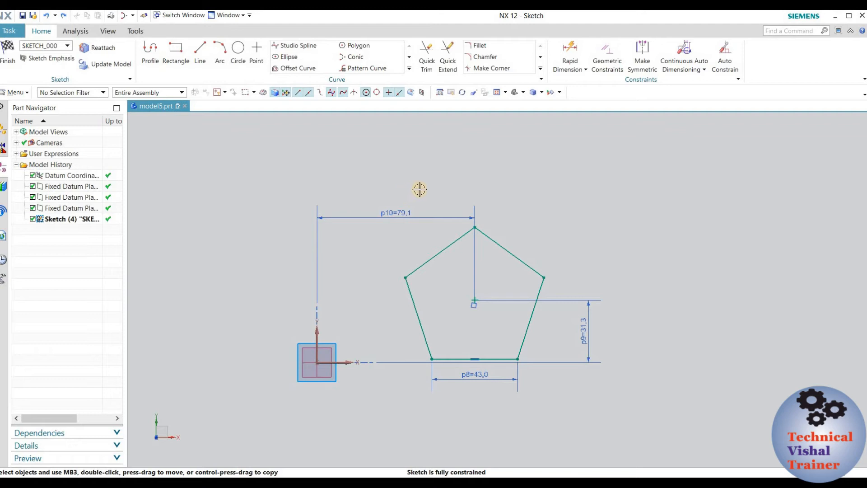
left_click_drag(391, 184, 435, 186)
scroll(422, 217, "down", 4)
scroll(649, 243, "up", 3)
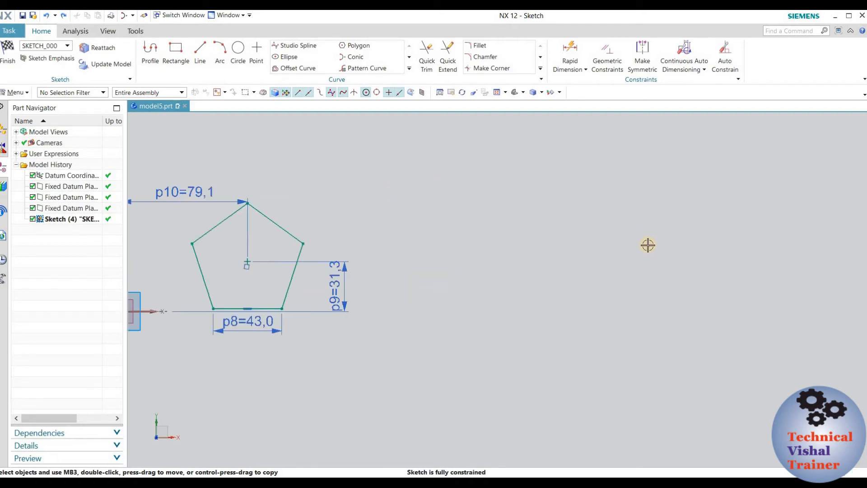
scroll(650, 257, "down", 1)
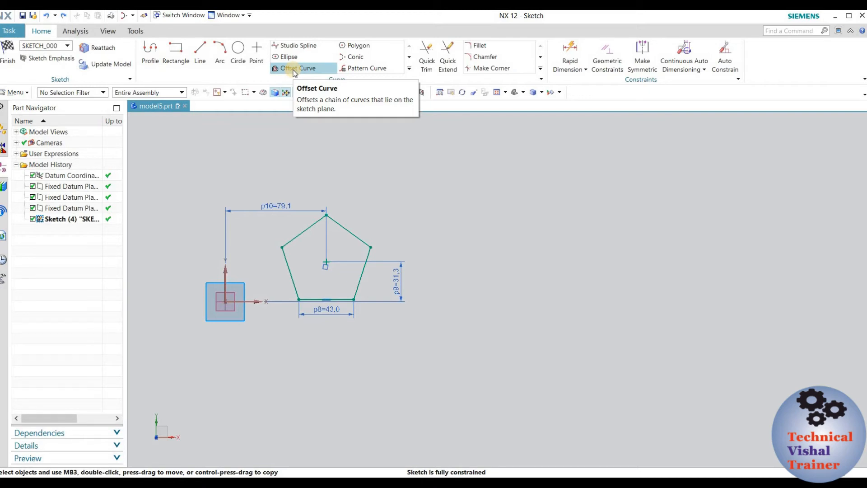
- Draw a horizontal line about 150 mm long in the empty area above and to the right of the pentagon
left_click(200, 54)
scroll(371, 231, "down", 2)
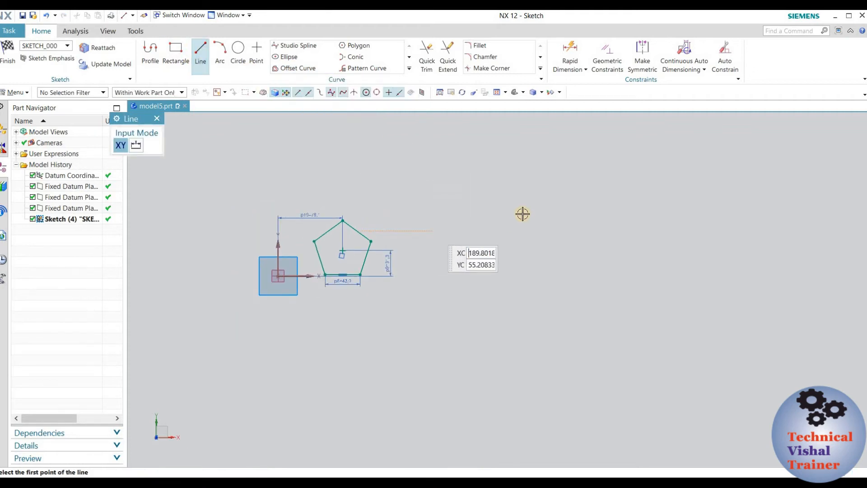
left_click(495, 202)
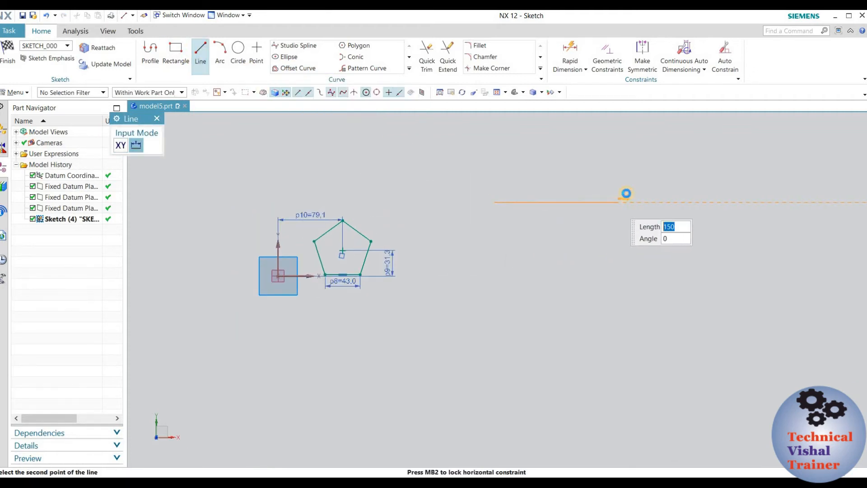
left_click(617, 201)
key("Escape")
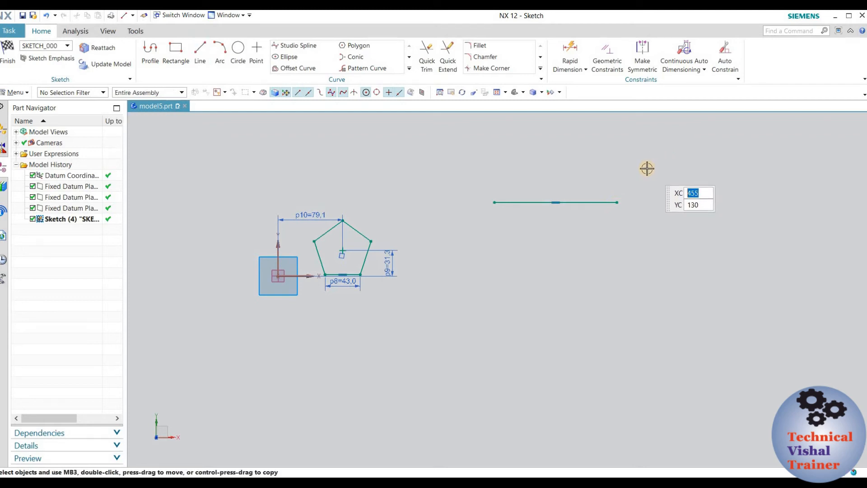
- Start an Offset Curve of the horizontal line and pull the single copy to 21 mm below it
scroll(620, 181, "up", 2)
scroll(533, 234, "down", 2)
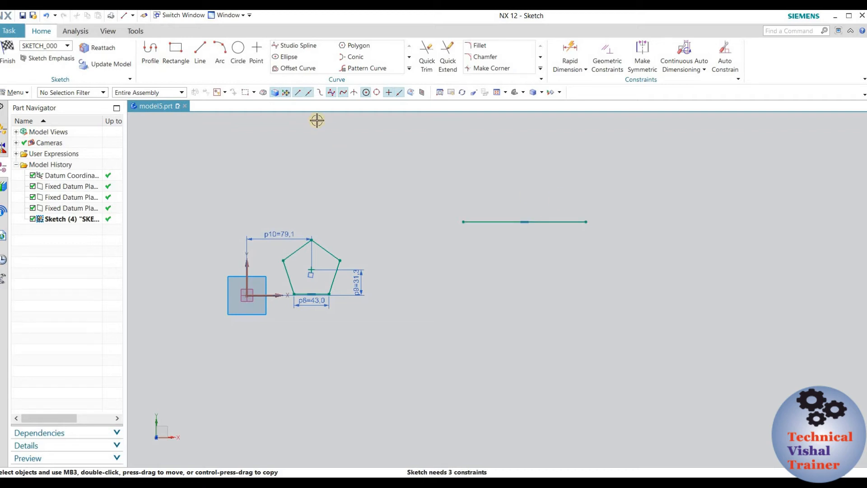
left_click(298, 69)
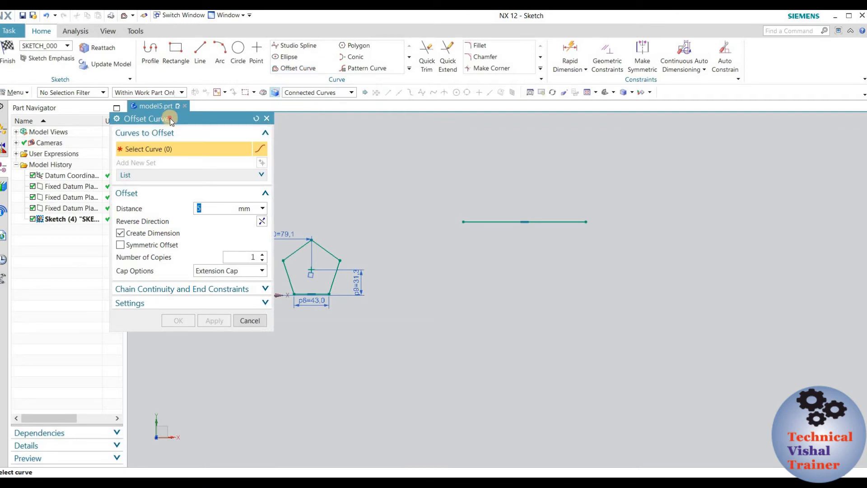
left_click_drag(170, 118, 254, 126)
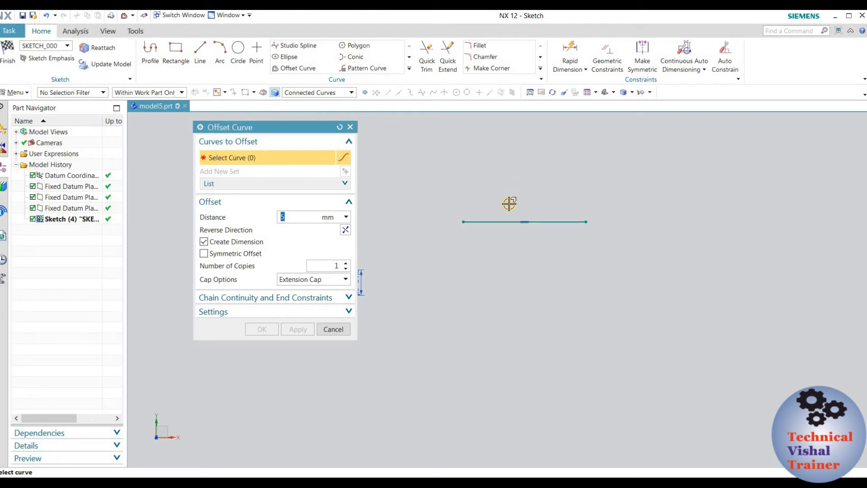
left_click(501, 222)
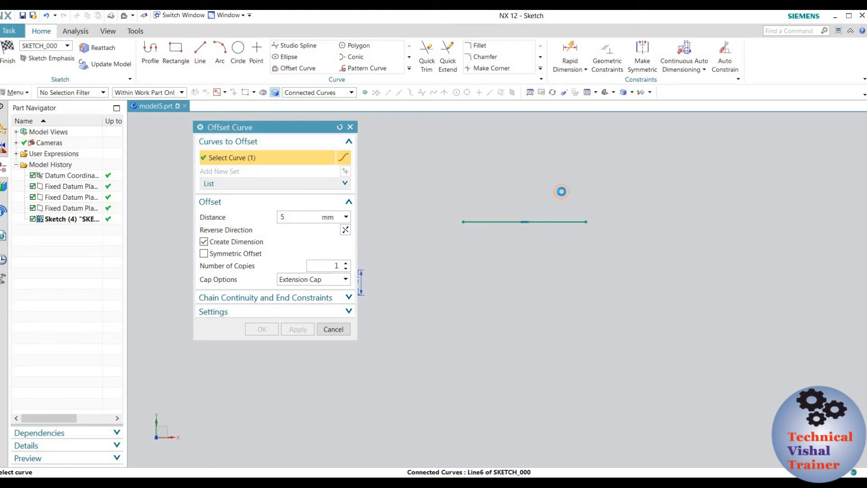
scroll(503, 215, "up", 5)
scroll(503, 266, "down", 3)
left_click_drag(502, 264, 501, 302)
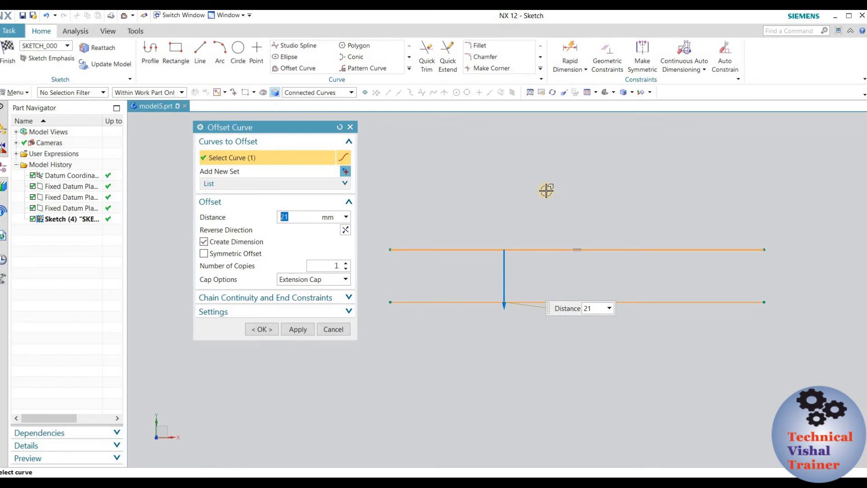
- Reverse the offset direction repeatedly to compare both sides, ending with the copy below the line
left_click(345, 231)
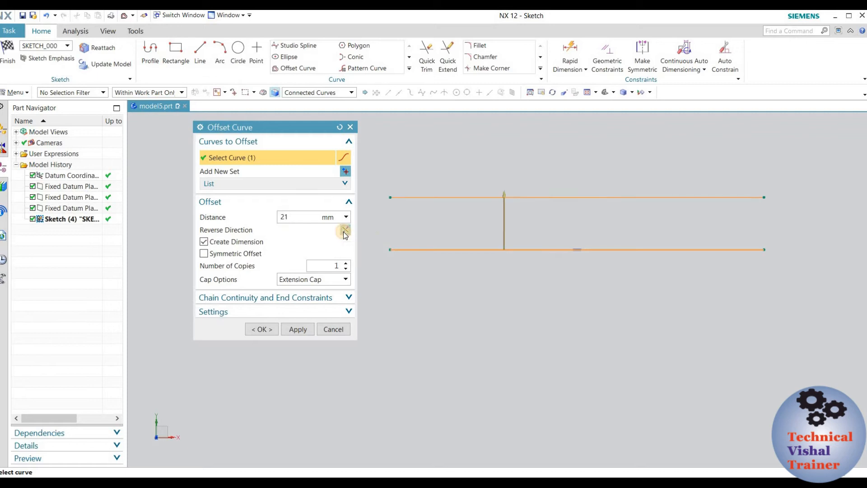
left_click(345, 231)
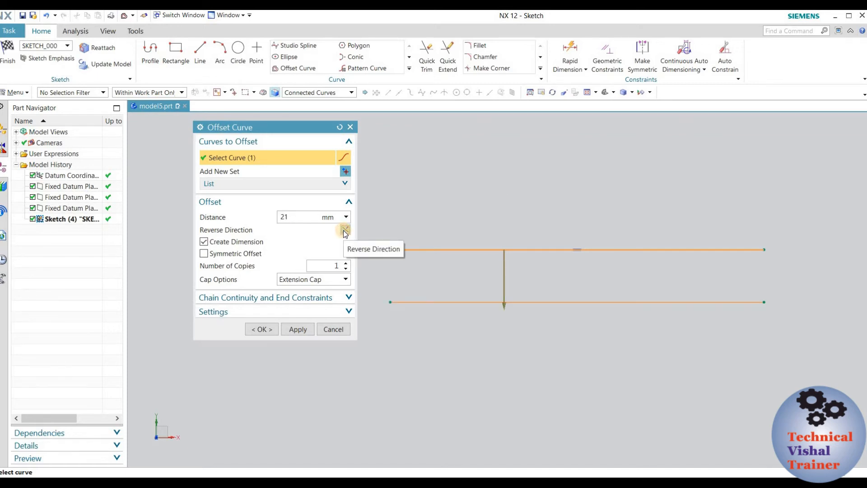
left_click(345, 230)
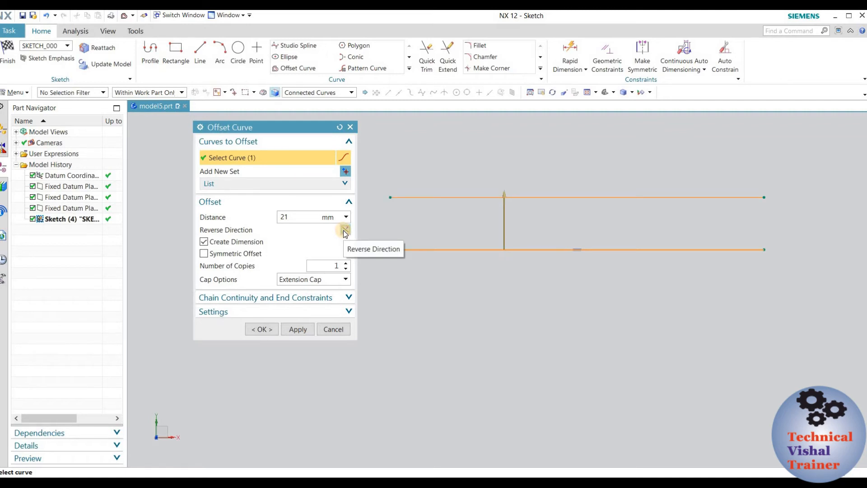
left_click(345, 230)
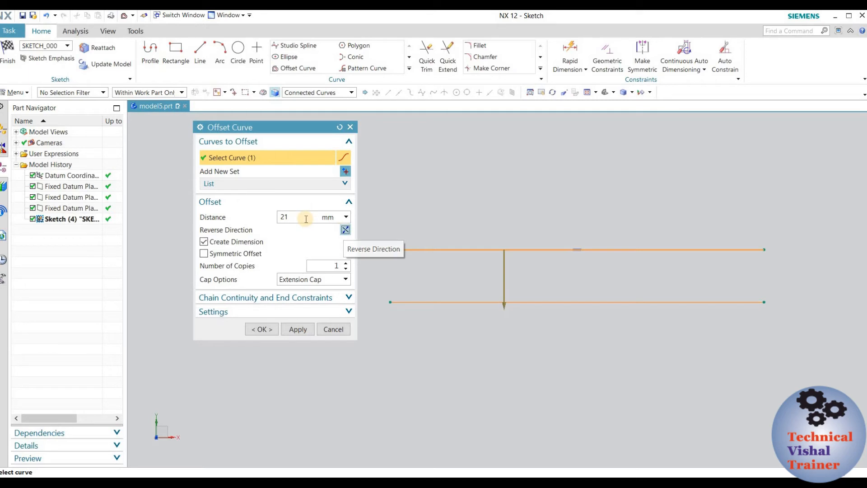
- Set the line's offset distance to 30 mm
key("BackSpace")
key("BackSpace")
type("30")
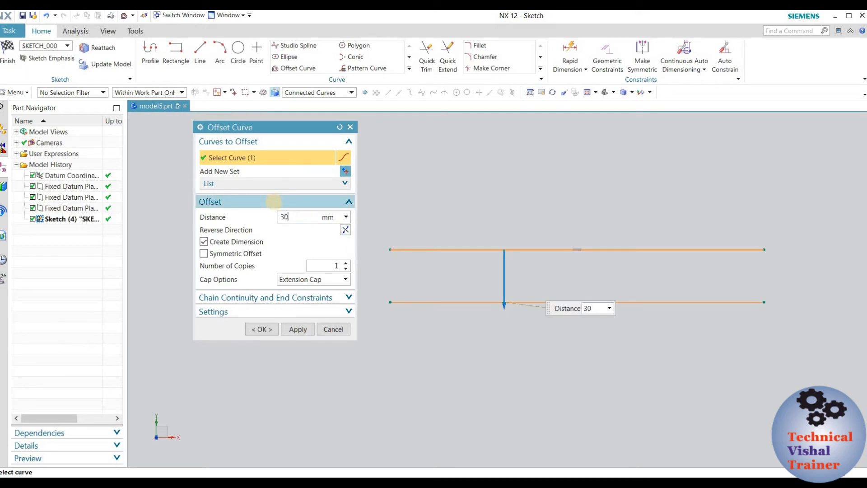
key("Return")
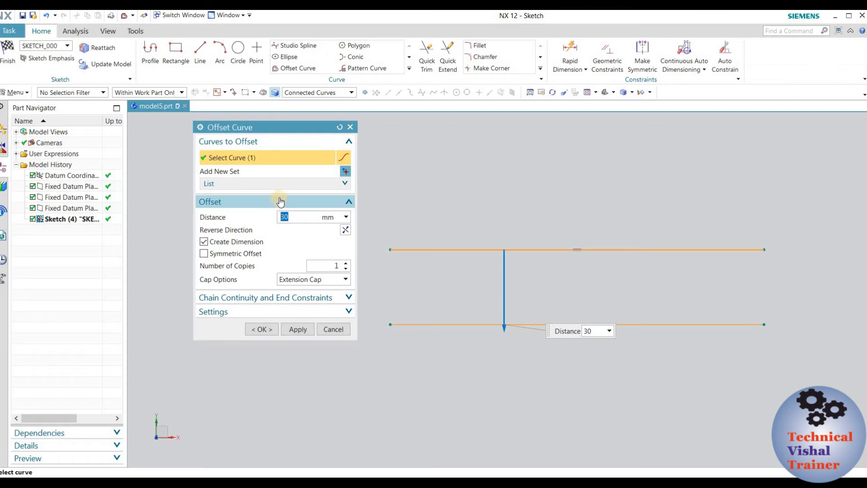
- Flip the line's 30 mm offset to the upper side and raise the number of copies to 6
left_click(345, 230)
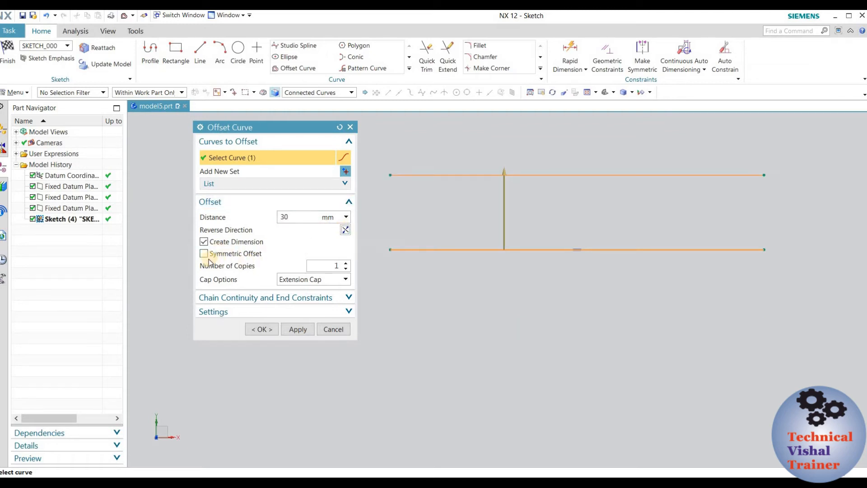
left_click(345, 263)
left_click(346, 263)
left_click(346, 264)
scroll(536, 293, "up", 4)
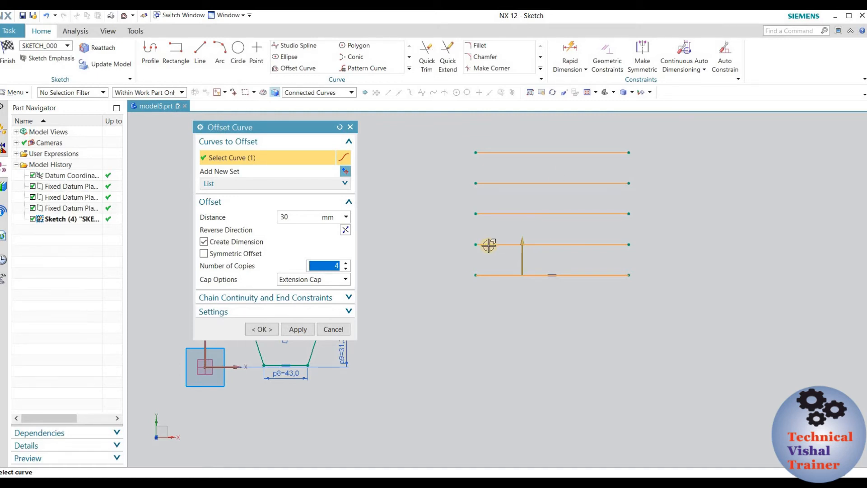
left_click(346, 264)
left_click(345, 263)
scroll(506, 268, "up", 3)
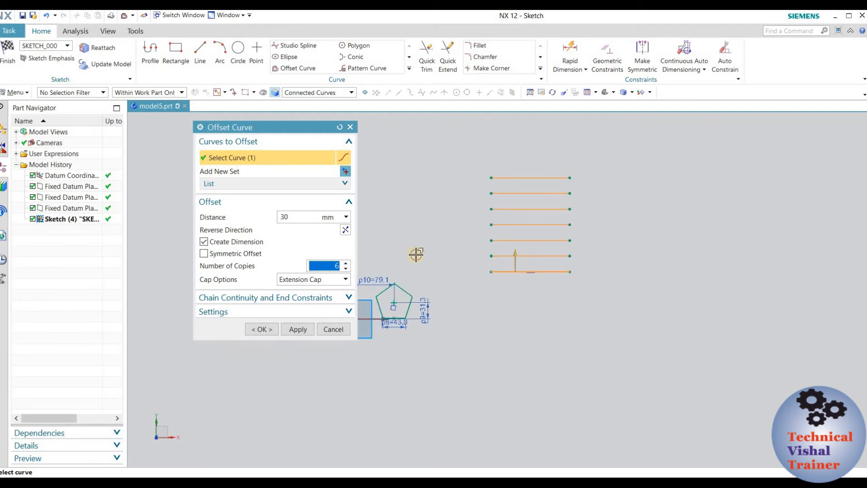
- Reverse the offset direction so that the six copies lie below the line
left_click(346, 230)
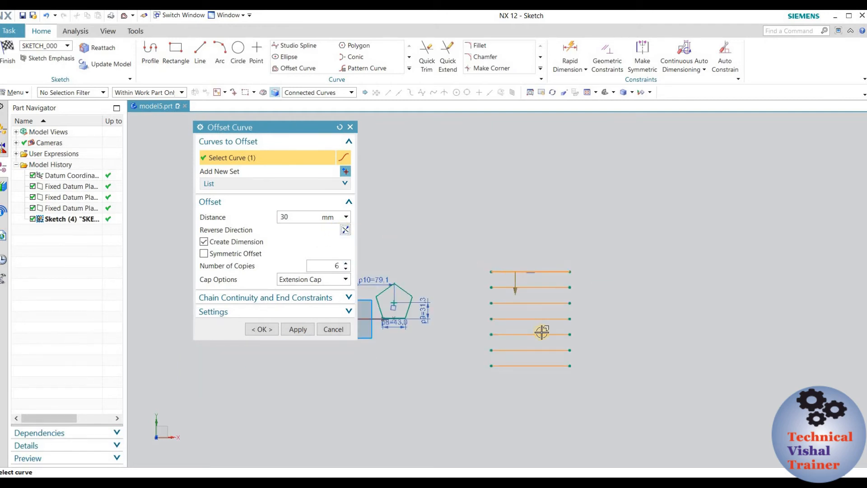
scroll(542, 332, "down", 3)
scroll(568, 270, "up", 1)
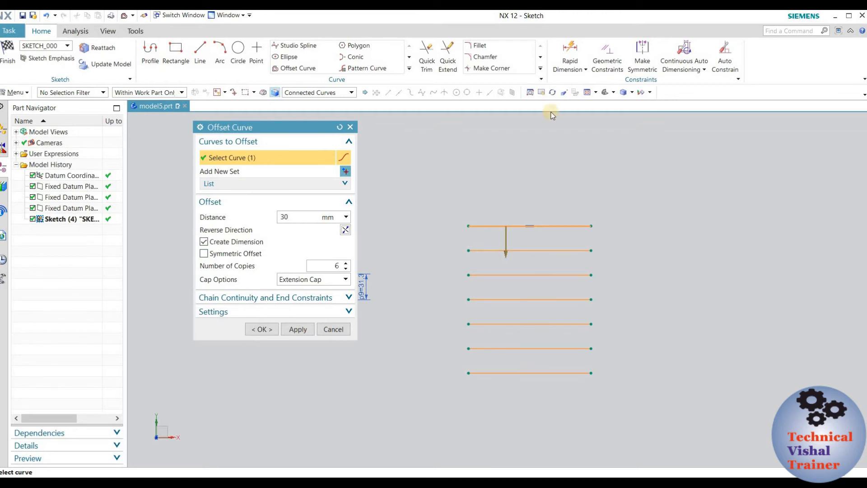
- Enable Symmetric Offset to place six copies on each side of the line, and cancel the Offset Curve
left_click(204, 254)
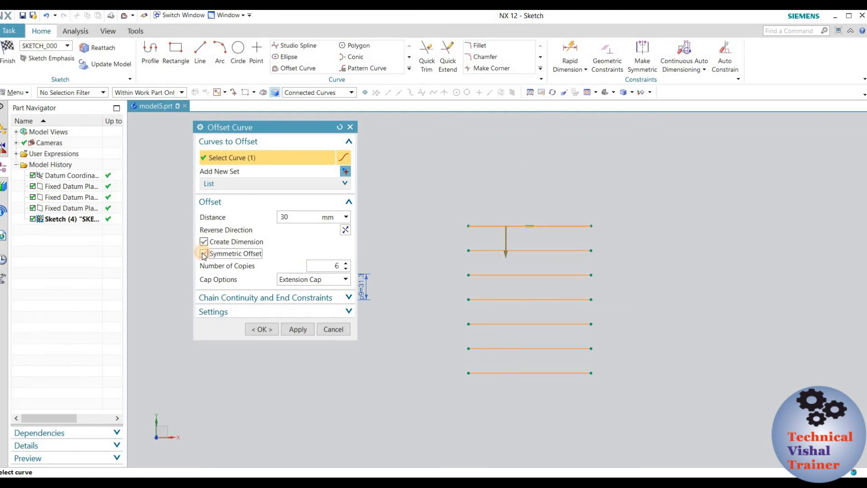
scroll(429, 266, "down", 3)
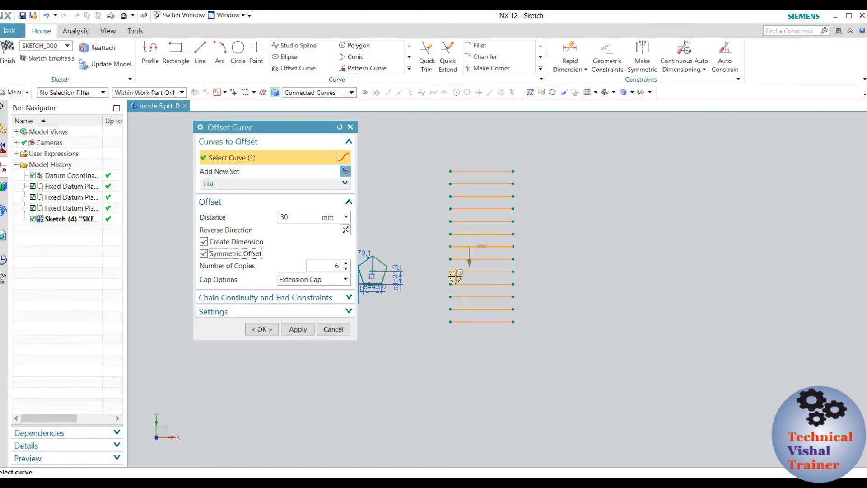
scroll(456, 275, "up", 2)
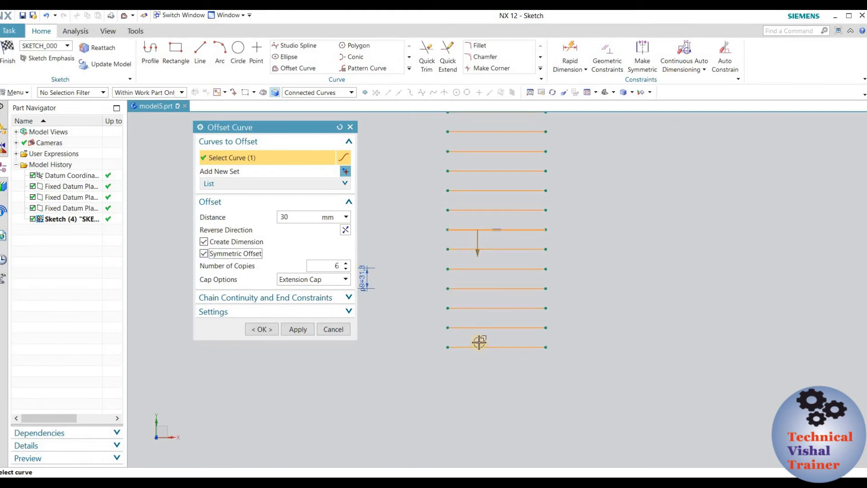
scroll(492, 300, "down", 1)
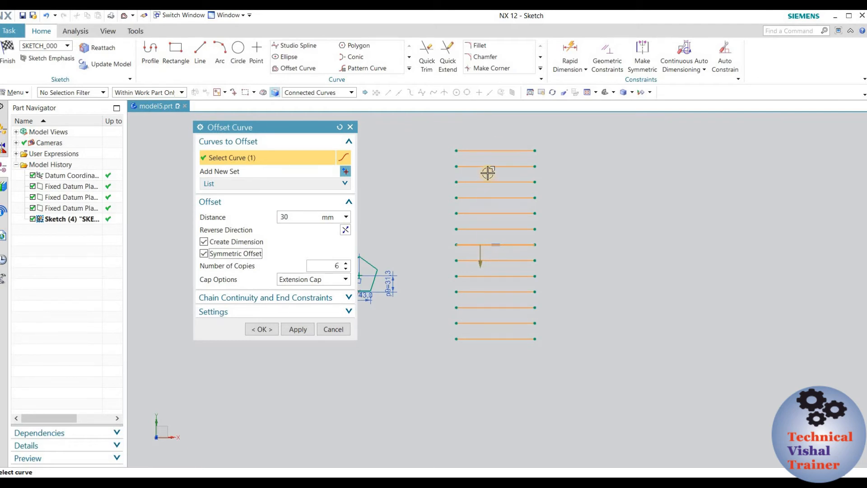
left_click(334, 329)
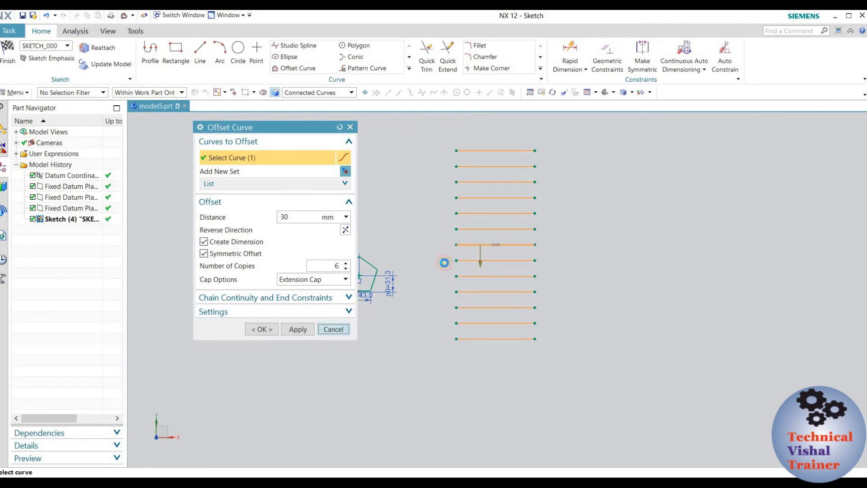
- Delete the horizontal line beyond the pentagon
scroll(544, 289, "up", 4)
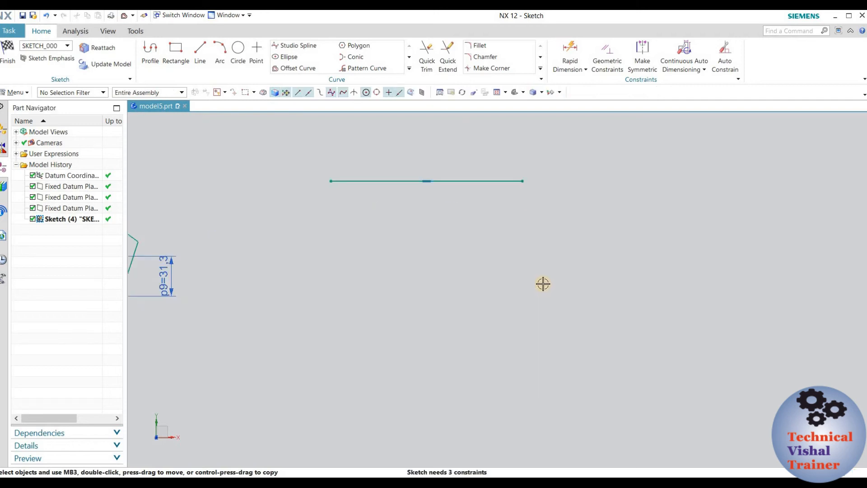
scroll(527, 252, "down", 1)
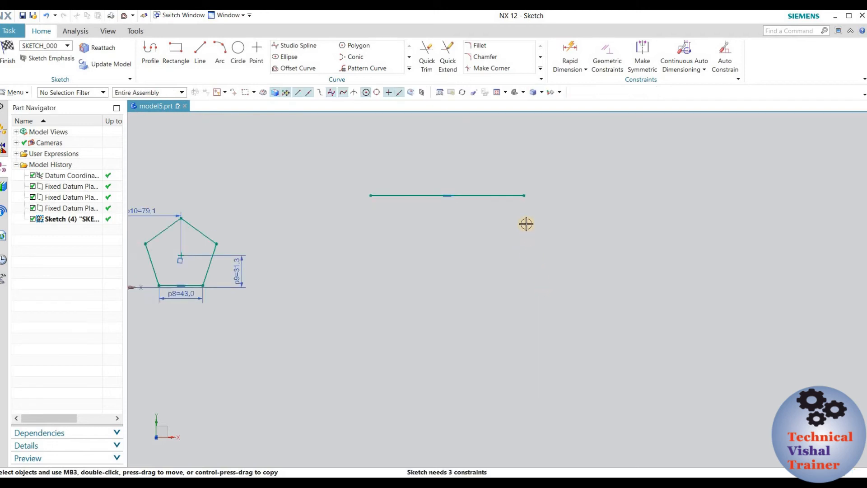
left_click(408, 194)
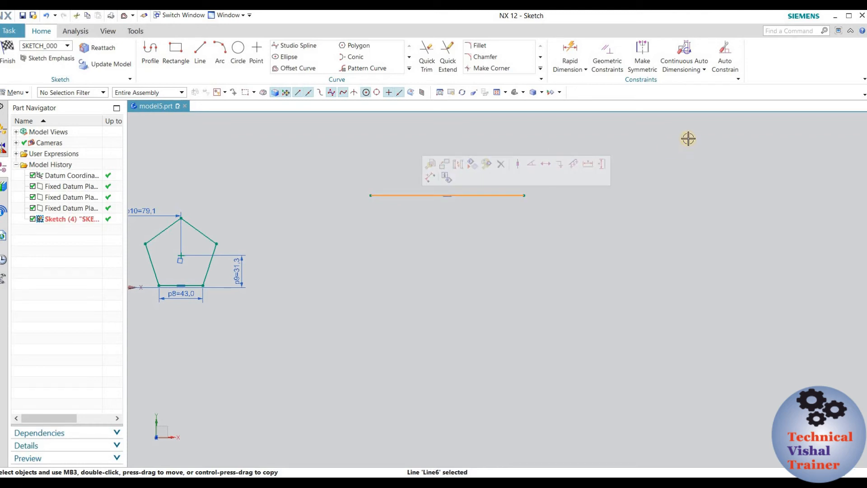
key("Delete")
scroll(430, 280, "down", 2)
scroll(396, 253, "up", 4)
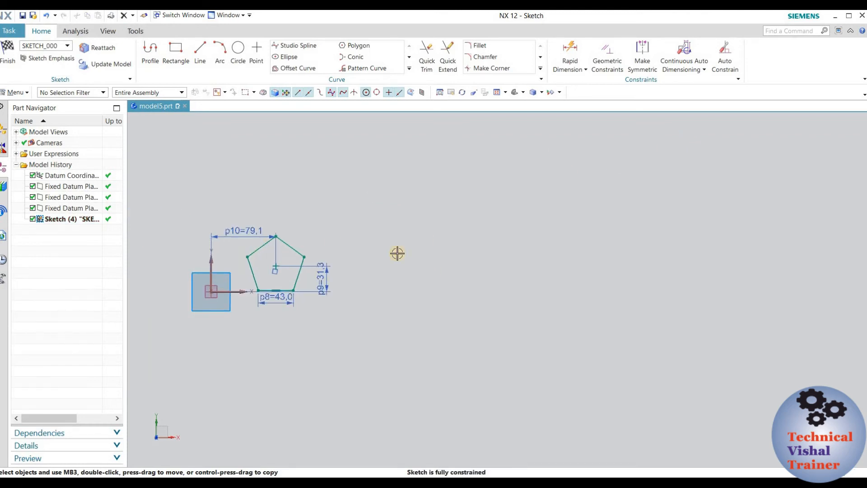
- Draw a two-point rectangle about 87 mm wide and 55 mm high in the empty area to the right of the pentagon
scroll(317, 247, "down", 2)
left_click(179, 55)
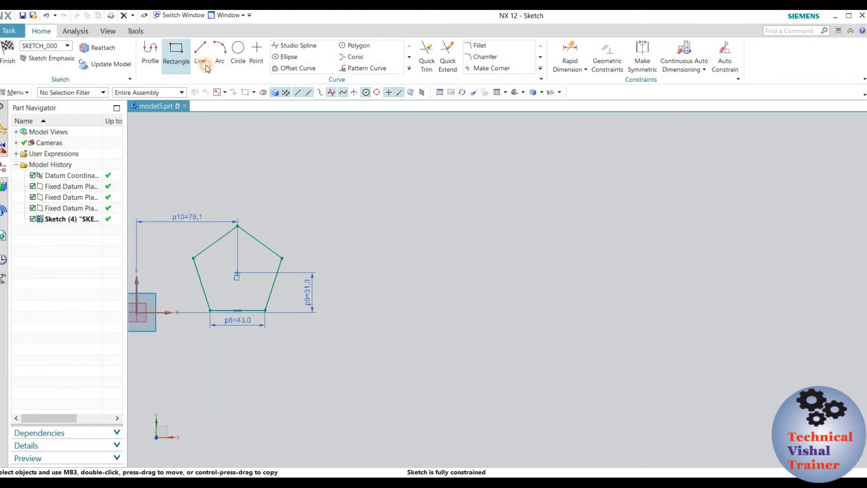
left_click(411, 200)
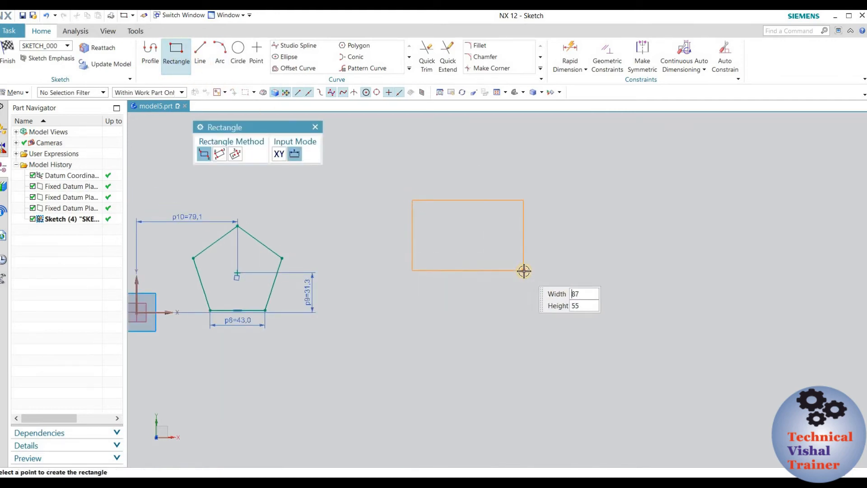
left_click(523, 269)
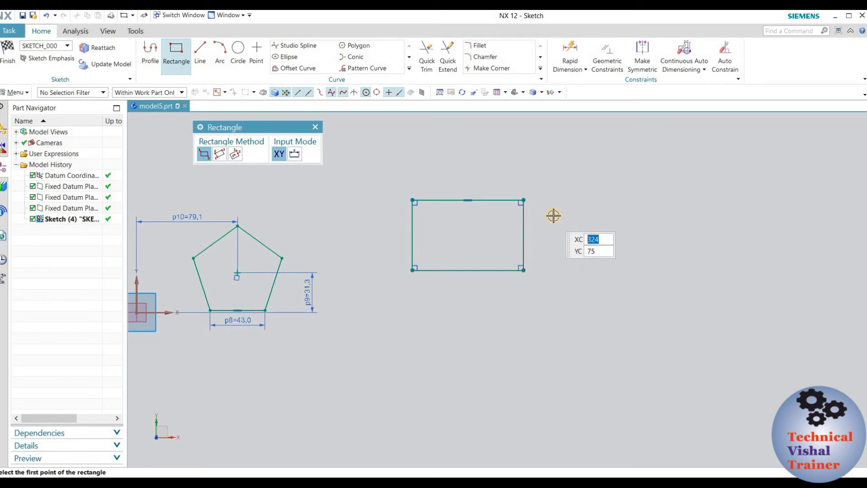
key("Escape")
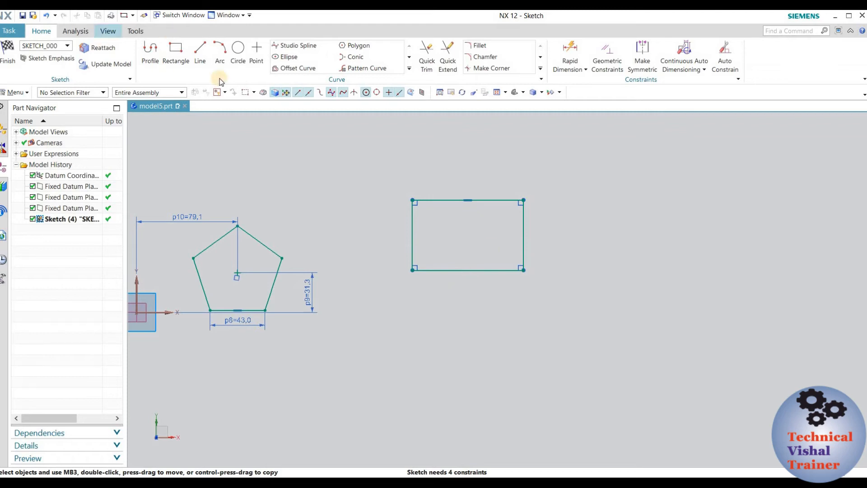
- Start an Offset Curve of the whole rectangle and flip its direction inward and back outward
left_click(276, 69)
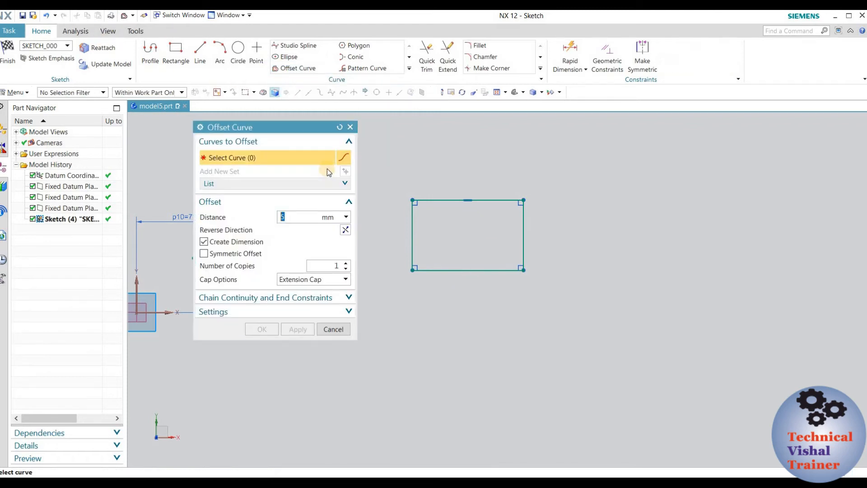
left_click_drag(246, 129, 181, 129)
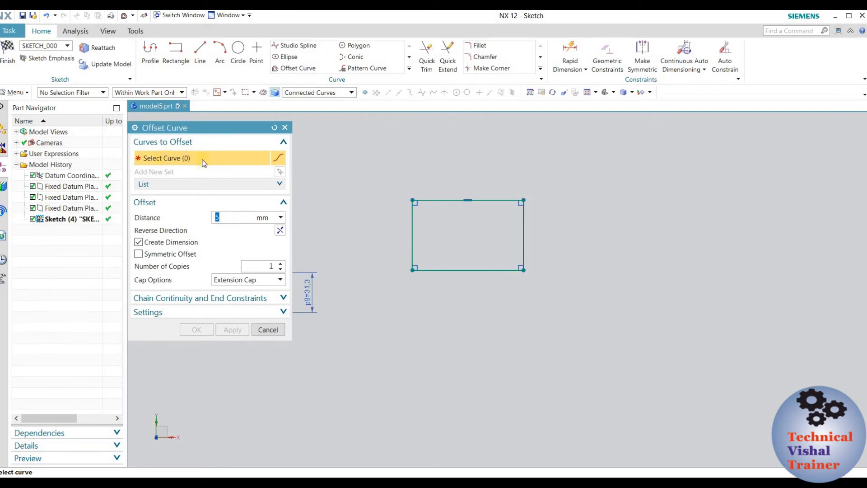
left_click(446, 200)
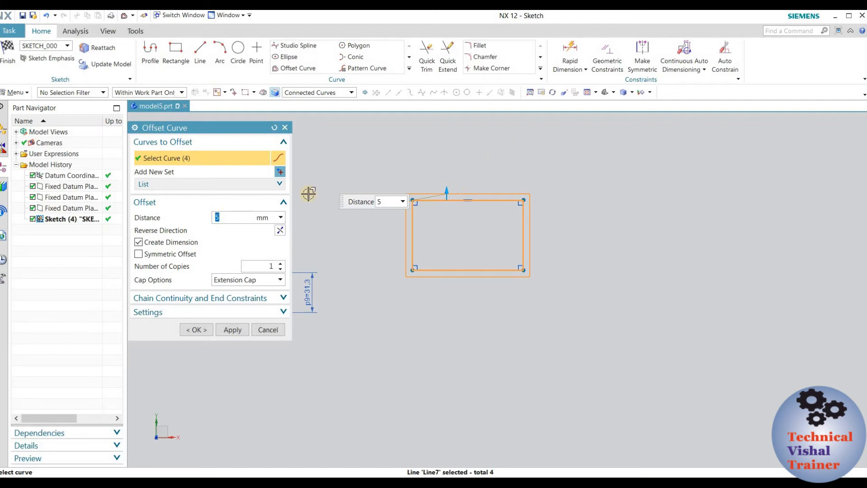
left_click(281, 231)
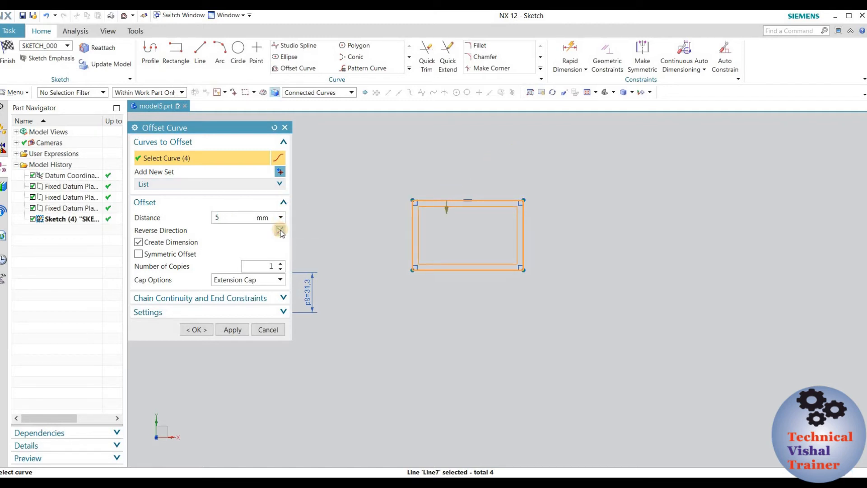
left_click(281, 231)
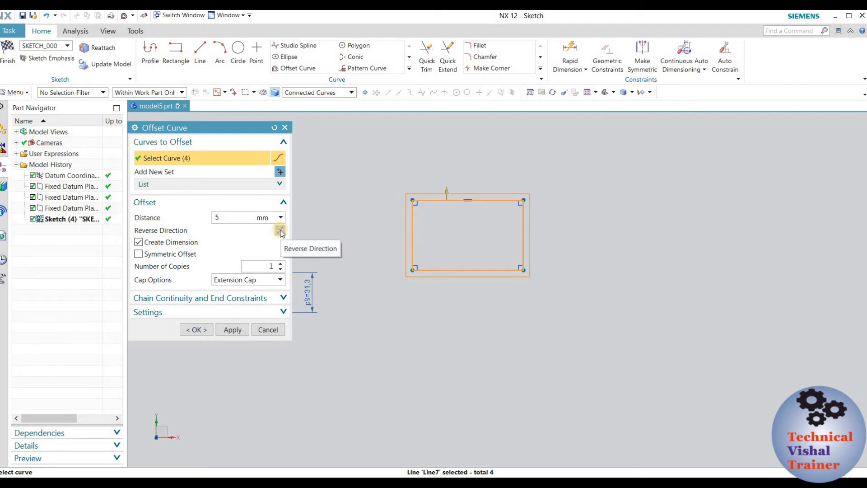
- Set the rectangle's offset distance to 10 mm and its cap option to Arc Cap
left_click_drag(238, 218, 209, 201)
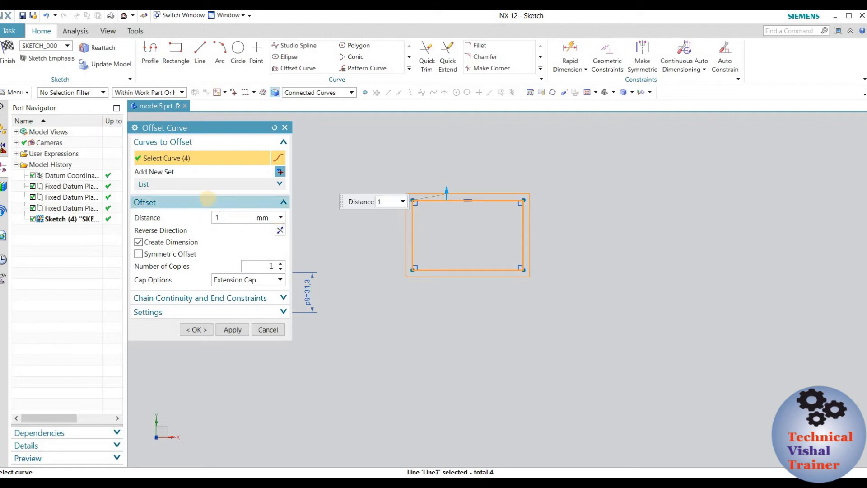
key("Return")
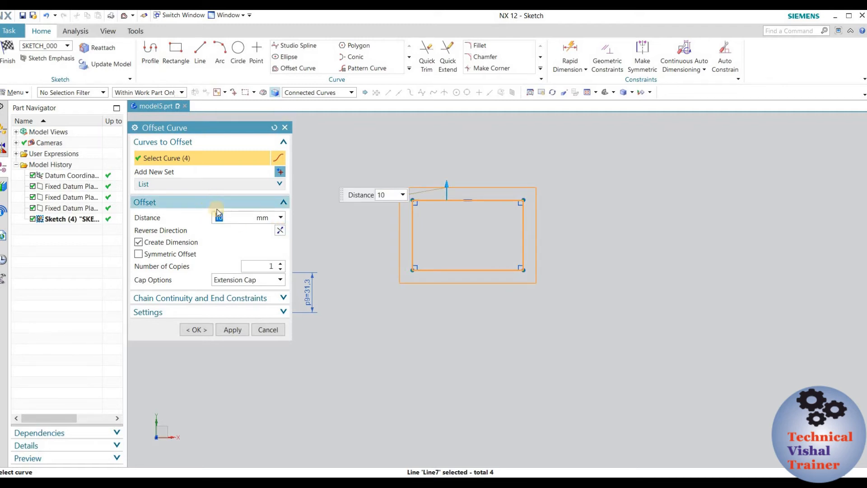
left_click(240, 279)
left_click(229, 299)
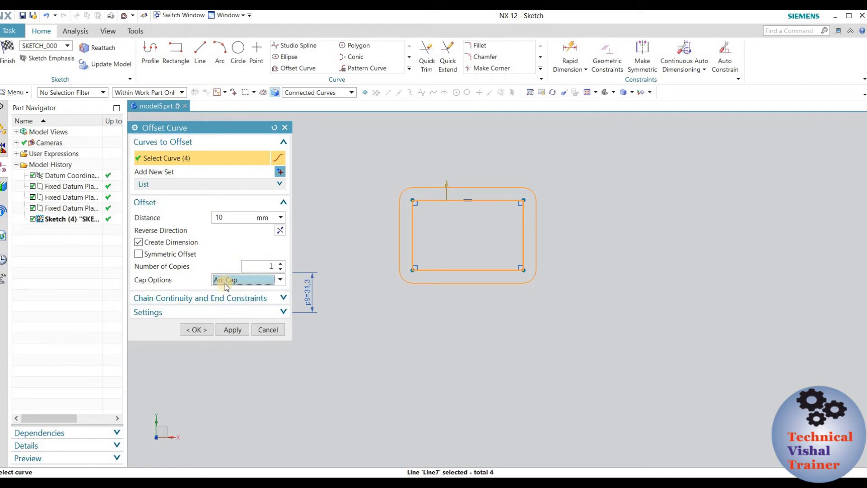
scroll(409, 199, "up", 5)
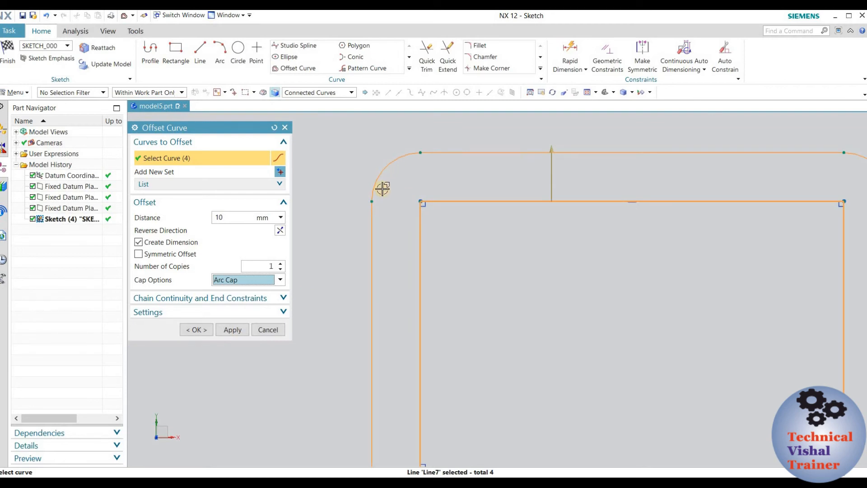
scroll(381, 188, "down", 5)
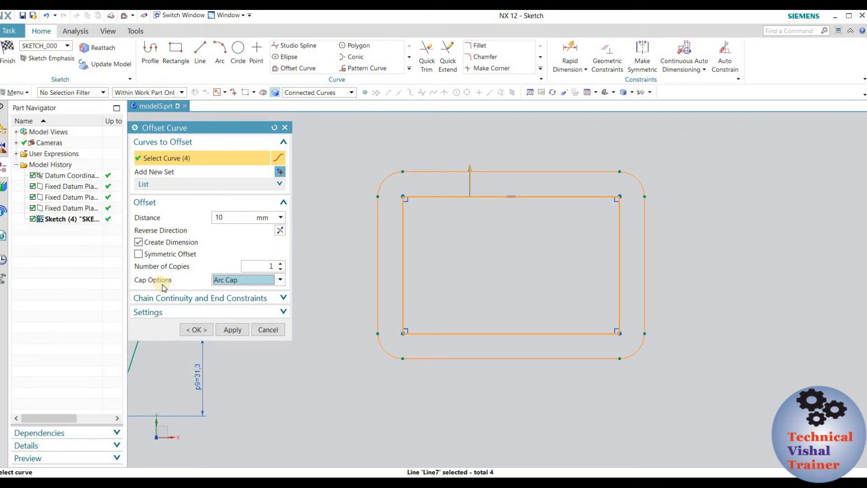
- Compare Extension Cap and Arc Cap on the rectangle's offset, ending with Extension Cap, and cancel the Offset Curve
left_click(242, 280)
left_click(242, 291)
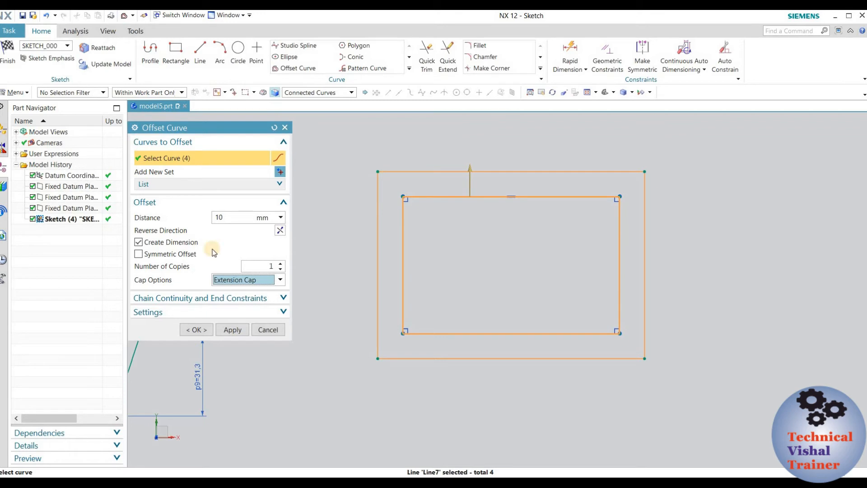
left_click(246, 279)
left_click(239, 300)
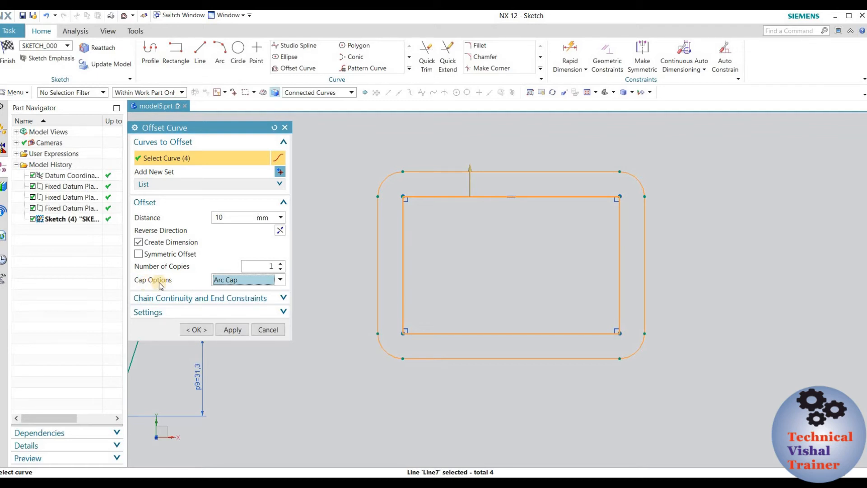
left_click(226, 280)
left_click(228, 296)
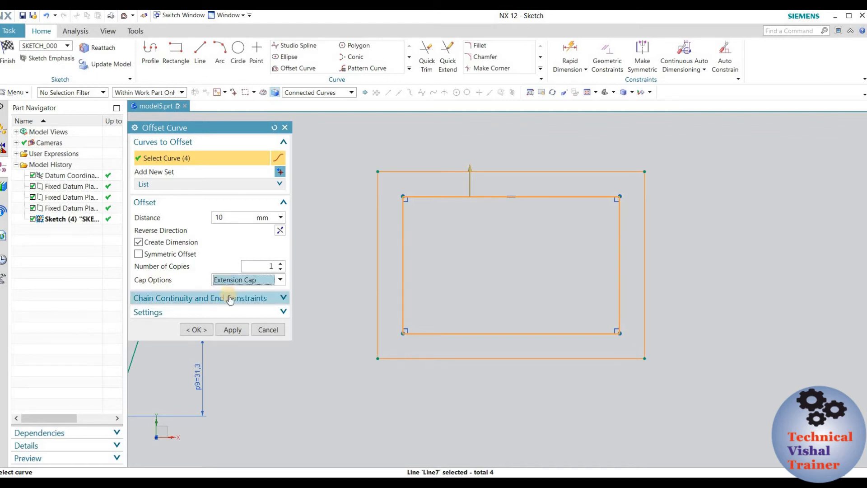
left_click(267, 329)
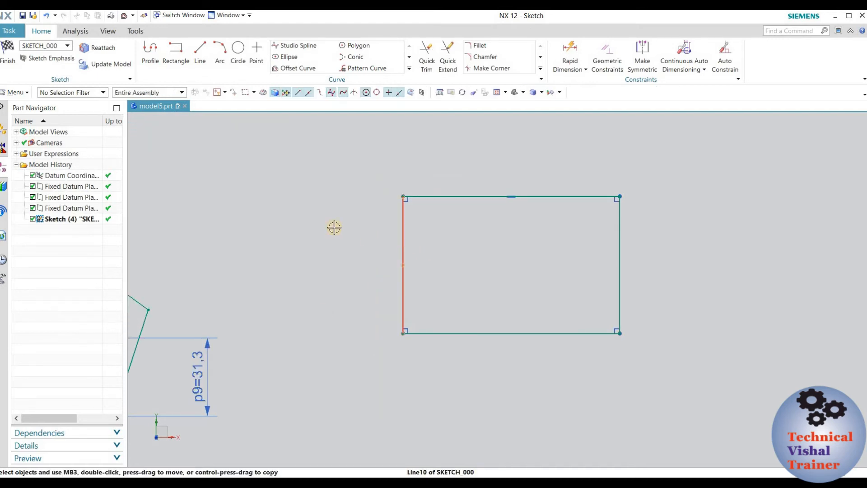
- Preview an Offset Curve of the whole rectangle at 5 mm with the Connected Curves rule and cancel it
scroll(334, 227, "up", 3)
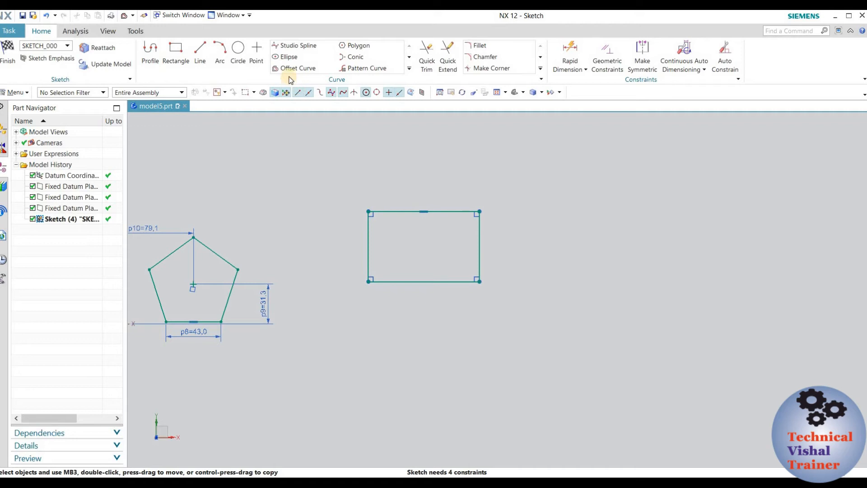
scroll(343, 204, "up", 2)
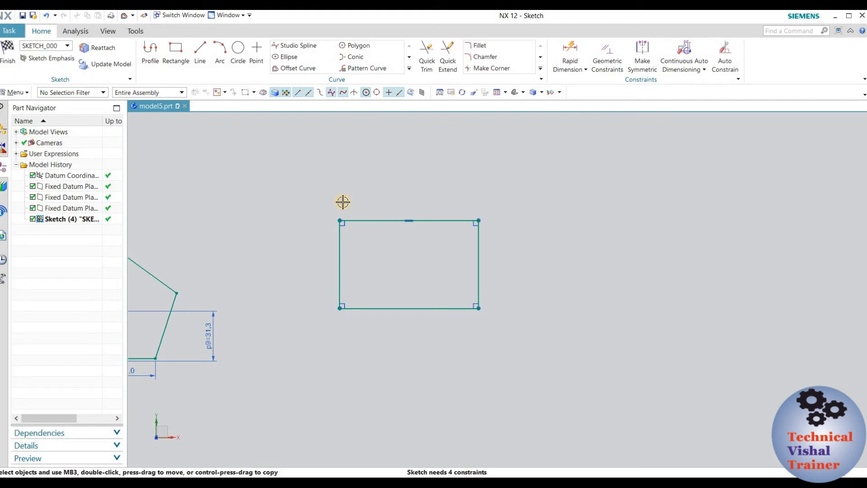
left_click(294, 70)
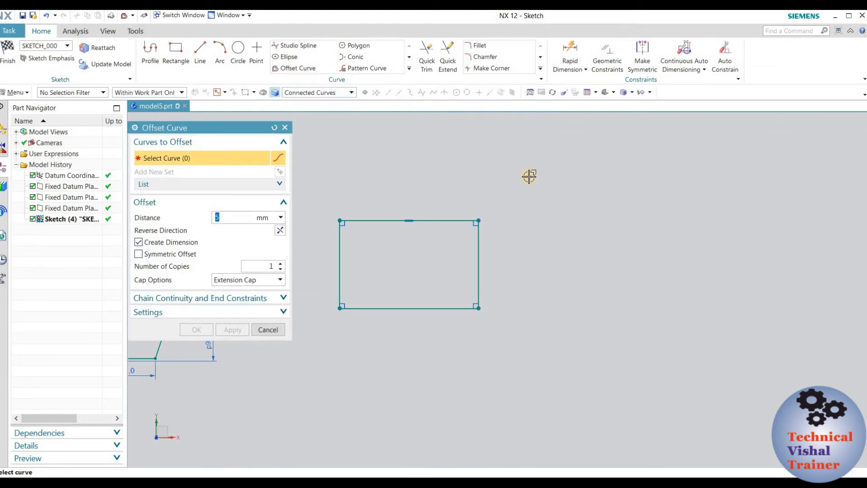
left_click(452, 220)
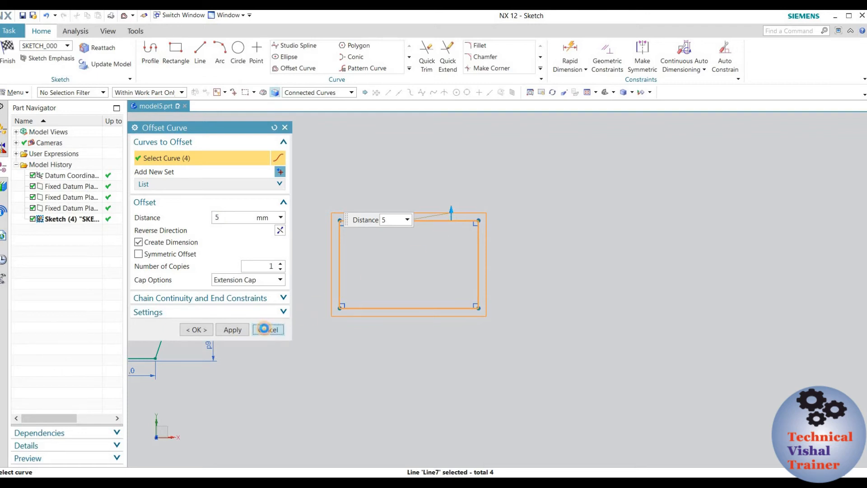
left_click(266, 330)
scroll(401, 249, "up", 2)
scroll(401, 250, "down", 1)
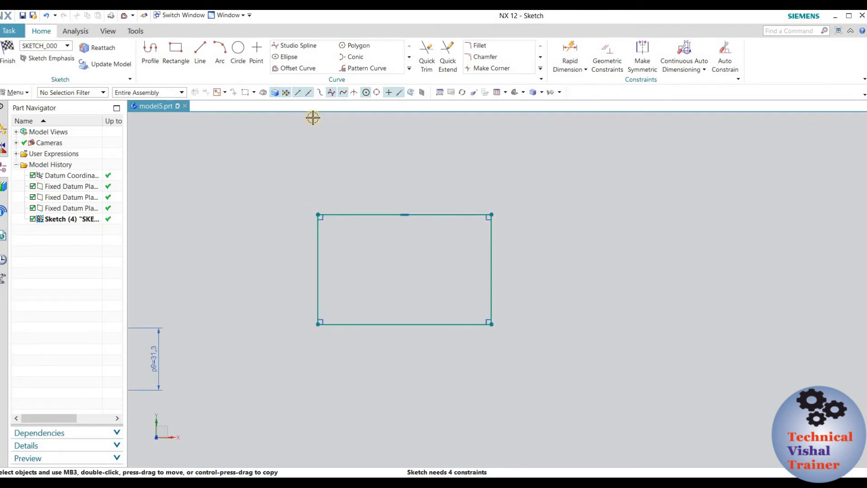
- Preview a Single Curve offset of the rectangle's upper edge, reverse it outward, and cancel the Offset Curve
left_click(290, 68)
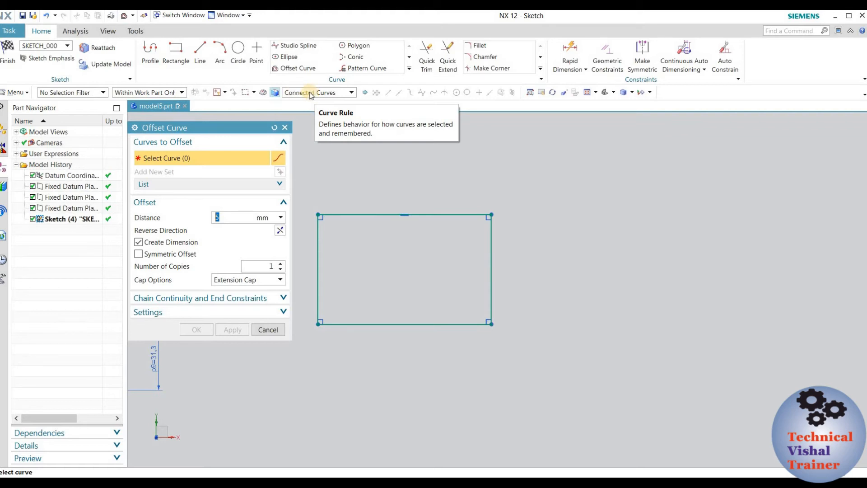
left_click(305, 93)
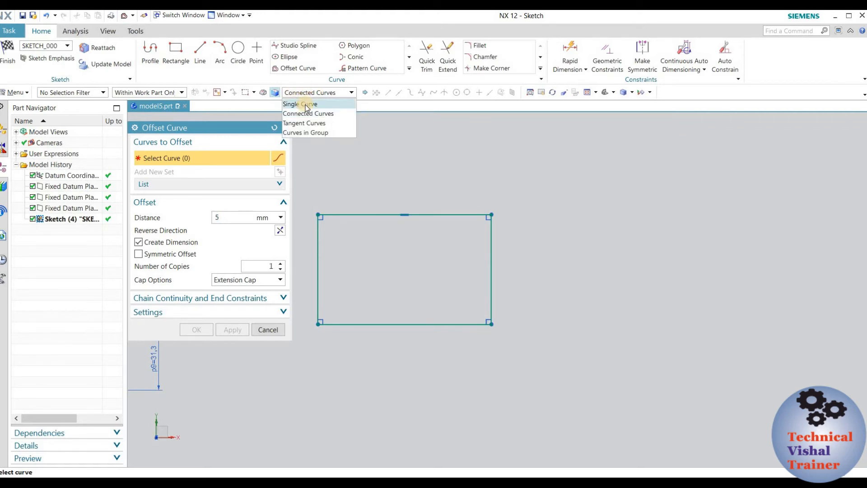
left_click(305, 105)
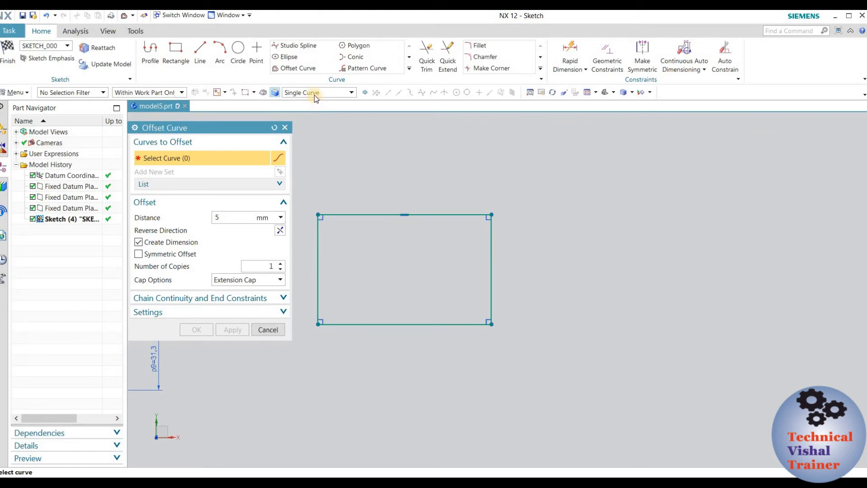
left_click(382, 212)
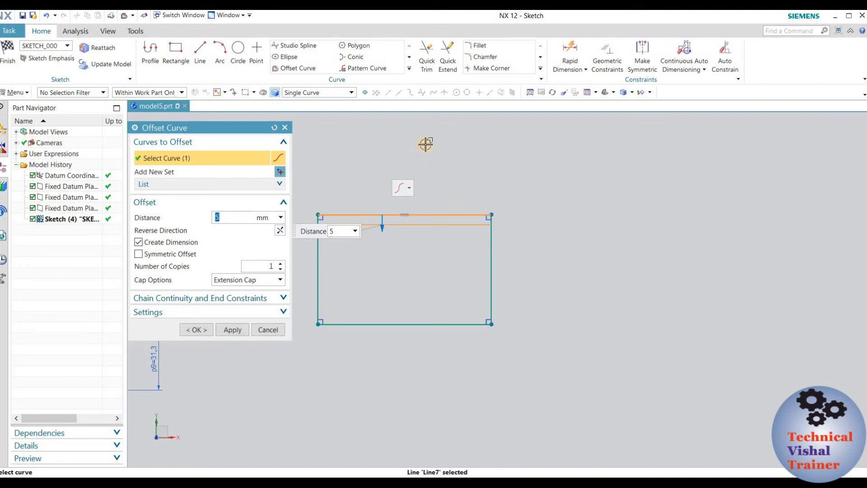
scroll(434, 194, "up", 3)
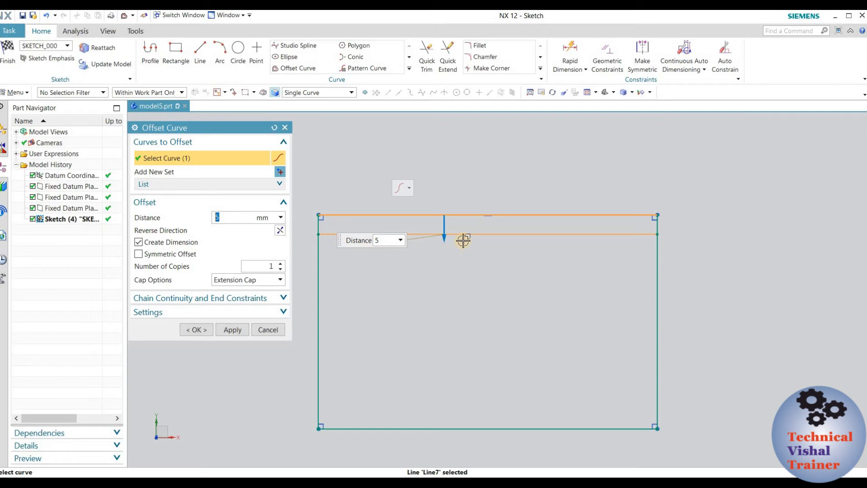
left_click(280, 230)
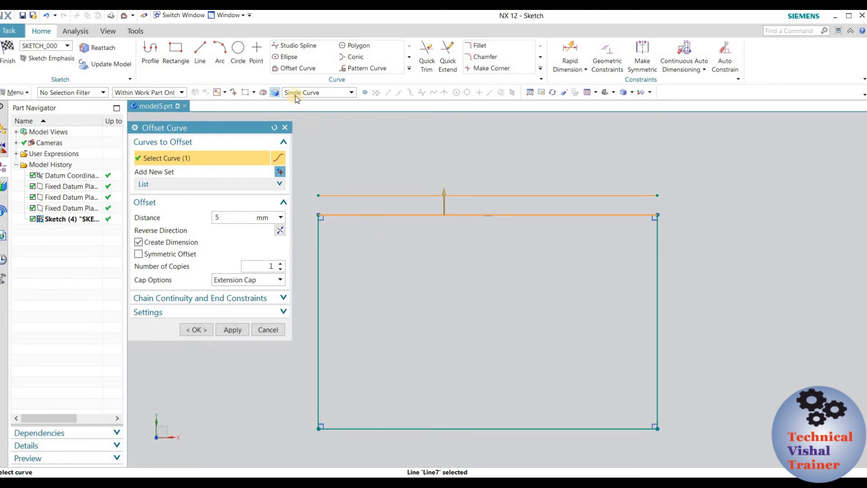
left_click(280, 329)
scroll(329, 222, "down", 2)
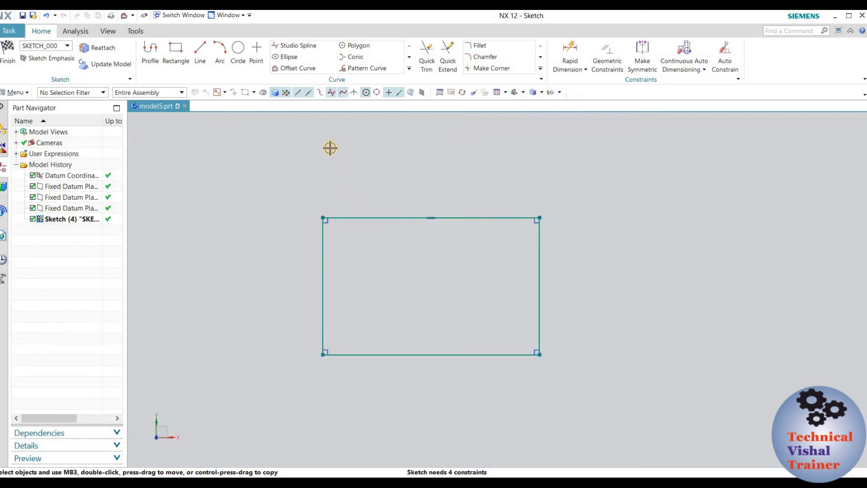
- Start an Offset Curve, switch the curve rule to Single Curve and back to Connected Curves, and select the whole rectangle
left_click(289, 68)
left_click(316, 93)
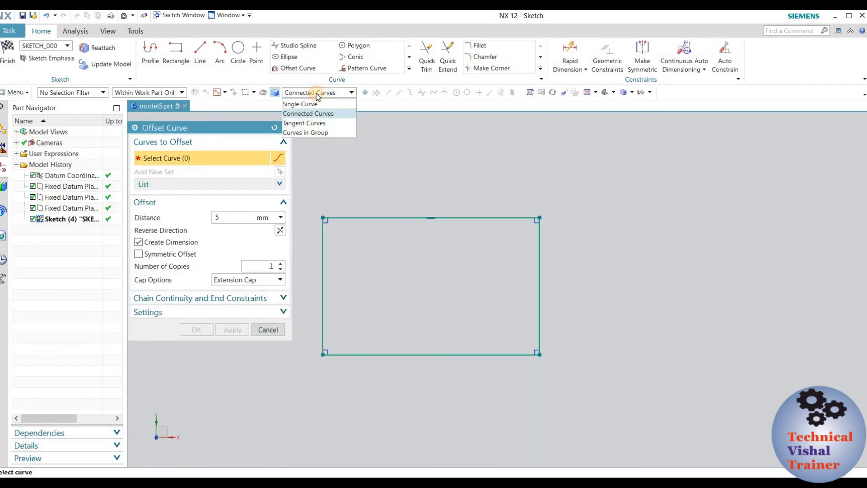
left_click(300, 105)
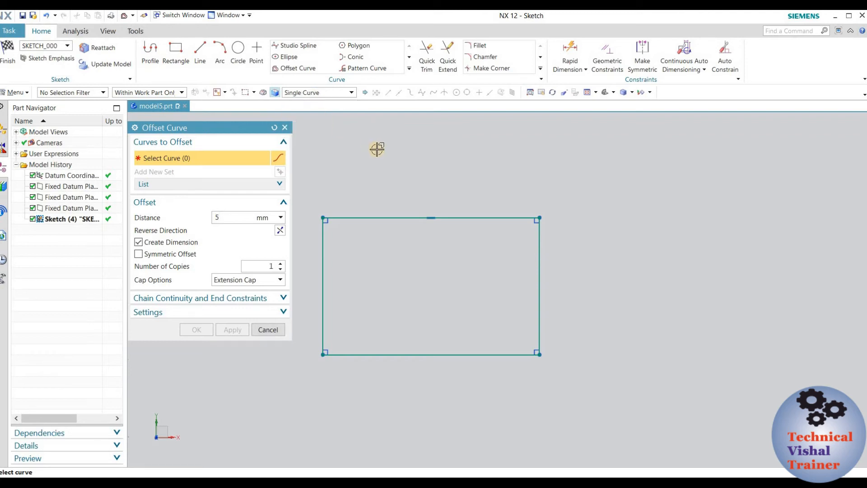
left_click(316, 92)
left_click(307, 111)
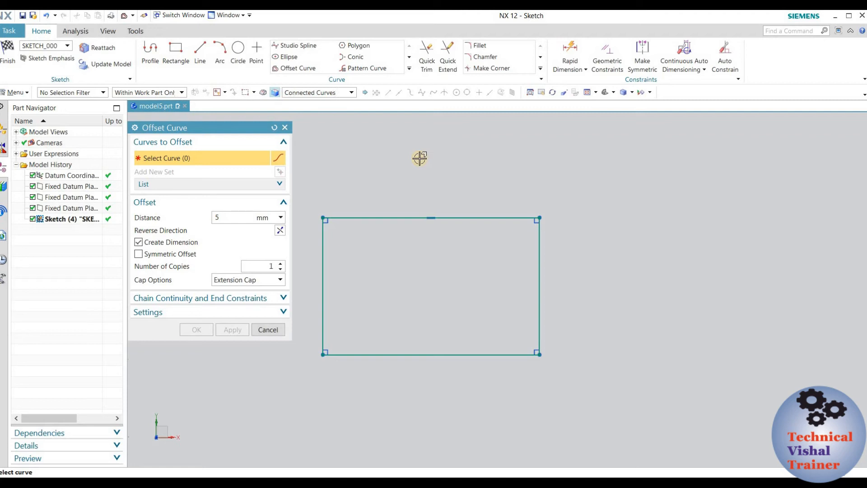
left_click(540, 251)
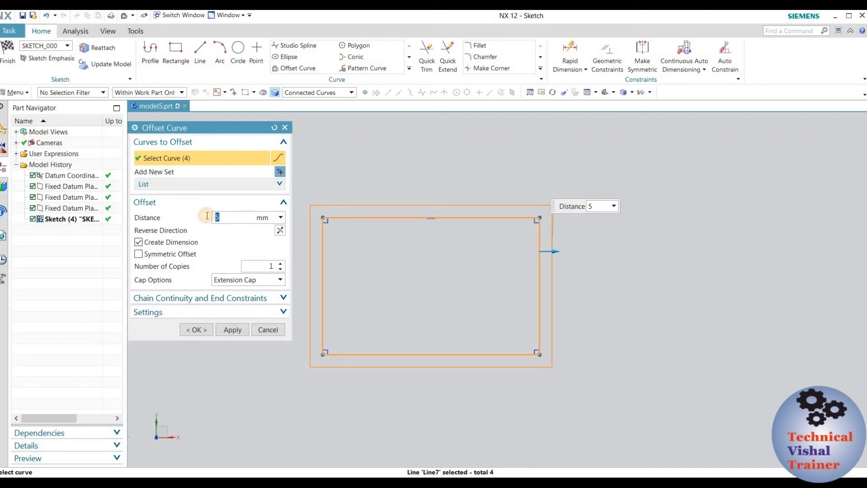
- Flip the whole rectangle's offset direction inward and outward, ending outward, and cancel the Offset Curve
left_click(280, 230)
left_click(280, 231)
left_click(279, 231)
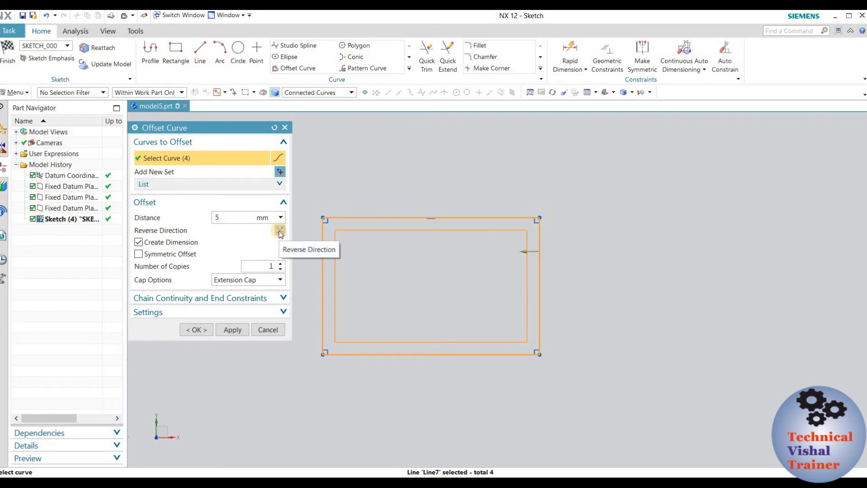
left_click(279, 231)
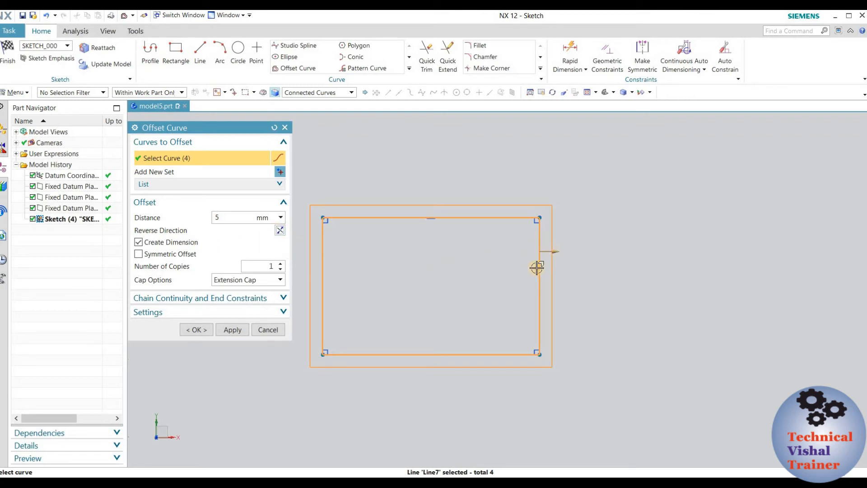
left_click(269, 329)
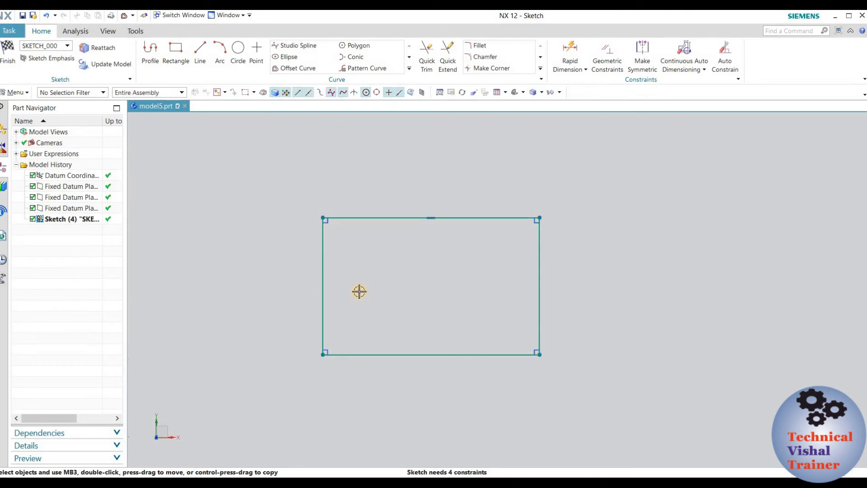
- Start an Offset Curve of only the rectangle's upper edge with the Single Curve rule and flip its direction to end outward
left_click(294, 69)
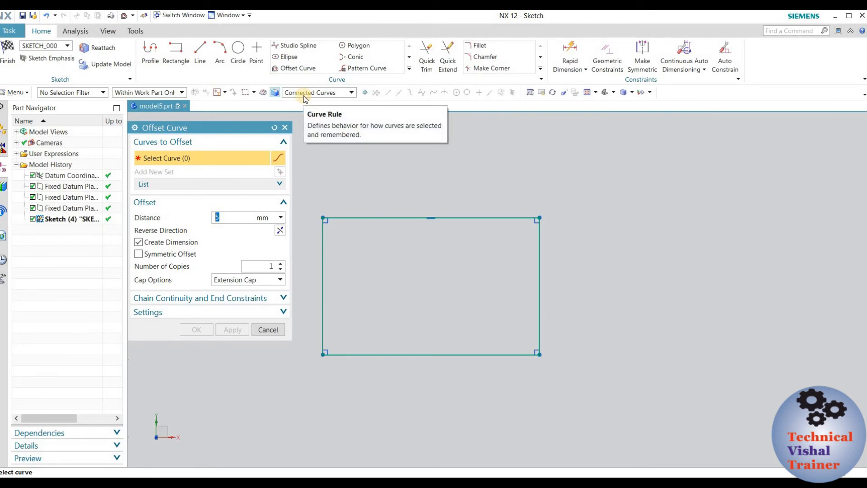
left_click(303, 96)
left_click(303, 105)
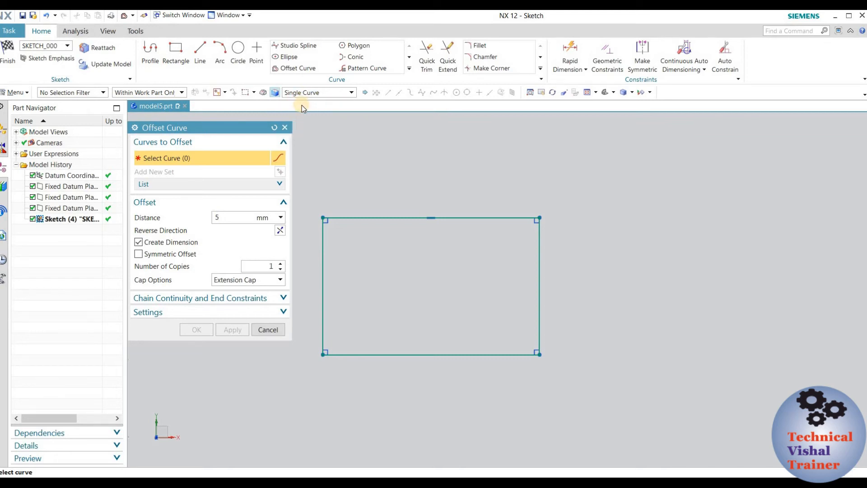
left_click(391, 217)
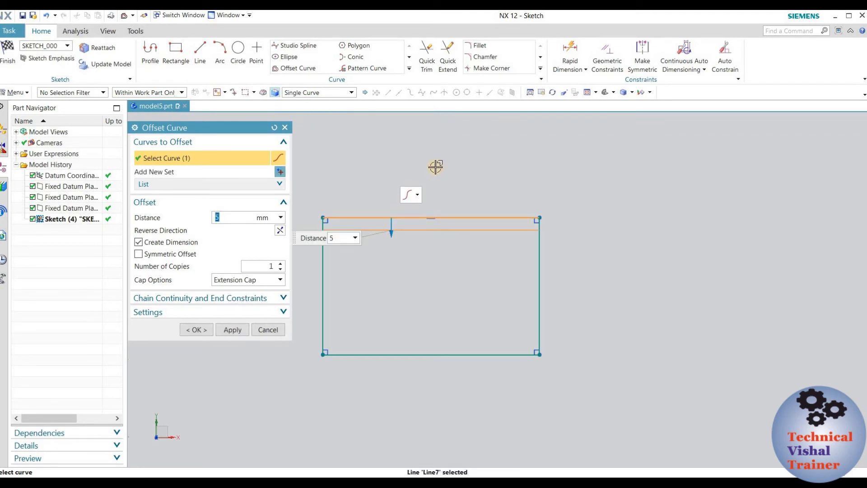
left_click(285, 230)
left_click(280, 230)
left_click(280, 230)
- Set the upper edge's offset distance to 20 mm and cancel the Offset Curve
left_click_drag(234, 217, 198, 217)
type("20")
key("Return")
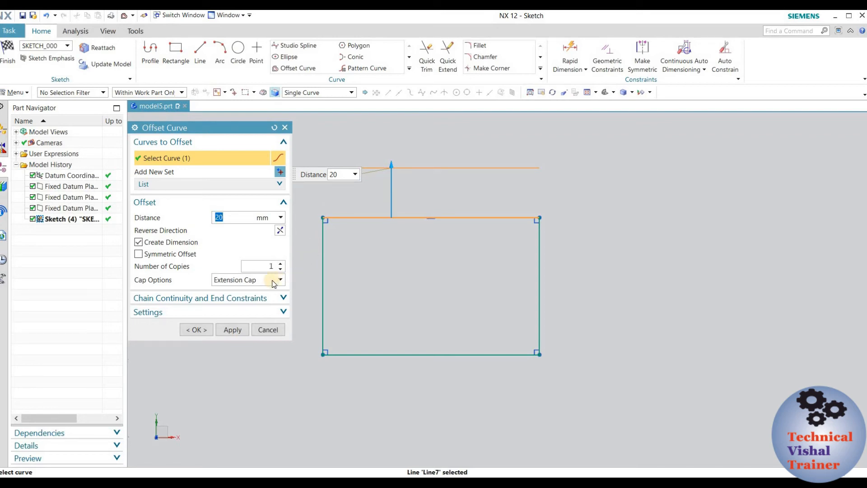
left_click(268, 329)
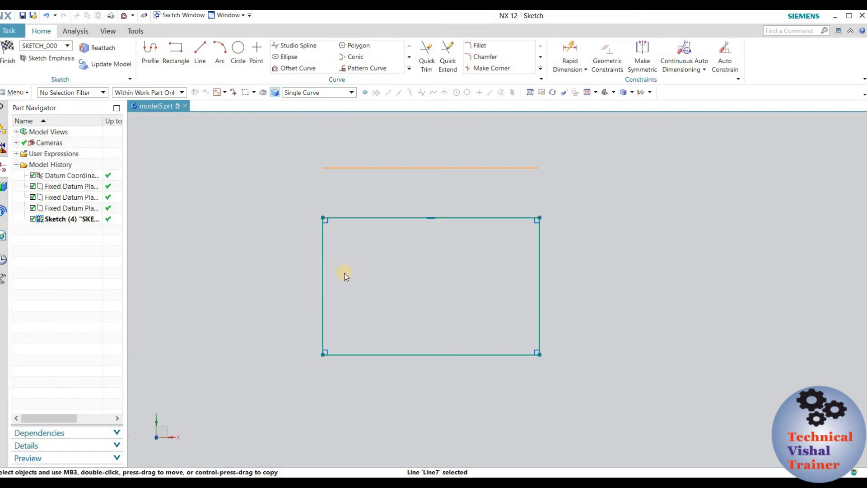
- Start an Offset Curve with Symmetric Offset enabled and preview it on the whole rectangle with Connected Curves
scroll(344, 272, "down", 1)
scroll(350, 268, "down", 1)
scroll(398, 267, "up", 1)
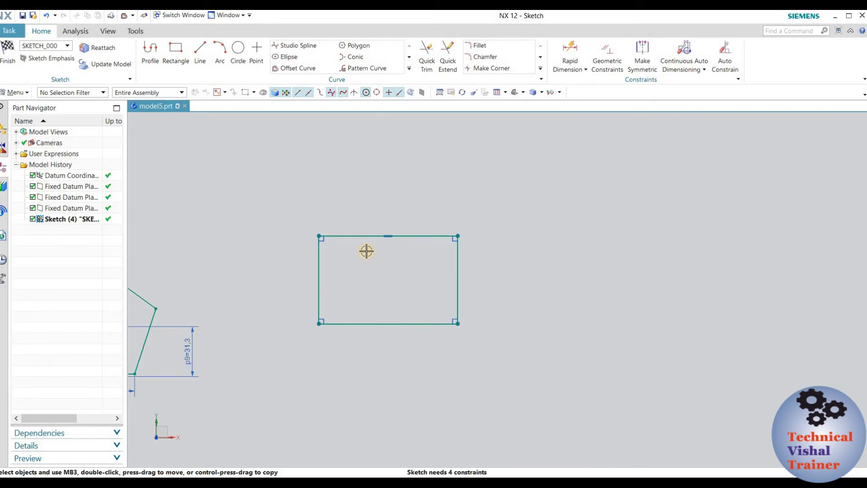
left_click(289, 69)
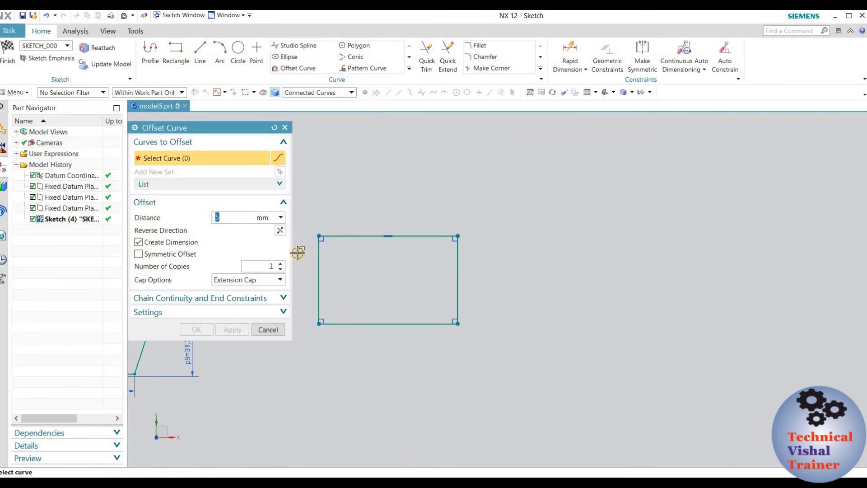
left_click(175, 255)
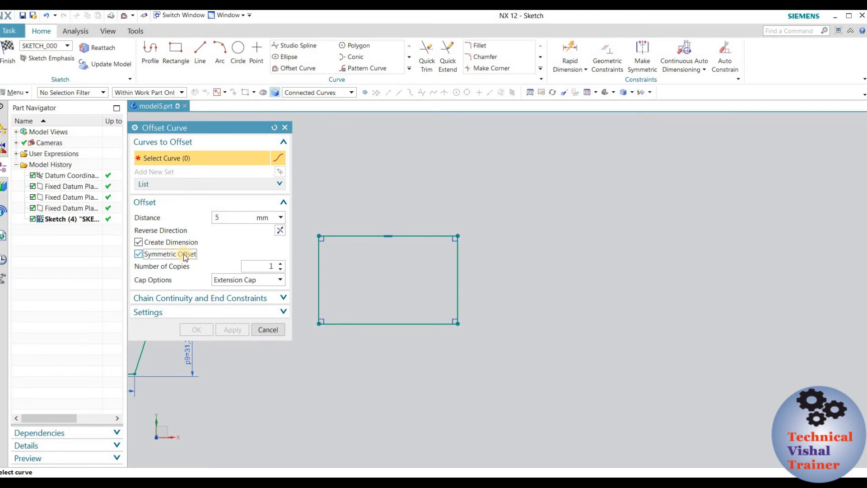
scroll(469, 220, "down", 1)
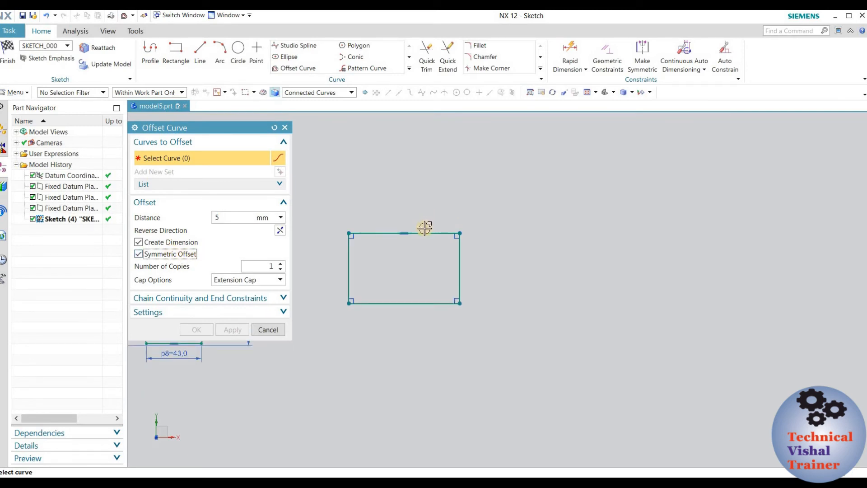
left_click(425, 229)
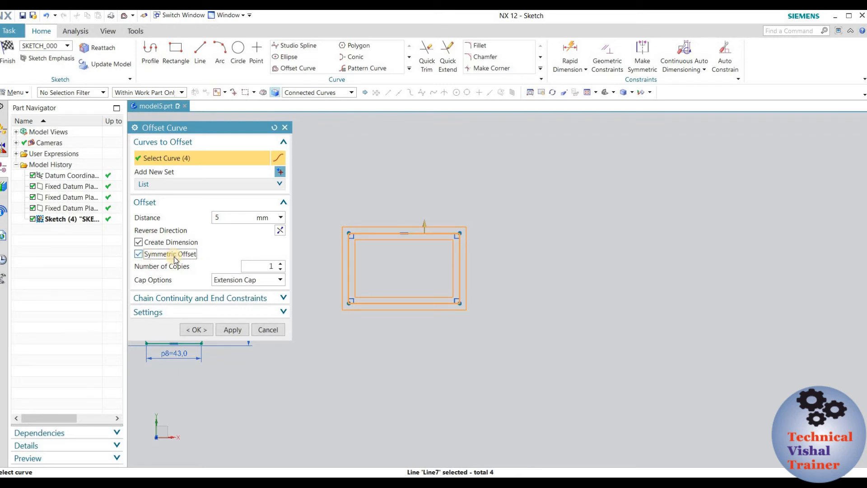
scroll(373, 240, "up", 2)
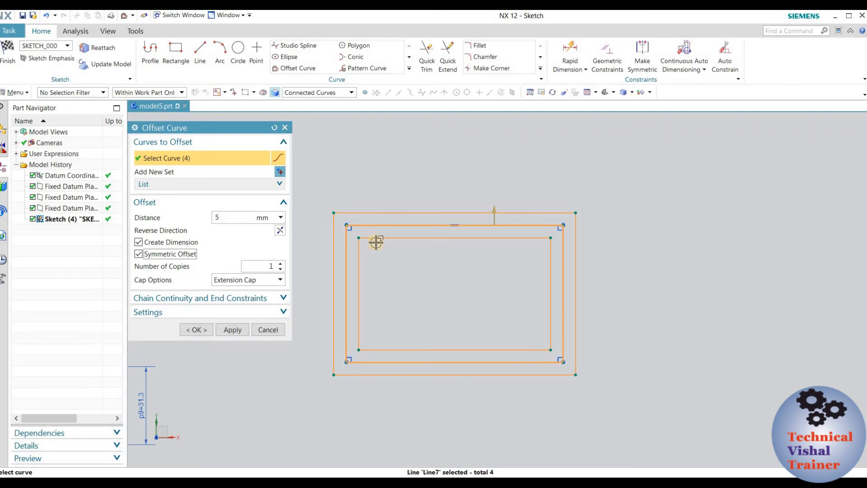
- Turn off Symmetric Offset, reverse the rectangle's offset inward and back outward, and cancel the Offset Curve
left_click(175, 254)
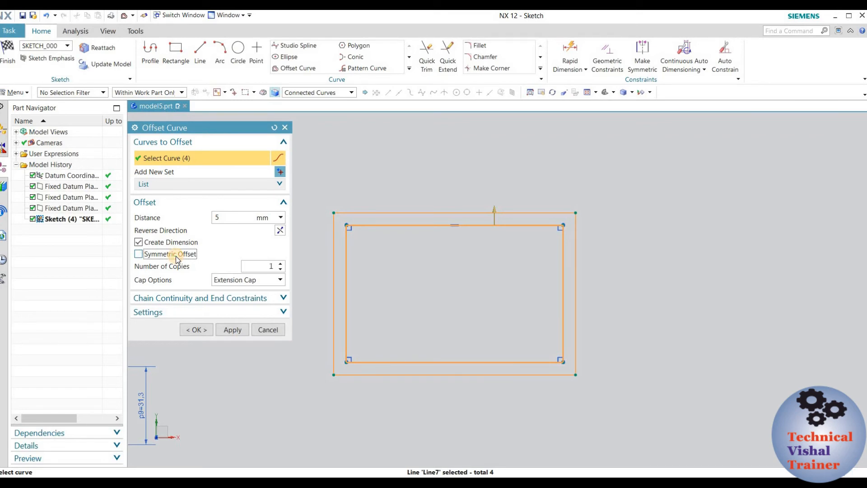
left_click(279, 231)
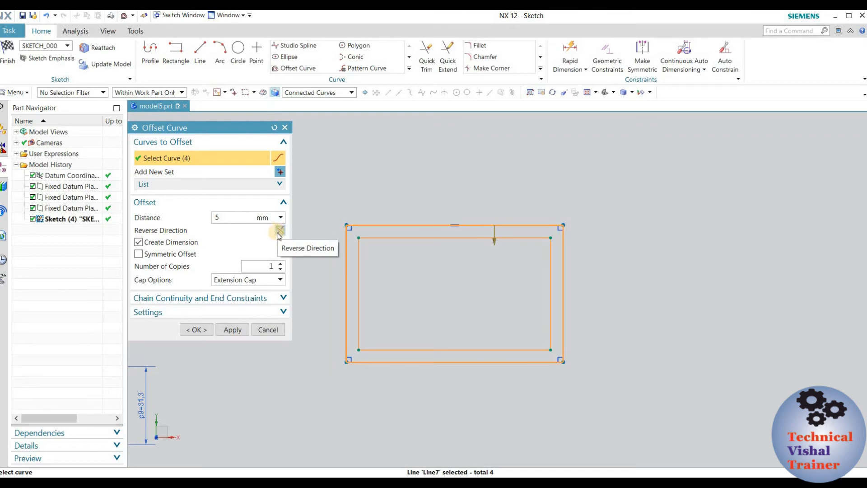
left_click(280, 232)
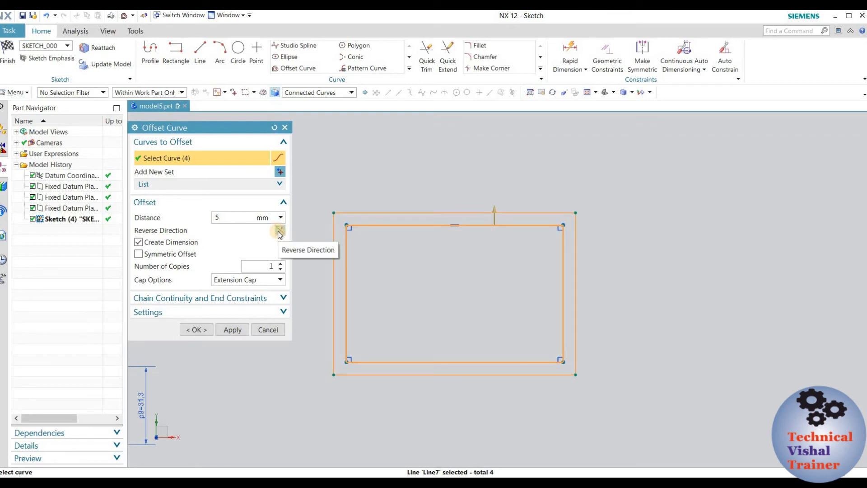
left_click(268, 329)
scroll(402, 287, "down", 5)
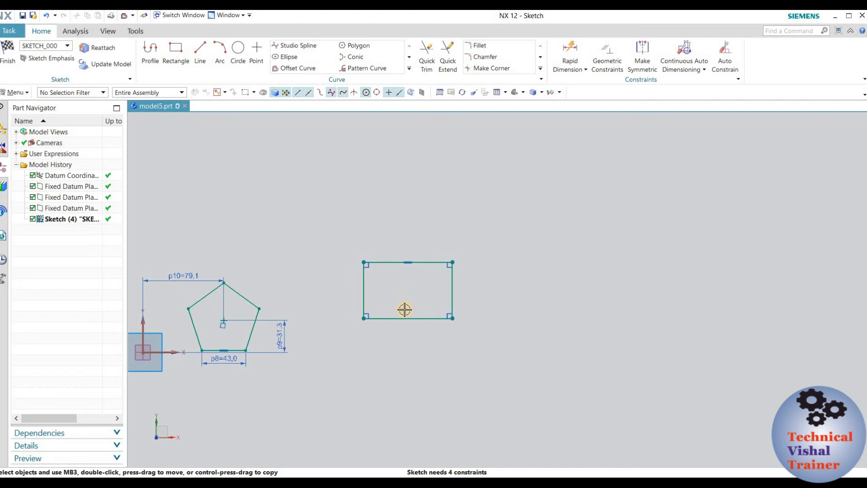
scroll(402, 300, "up", 2)
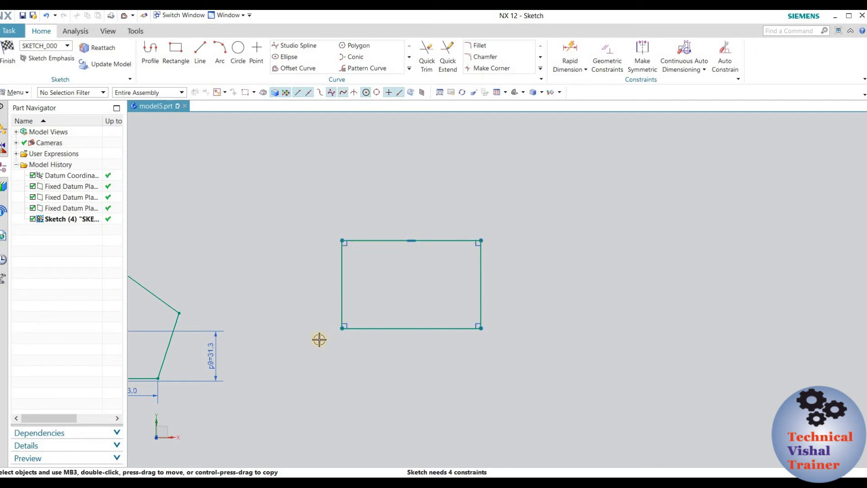
- Delete the whole rectangle beside the pentagon from the sketch
scroll(348, 342, "down", 2)
left_click_drag(321, 249, 464, 356)
key("Delete")
scroll(446, 324, "down", 1)
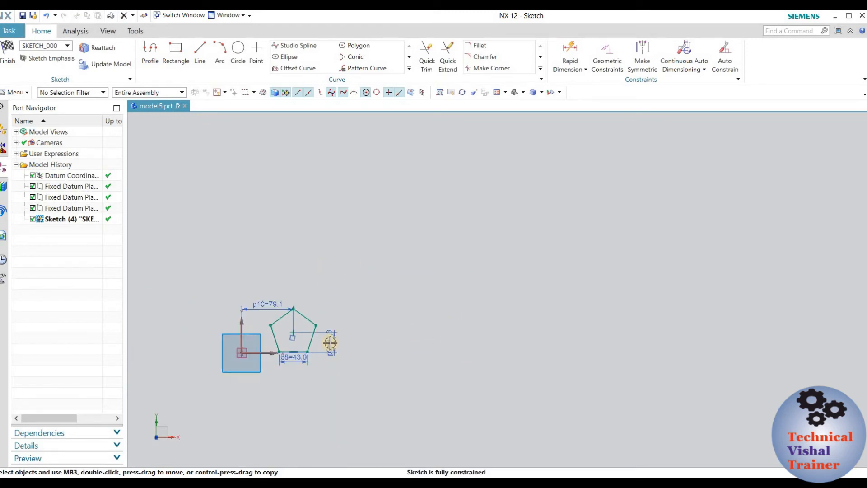
scroll(282, 356, "up", 1)
scroll(302, 300, "up", 3)
scroll(304, 306, "down", 1)
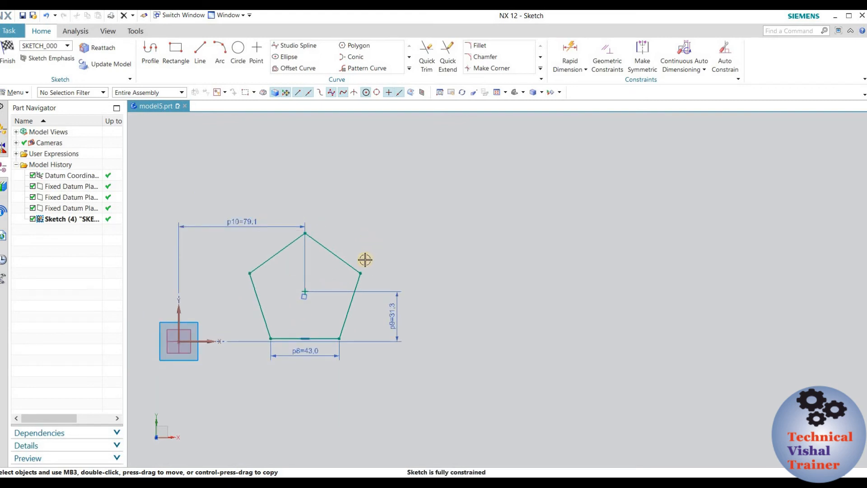
scroll(360, 280, "down", 2)
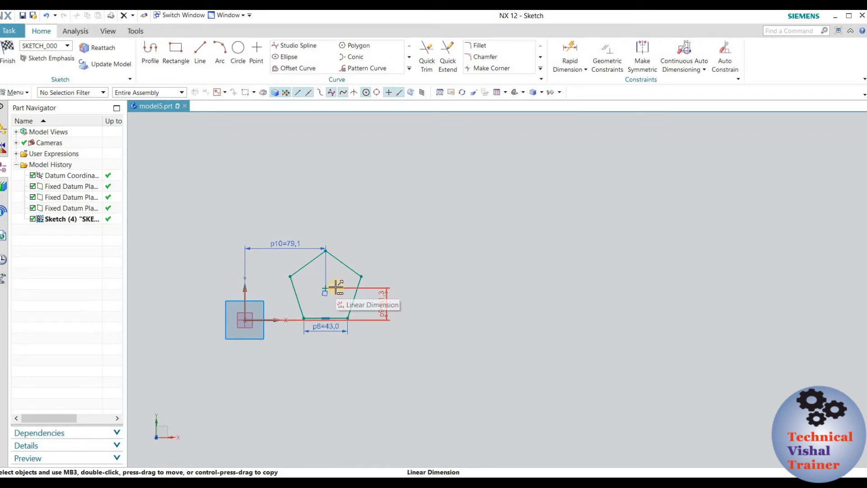
left_click(567, 51)
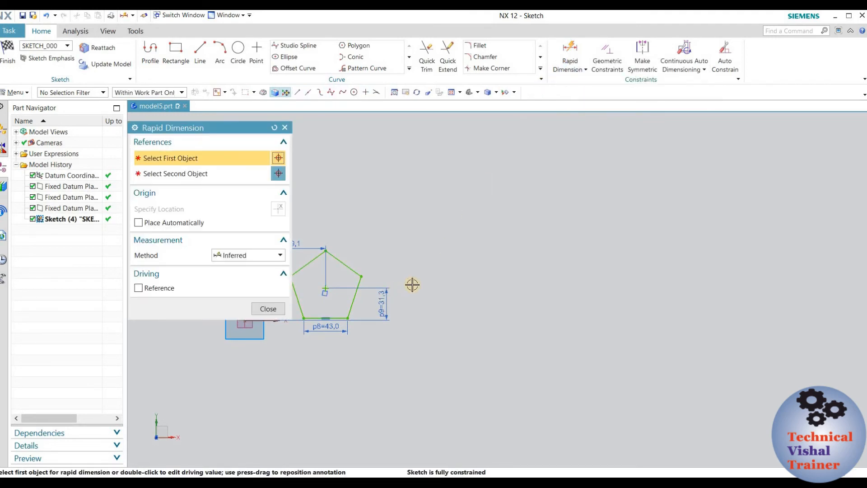
scroll(460, 309, "down", 1)
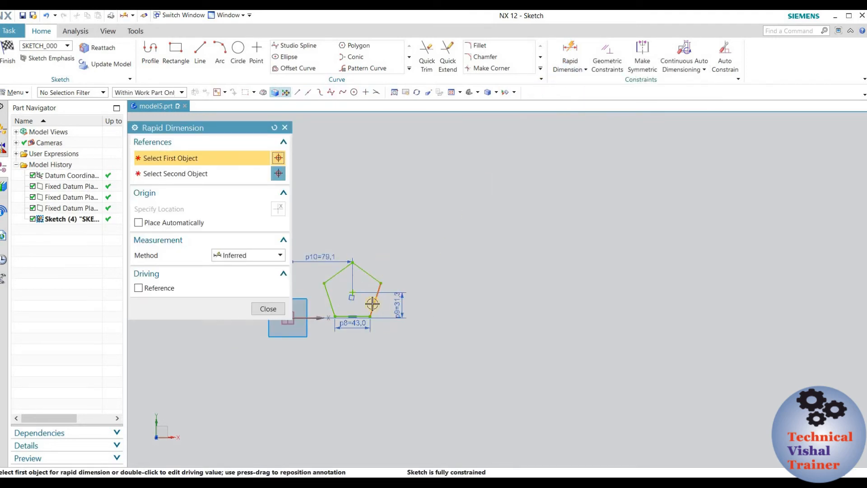
scroll(315, 282, "up", 2)
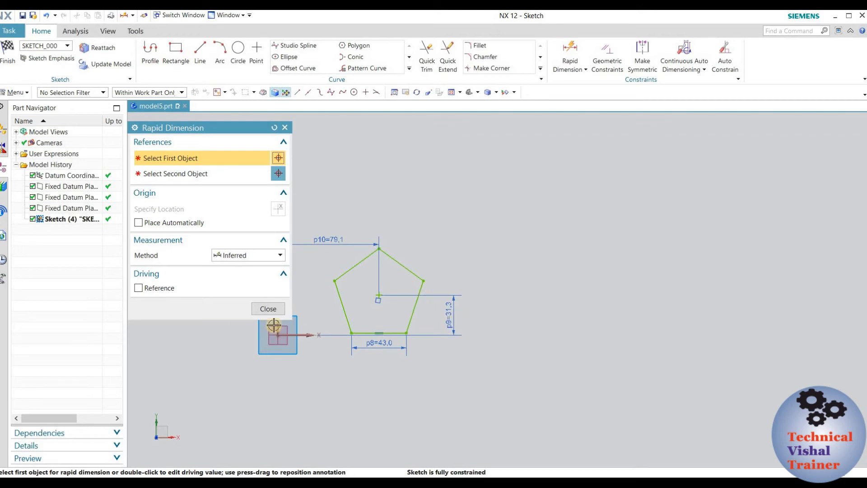
left_click(268, 308)
scroll(341, 334, "up", 1)
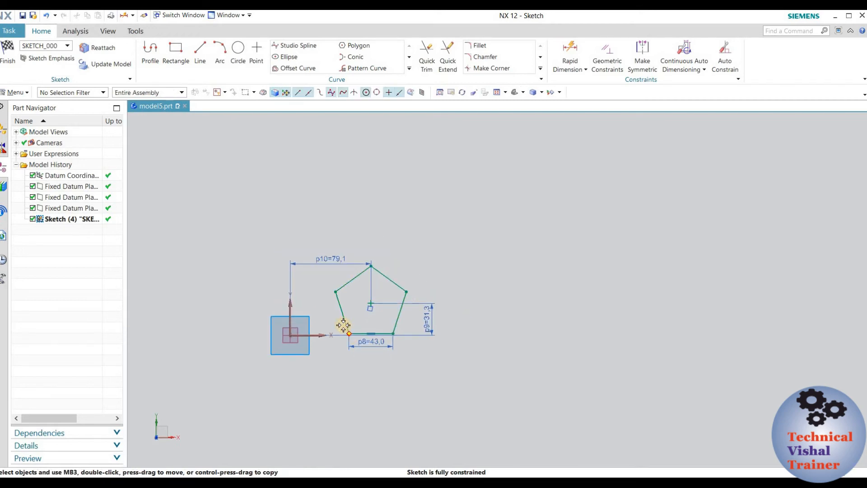
scroll(345, 332, "up", 2)
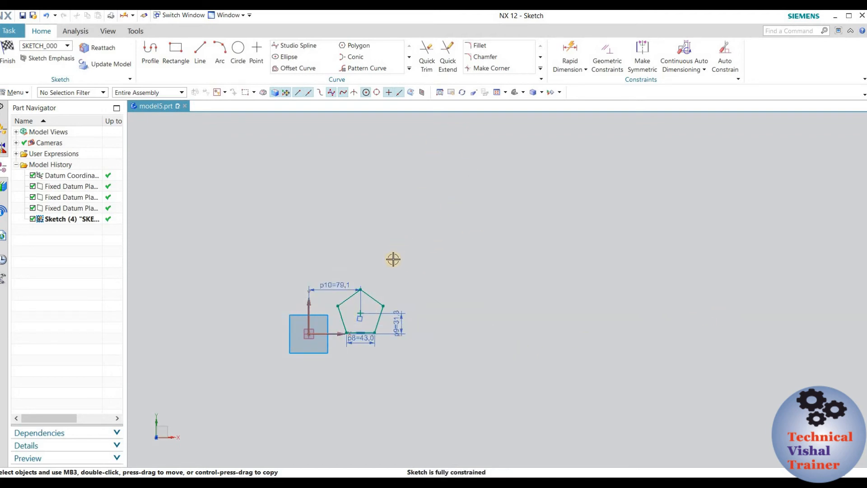
scroll(395, 262, "down", 2)
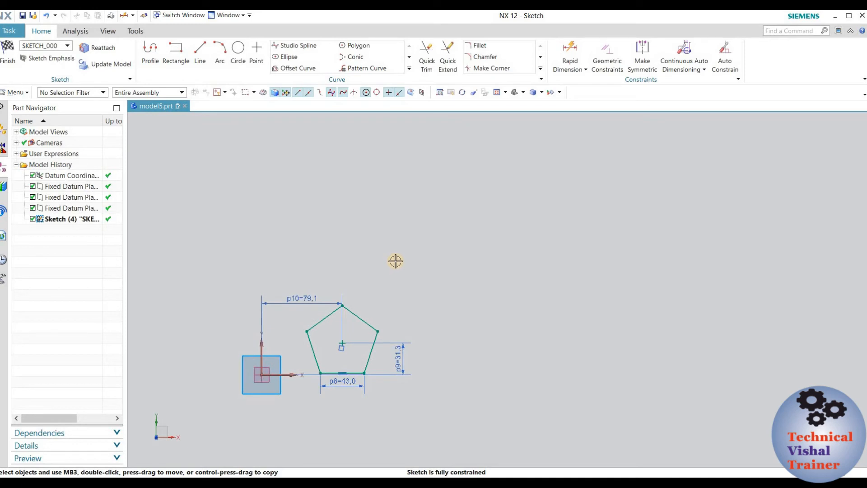
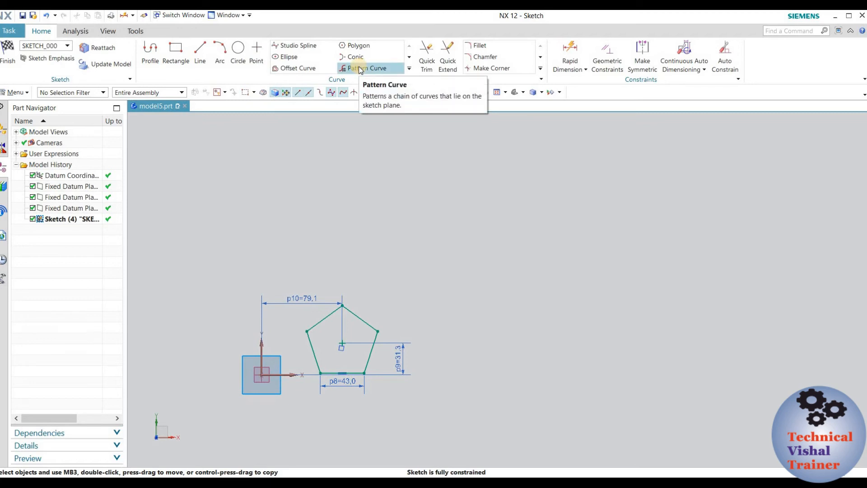
- Start a Pattern Curve and select the whole pentagon as the curve to pattern with the Connected Curves rule
left_click(360, 69)
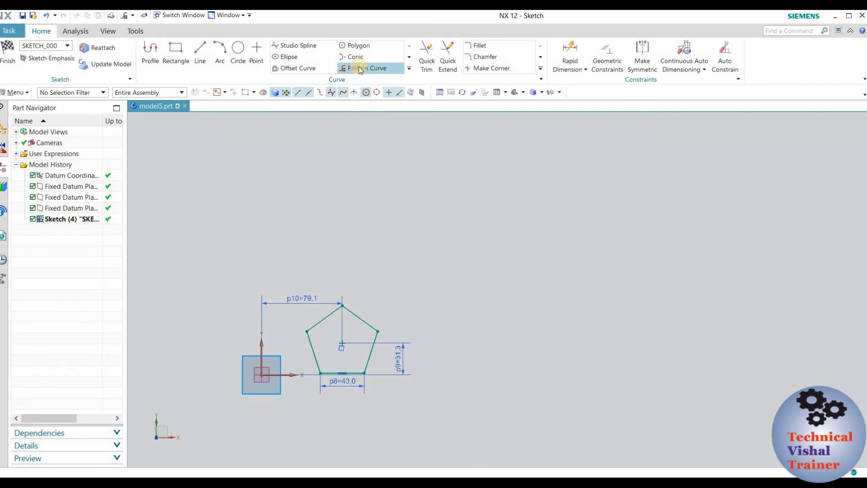
scroll(541, 198, "down", 2)
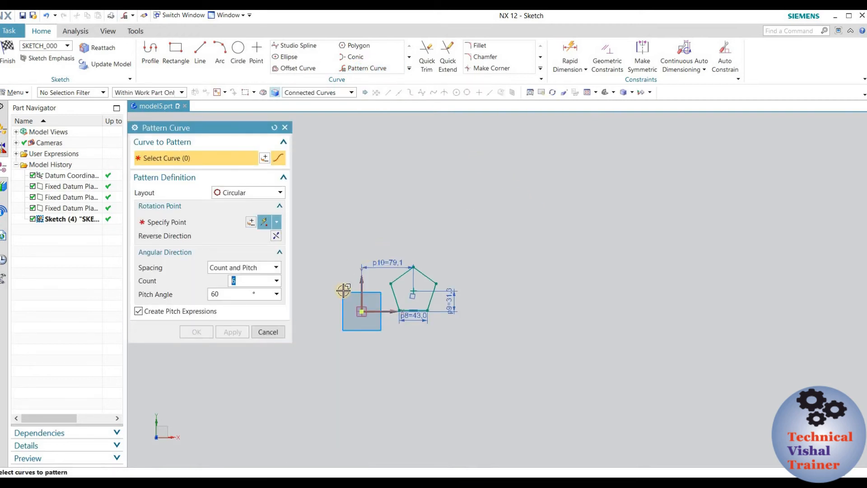
scroll(341, 290, "up", 3)
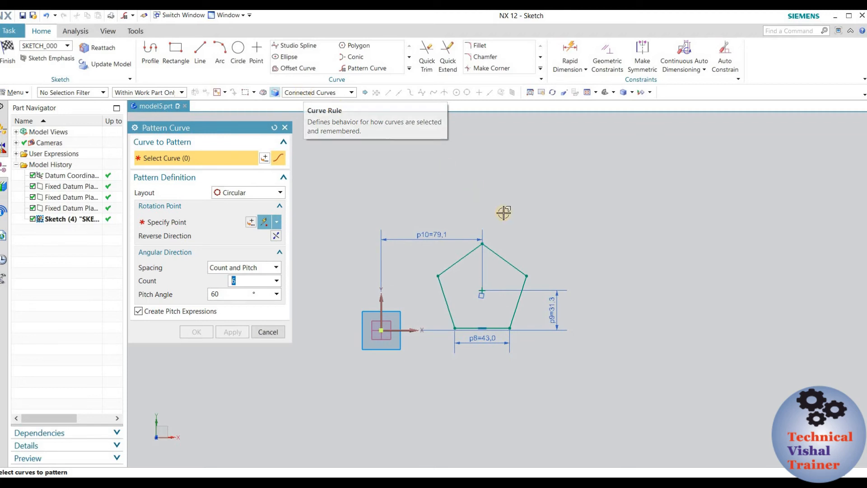
scroll(508, 330, "up", 3)
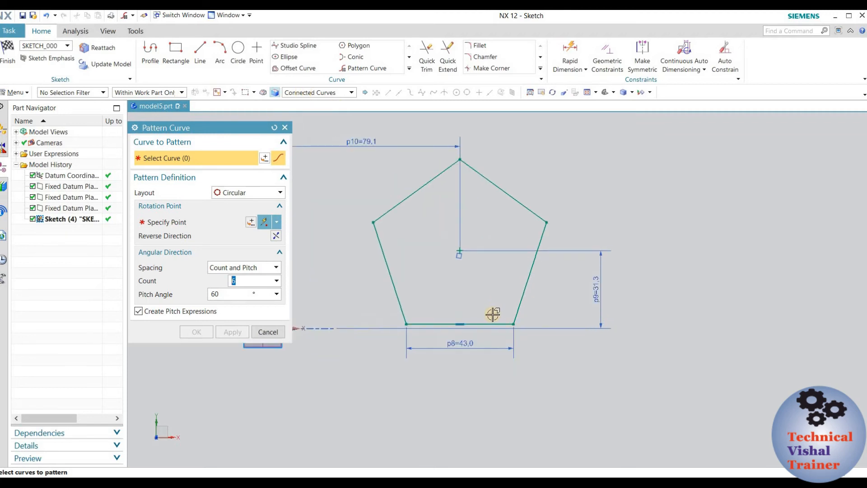
scroll(493, 313, "up", 2)
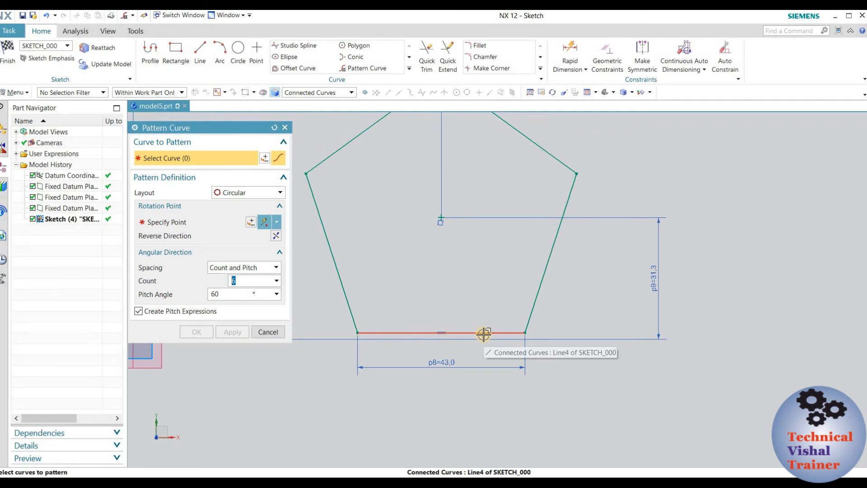
left_click(483, 333)
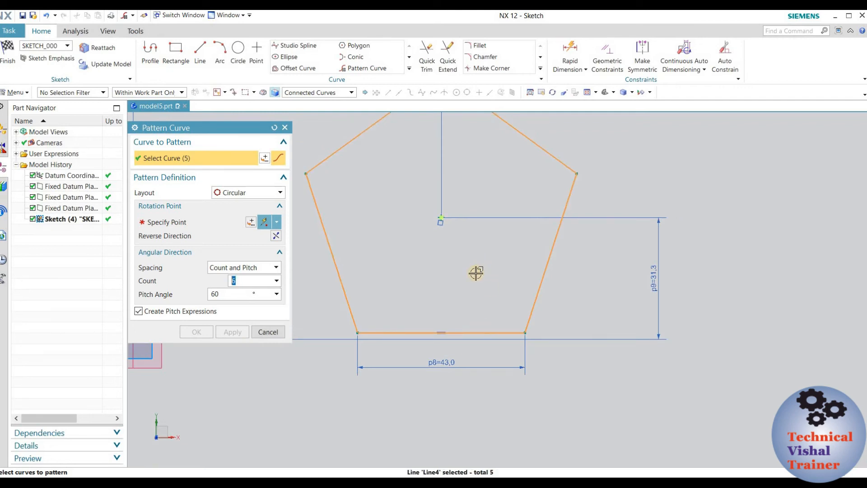
- Switch the pattern layout to Linear with the sketch's X axis as Direction 1, and disable Direction 2
scroll(476, 273, "down", 2)
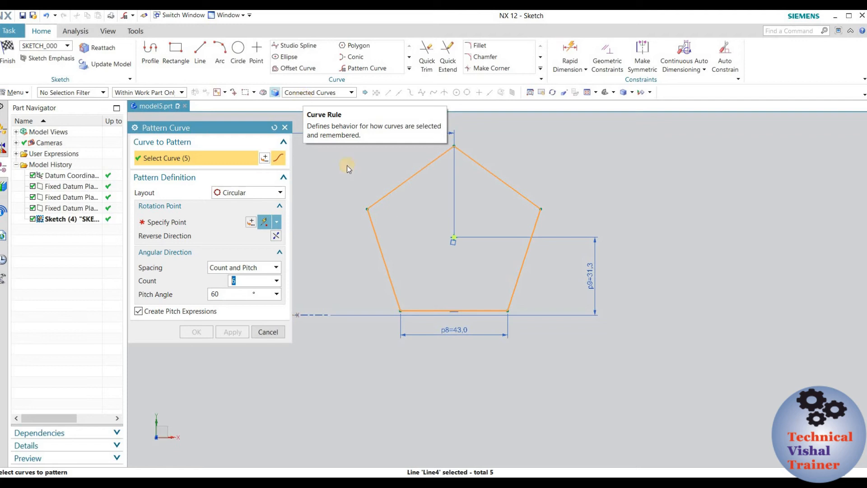
scroll(396, 316, "down", 3)
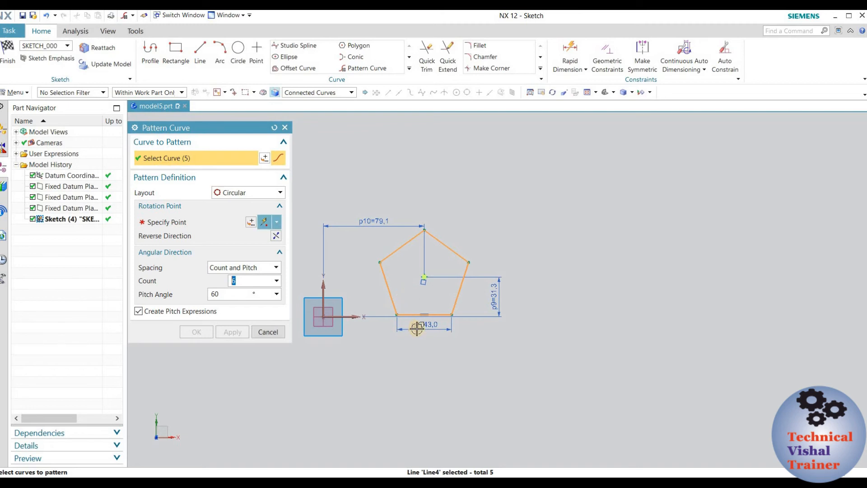
scroll(416, 328, "up", 2)
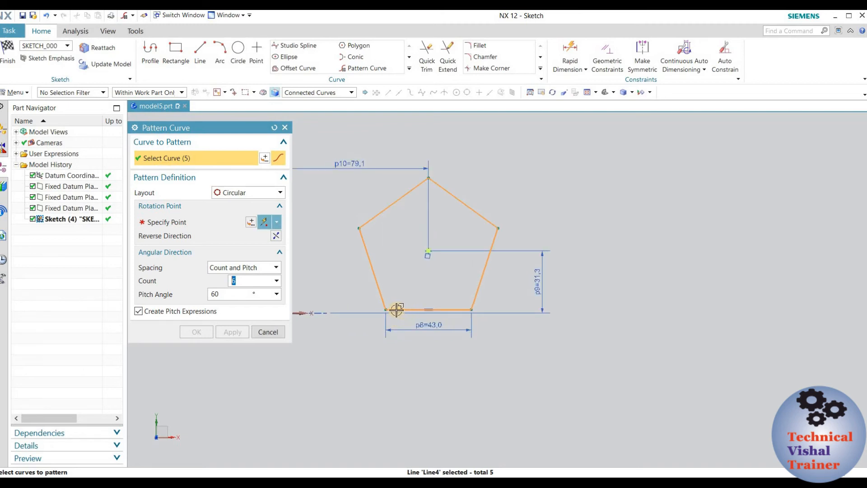
scroll(388, 314, "down", 1)
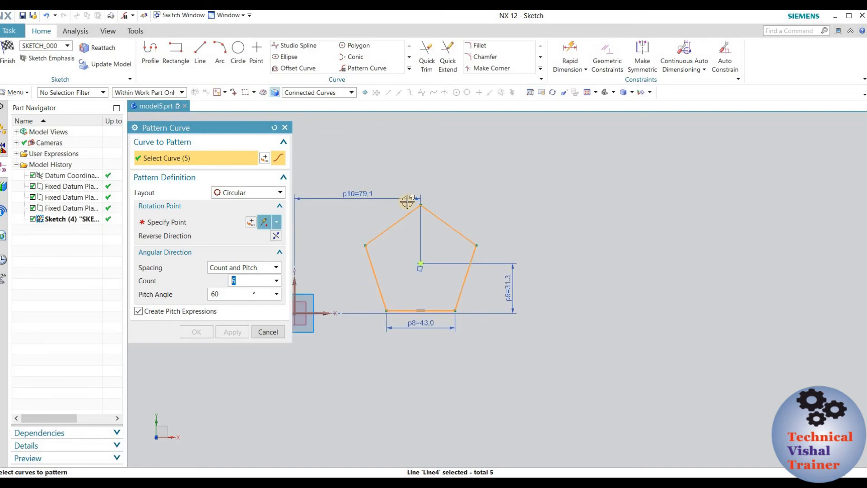
scroll(422, 326, "down", 3)
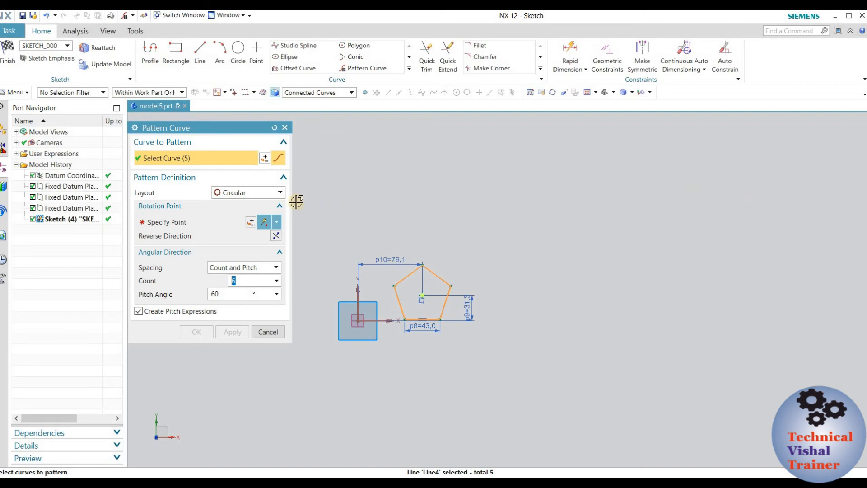
left_click(260, 195)
left_click(259, 204)
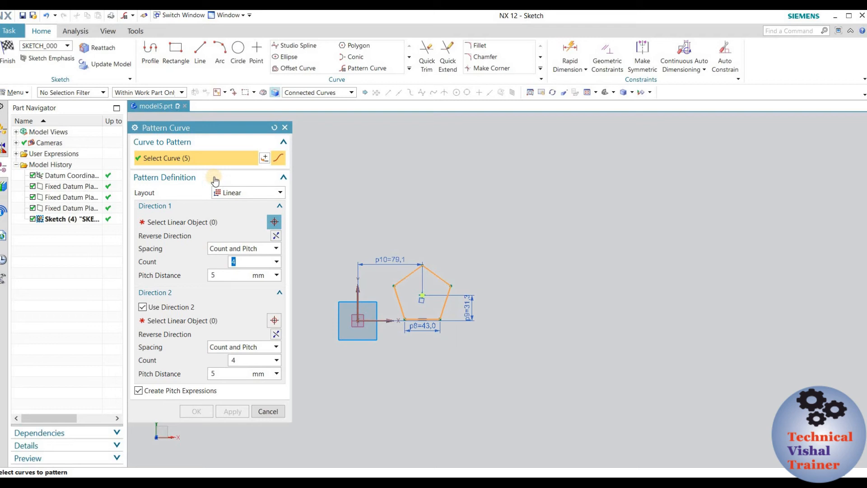
left_click(160, 221)
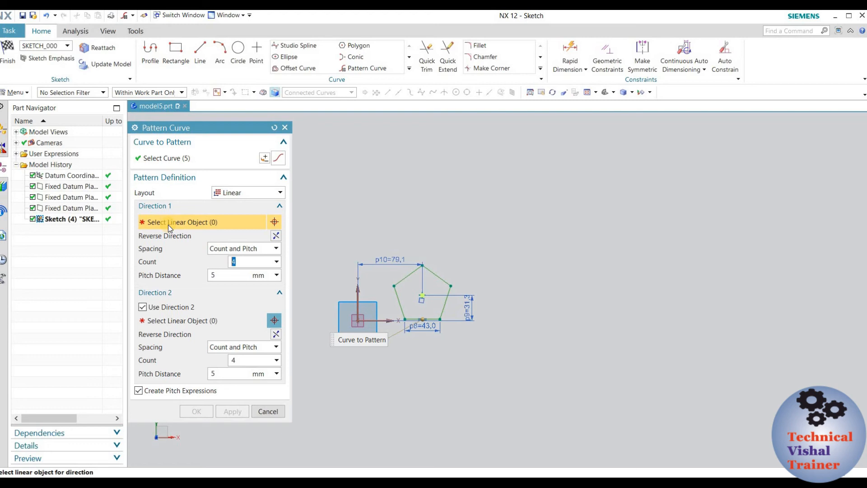
left_click(384, 320)
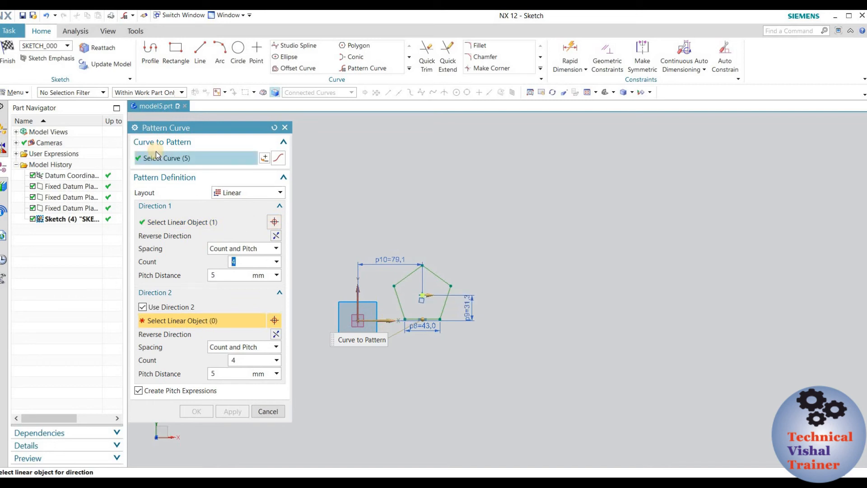
left_click(143, 307)
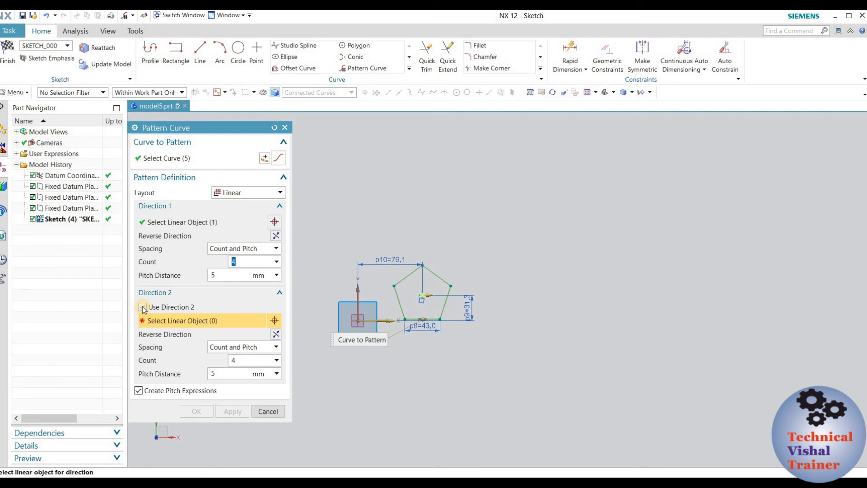
left_click(142, 307)
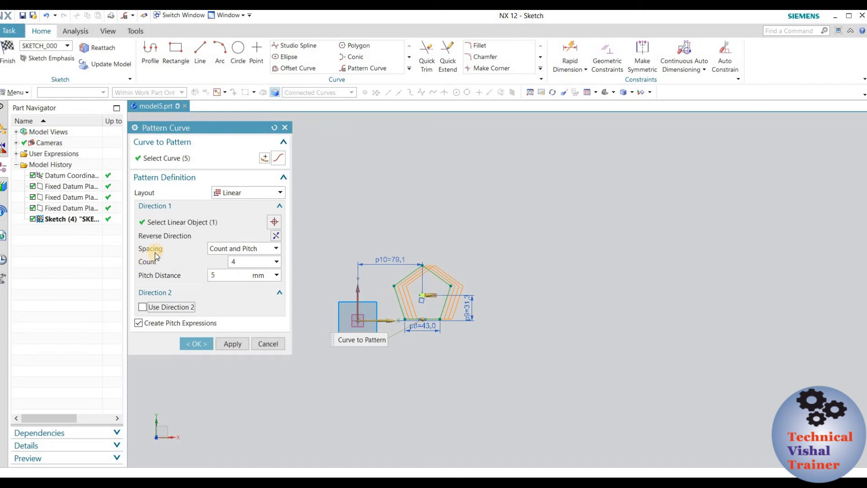
- Set the pitch distance of the pentagon's linear pattern to 140 mm
double_click(234, 262)
key("Tab")
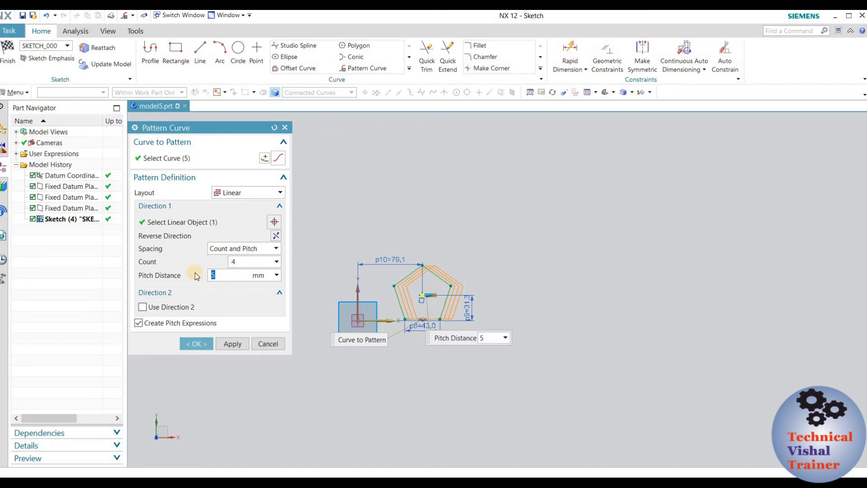
left_click_drag(428, 295, 555, 294)
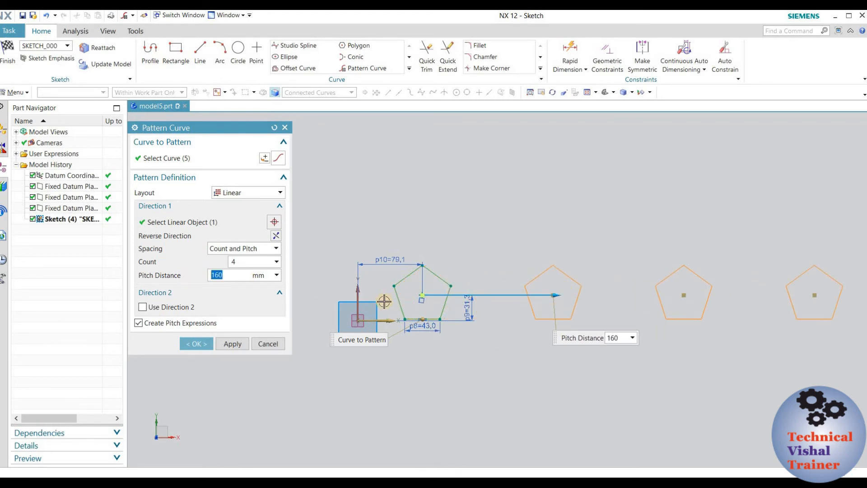
scroll(384, 301, "down", 1)
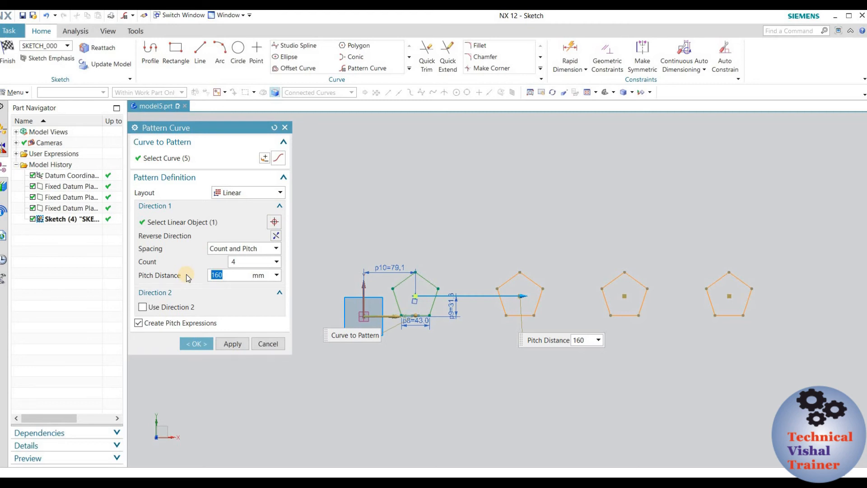
type("140")
key("Return")
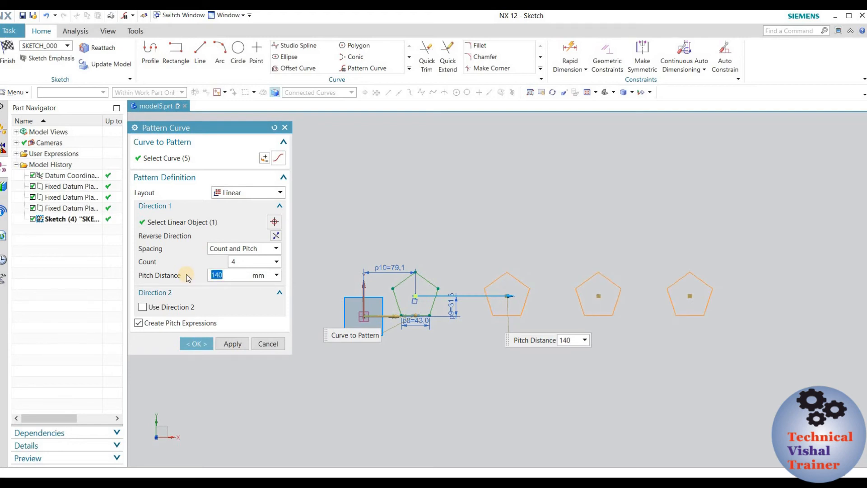
- Set the Direction 1 count of the pentagon's linear pattern to 5
left_click_drag(245, 261, 215, 259)
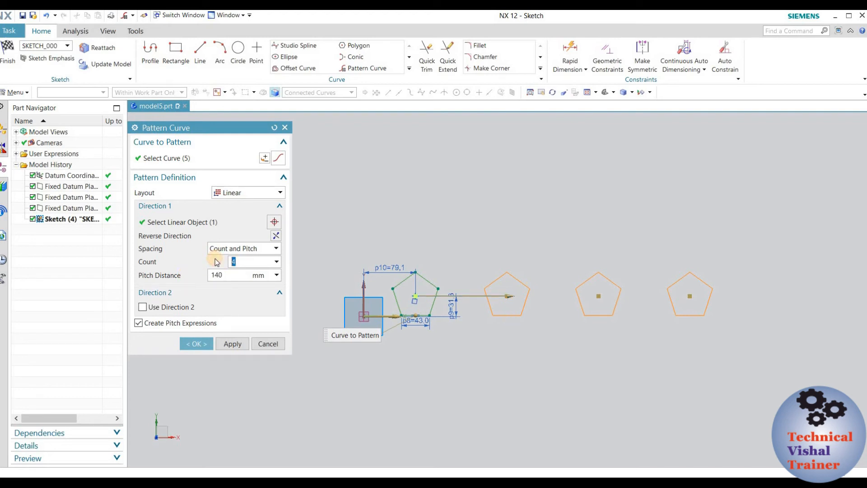
type("5")
key("Return")
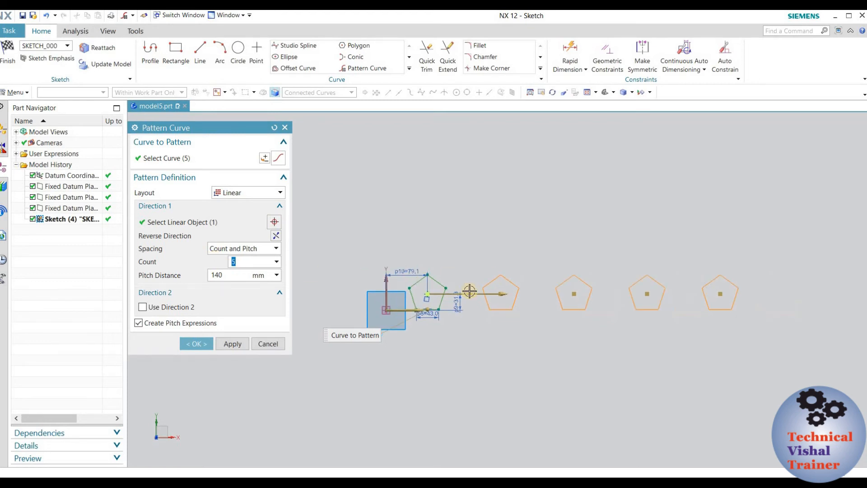
- Switch the Direction 1 spacing to Count and Span, trying a span distance of 400 mm and finally 500 mm
scroll(468, 291, "down", 2)
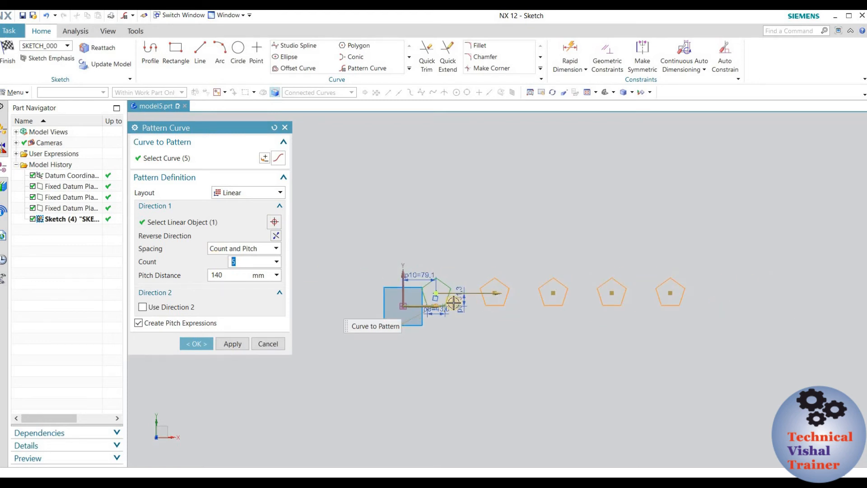
scroll(453, 307, "up", 2)
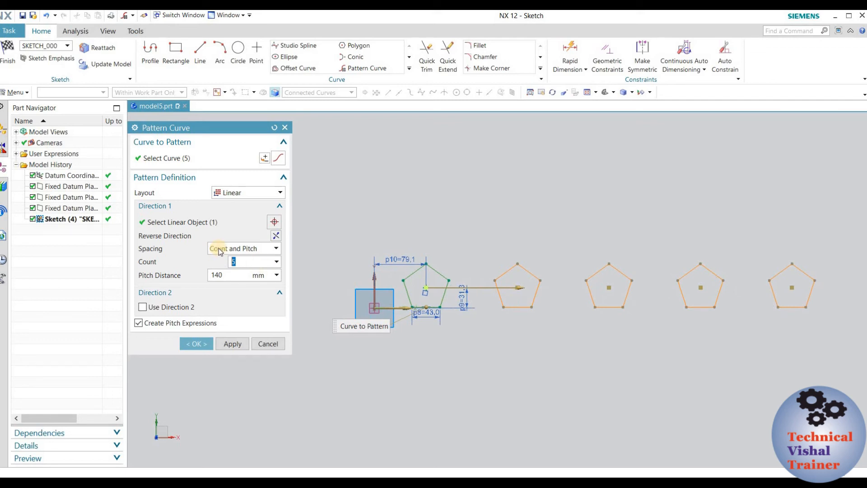
left_click(235, 248)
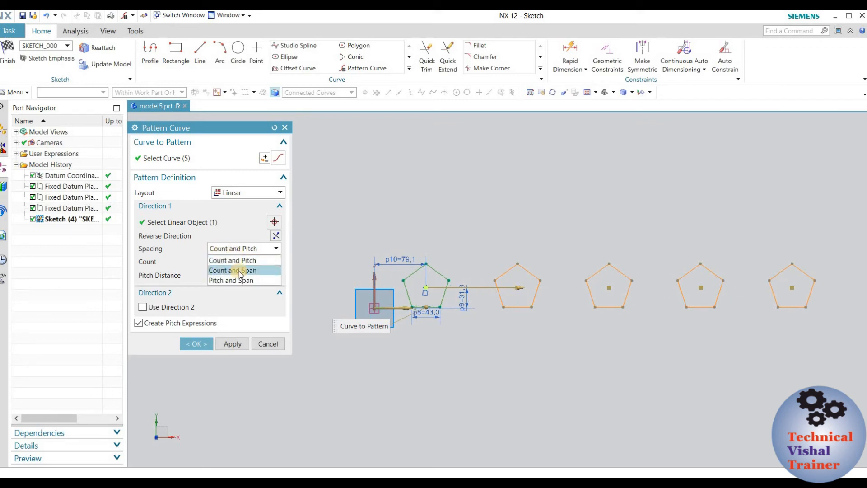
left_click(240, 271)
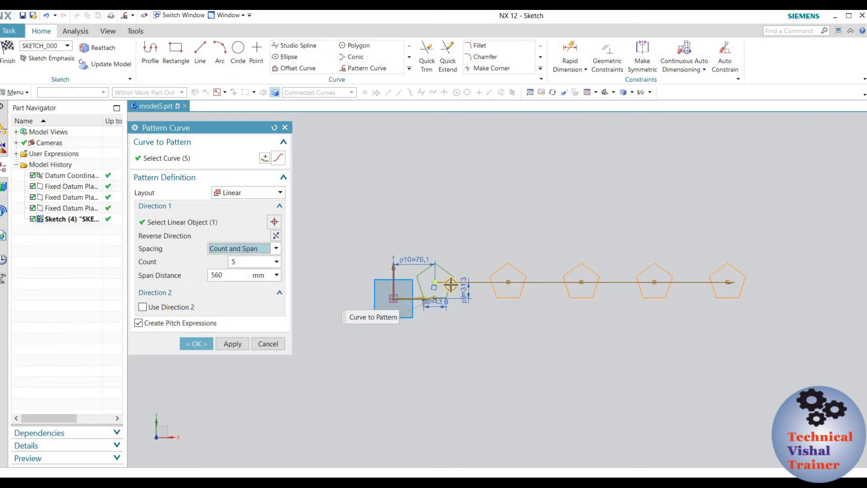
left_click(210, 277)
left_click(166, 276)
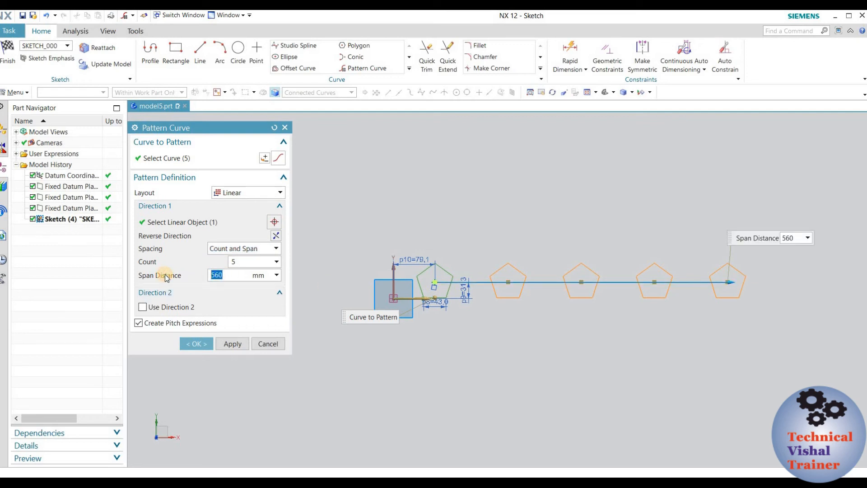
type("400")
key("Return")
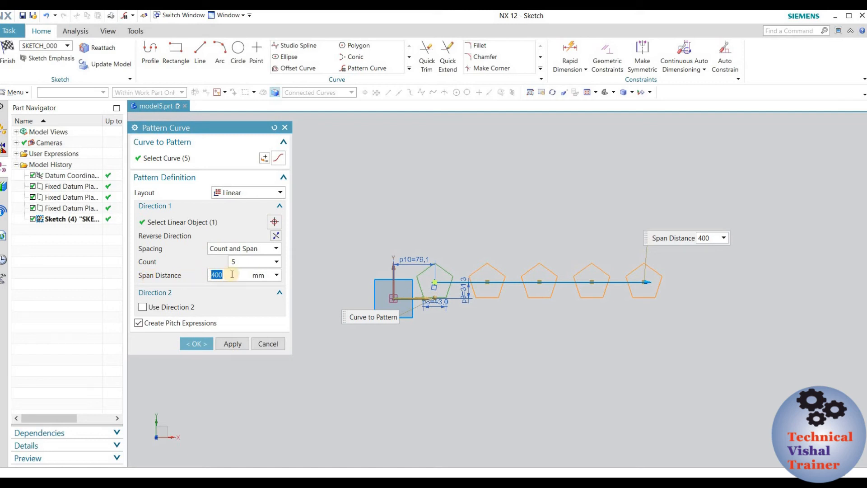
type("500")
key("Return")
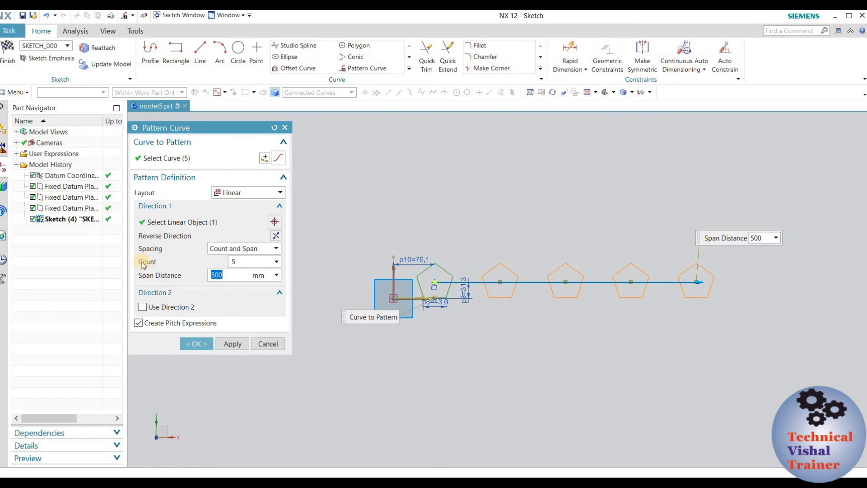
- Switch the Direction 1 spacing to Pitch and Span and set the span distance to 400 mm
left_click(232, 248)
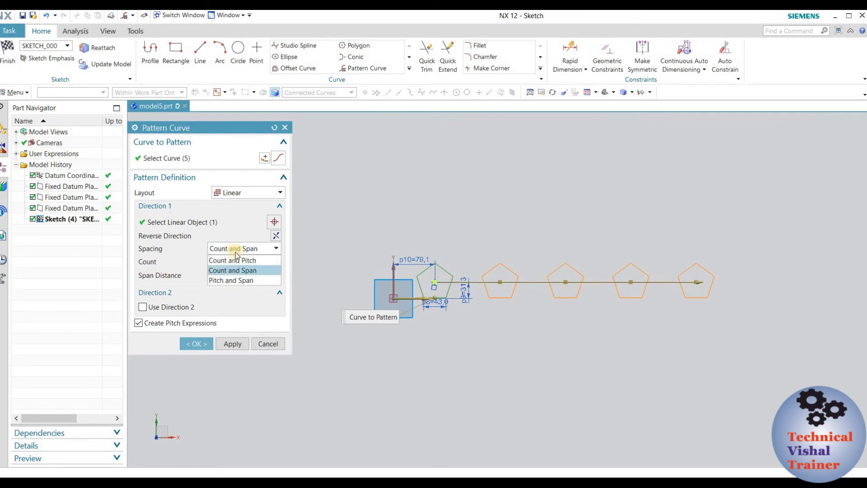
left_click(237, 279)
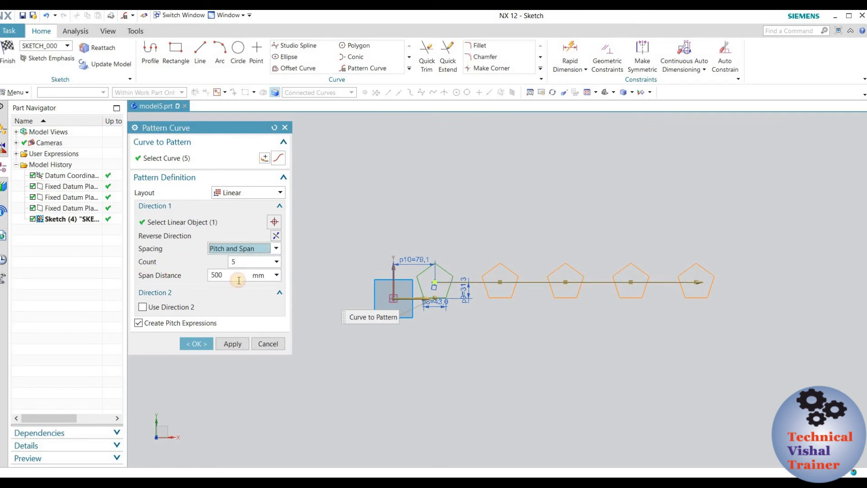
left_click(234, 248)
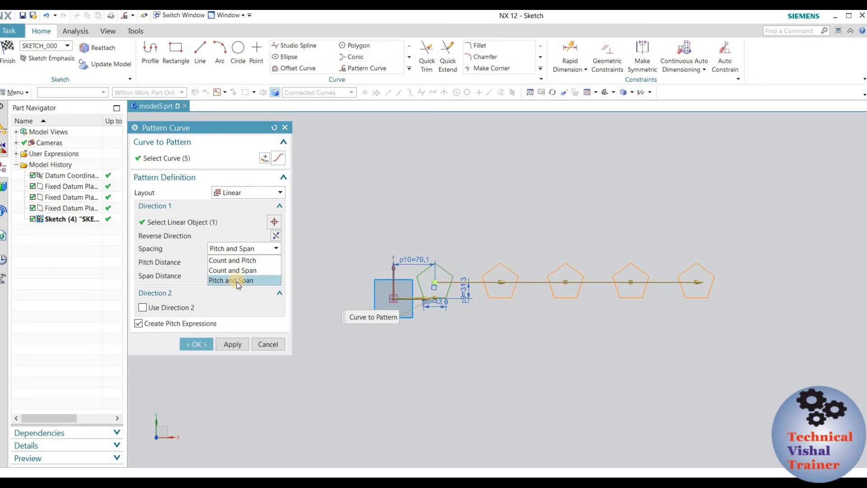
left_click(236, 280)
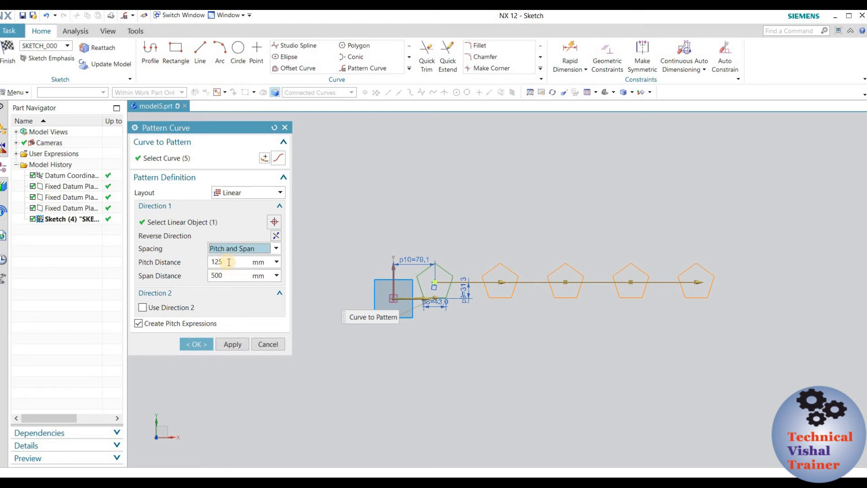
left_click(229, 262)
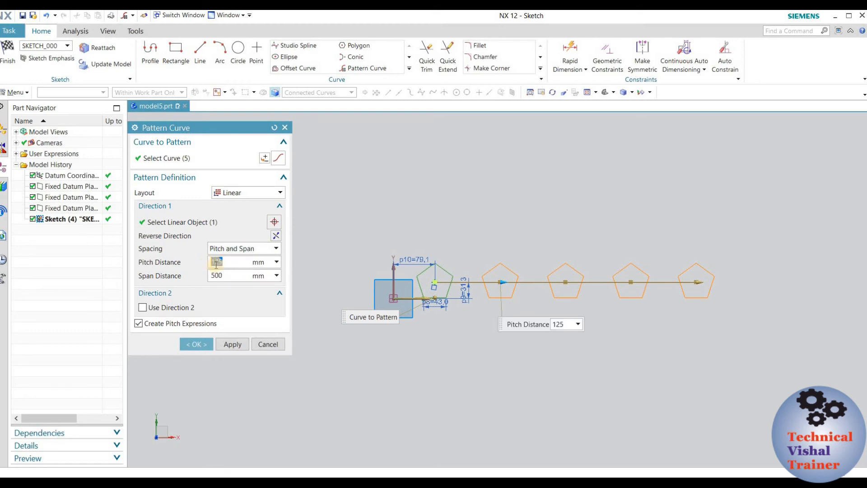
left_click(232, 273)
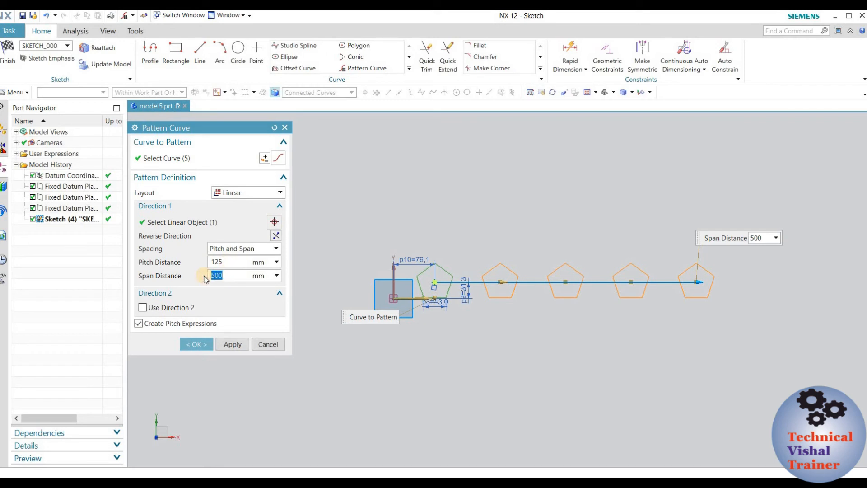
key("BackSpace")
type("400")
key("Return")
- Set the Direction 1 pitch distance of the pentagon pattern to 80 mm
left_click(219, 262)
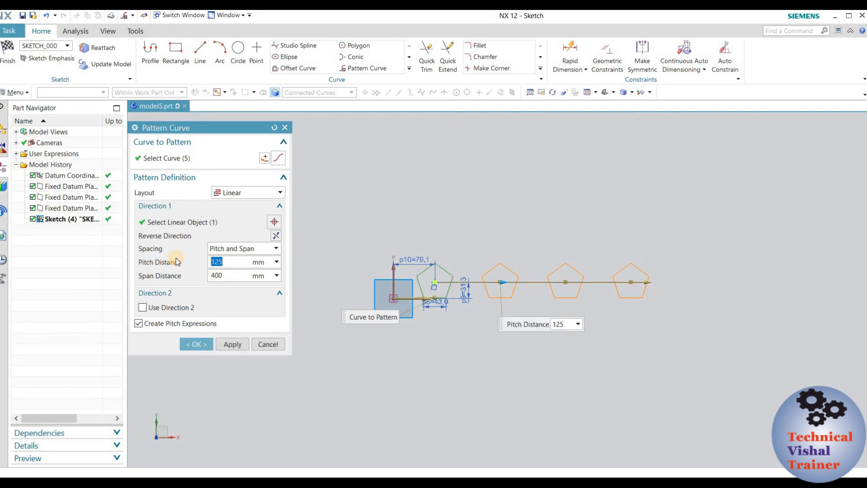
type("80")
key("Return")
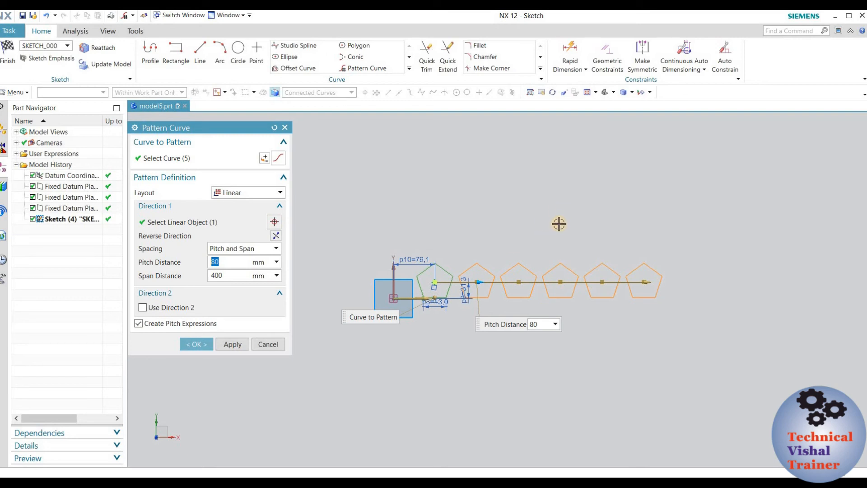
- Return the Direction 1 spacing to Count and Pitch and set its pitch distance to 100 mm
left_click(228, 248)
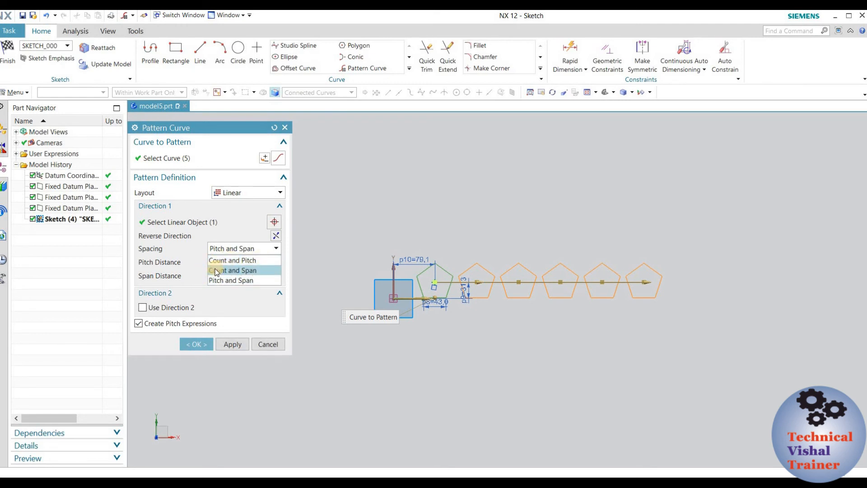
left_click(245, 260)
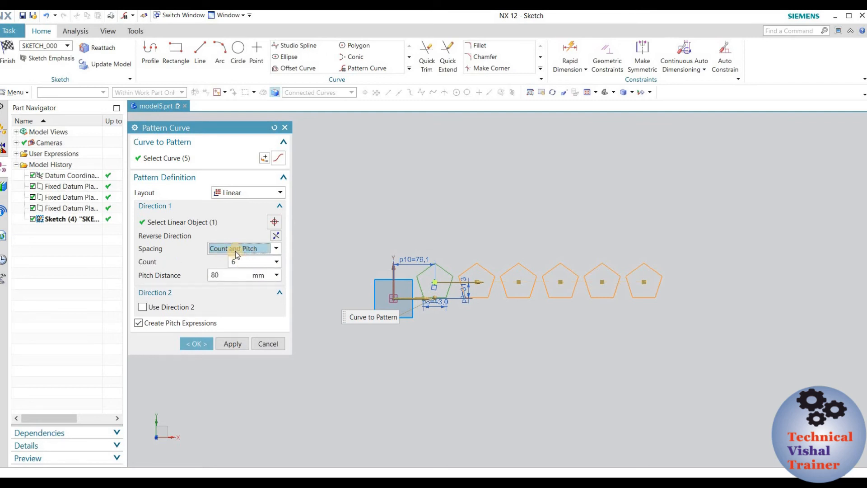
double_click(214, 274)
type("100")
key("Return")
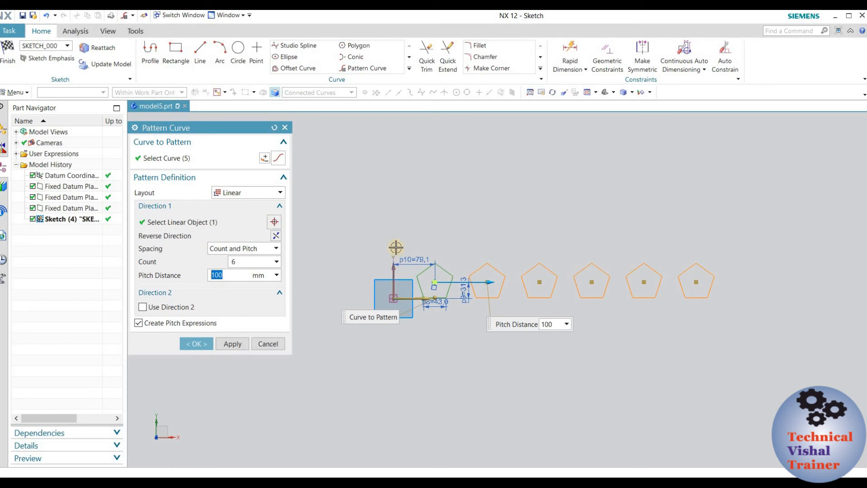
- Enable Direction 2 along the sketch's vertical axis and stretch its pitch distance to 120 mm
left_click(164, 307)
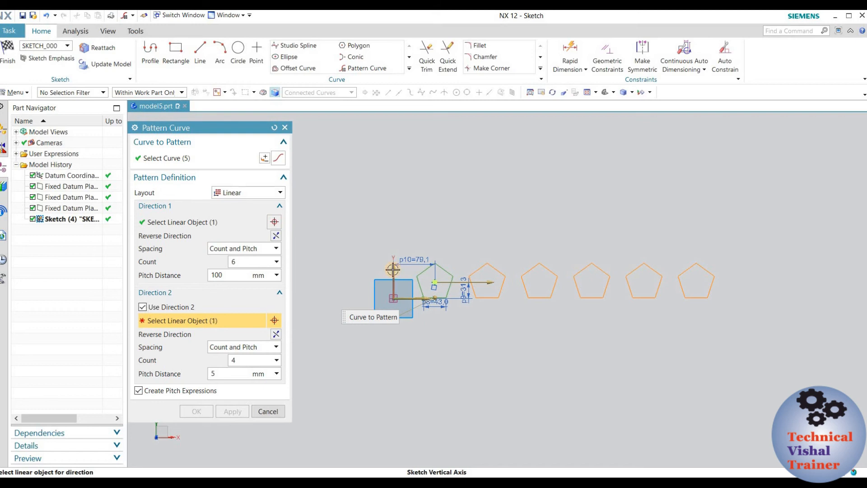
left_click(393, 269)
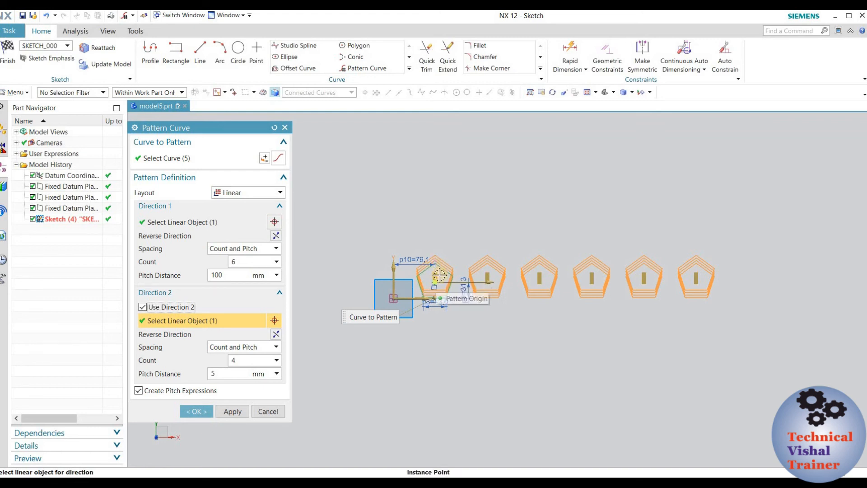
left_click_drag(435, 278, 435, 251)
scroll(434, 297, "down", 2)
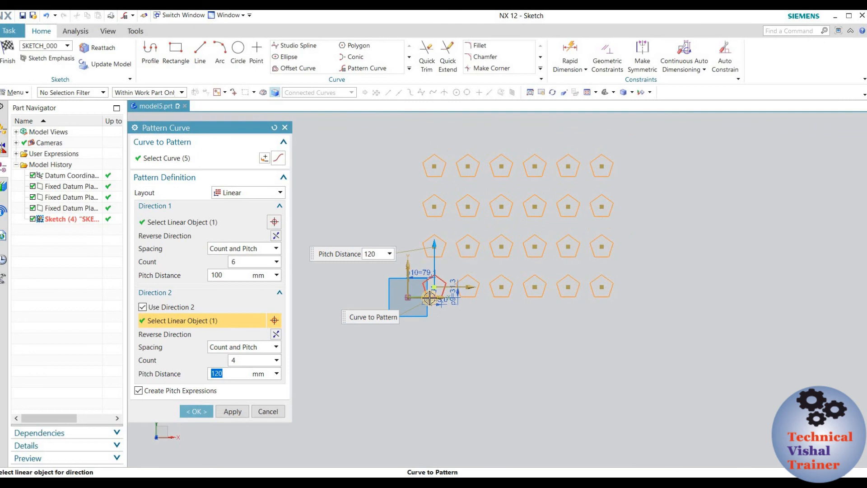
scroll(508, 226, "up", 2)
scroll(418, 273, "down", 2)
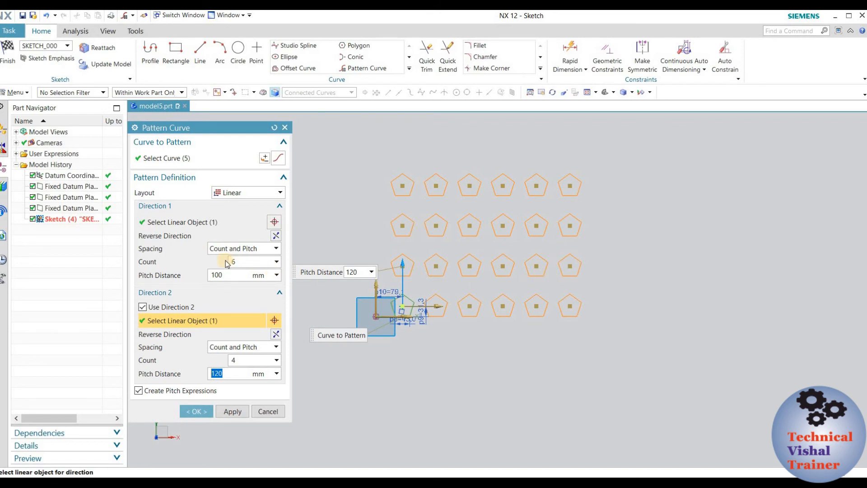
- Switch the Direction 2 spacing to Count and Span with a span distance of 400 mm
left_click(248, 346)
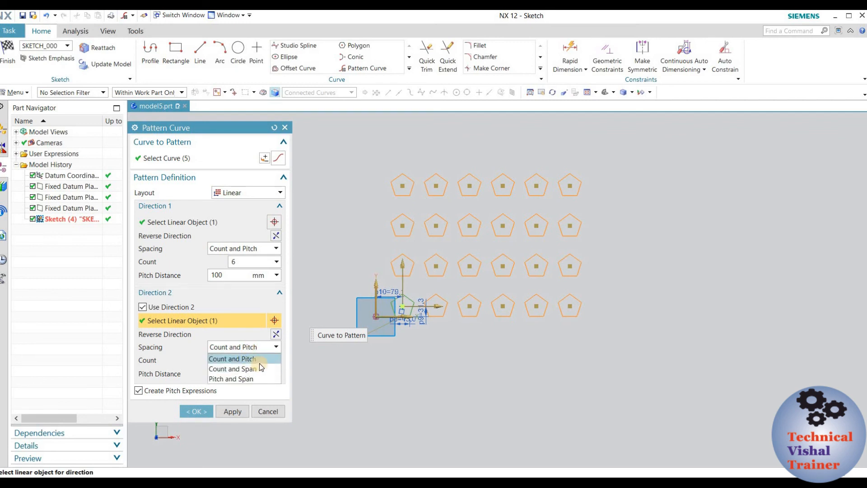
left_click(237, 369)
left_click(208, 373)
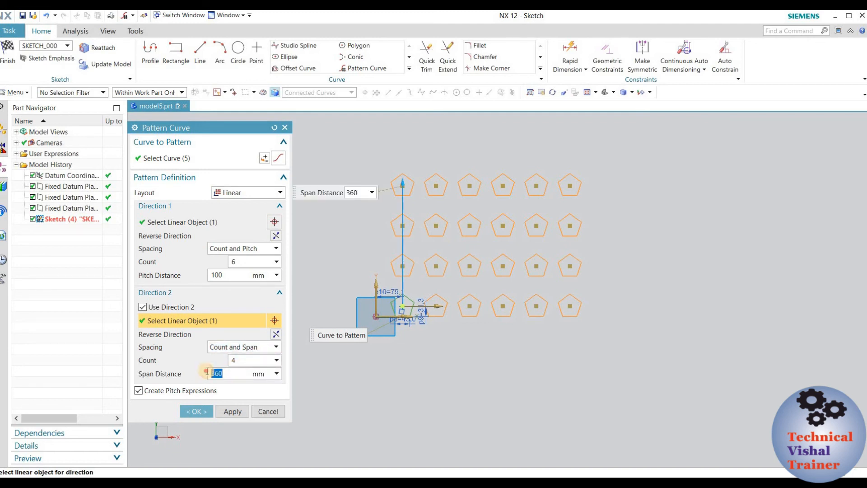
type("400")
key("Return")
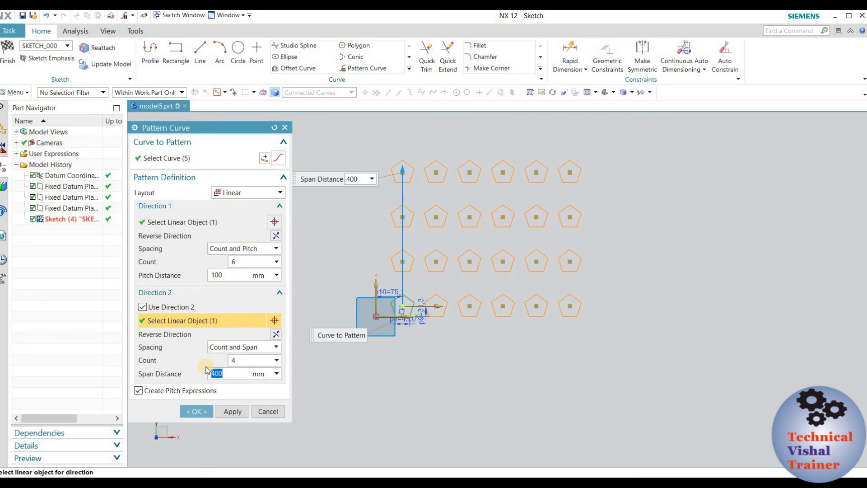
- Return the Direction 2 spacing to Count and Pitch and set its pitch distance to 200 mm
left_click(241, 348)
left_click(245, 359)
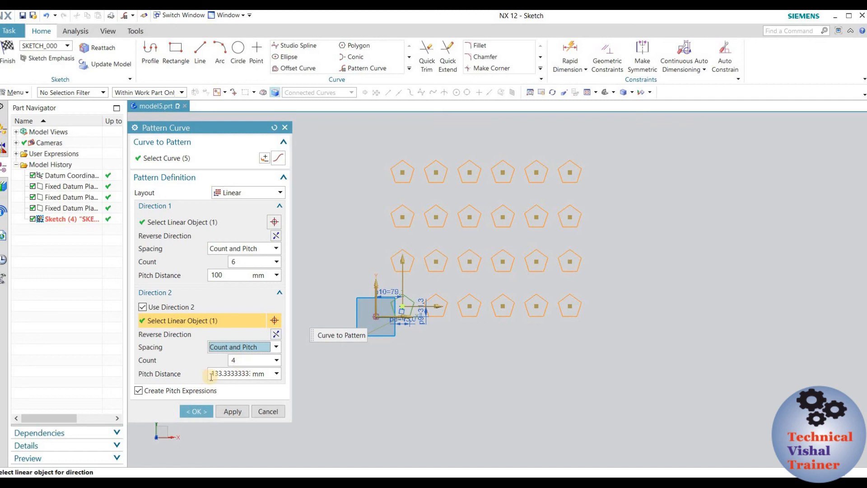
left_click_drag(212, 373, 268, 373)
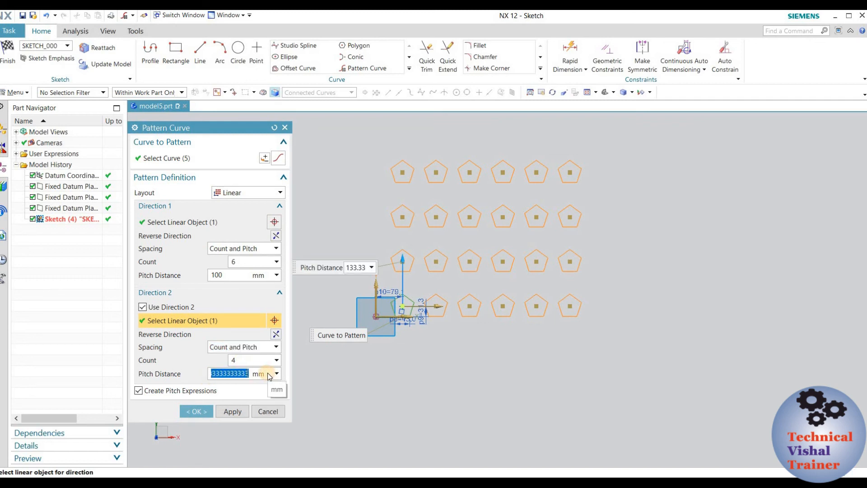
type("200")
key("Return")
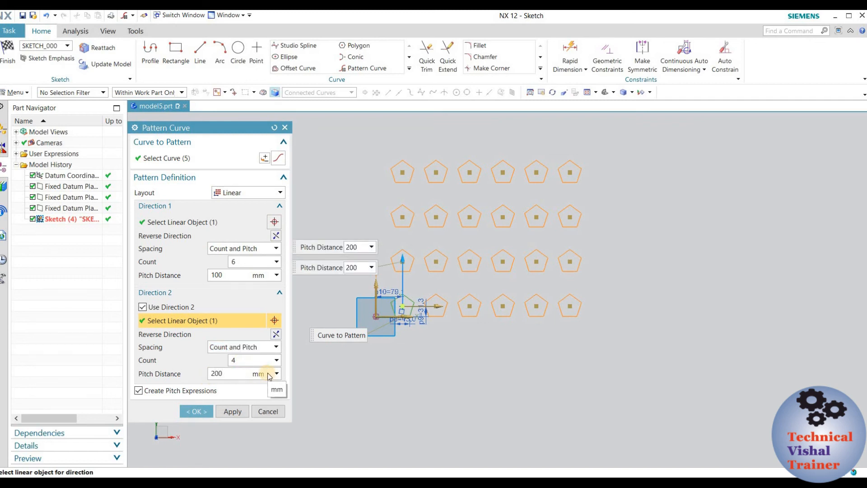
scroll(456, 343, "down", 2)
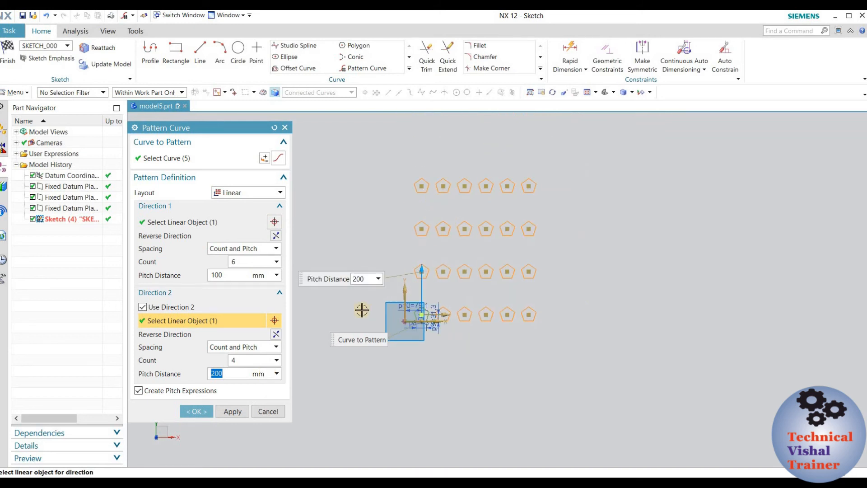
- Keep Count and Pitch as the Direction 2 spacing and create the two-direction linear pattern of the pentagon
left_click(218, 350)
left_click(233, 358)
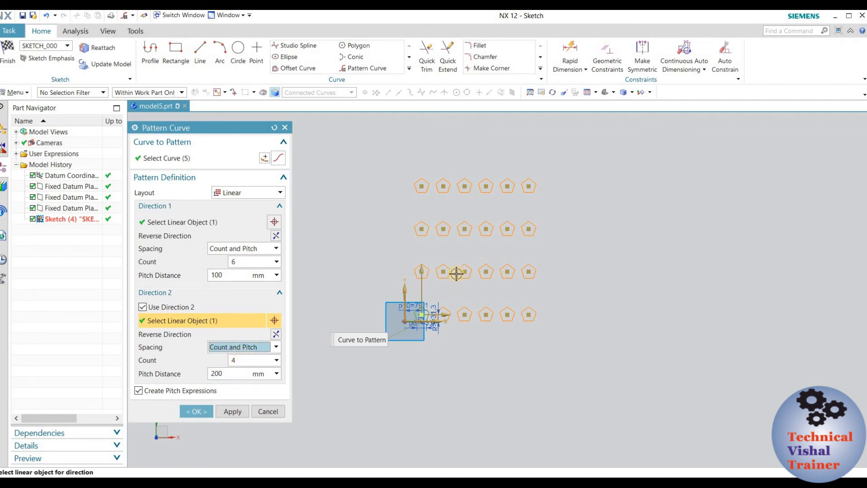
scroll(456, 270, "up", 3)
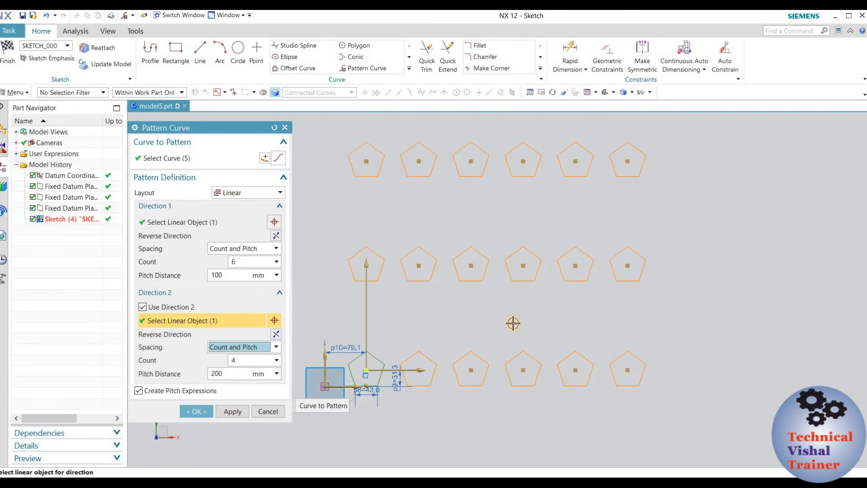
left_click(196, 412)
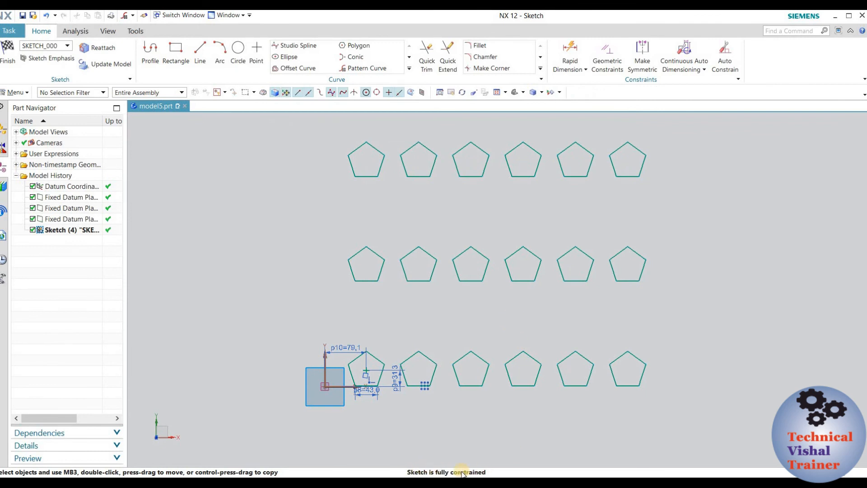
scroll(441, 453, "down", 2)
scroll(452, 386, "up", 3)
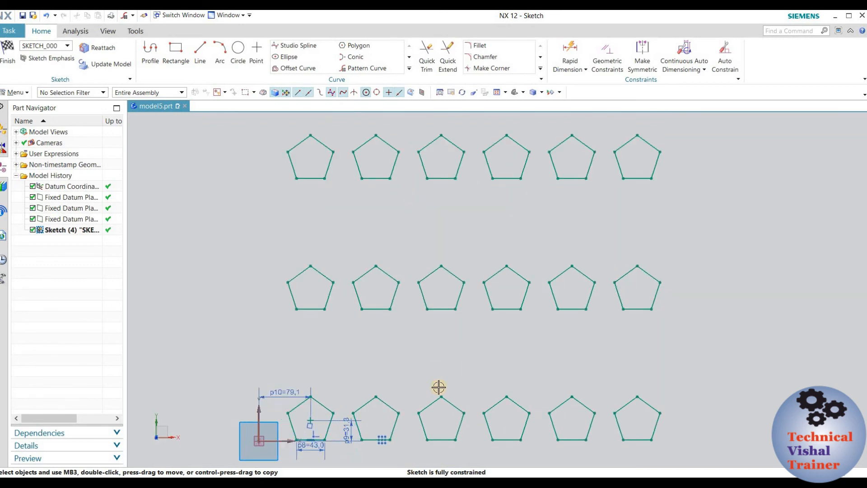
scroll(440, 387, "down", 2)
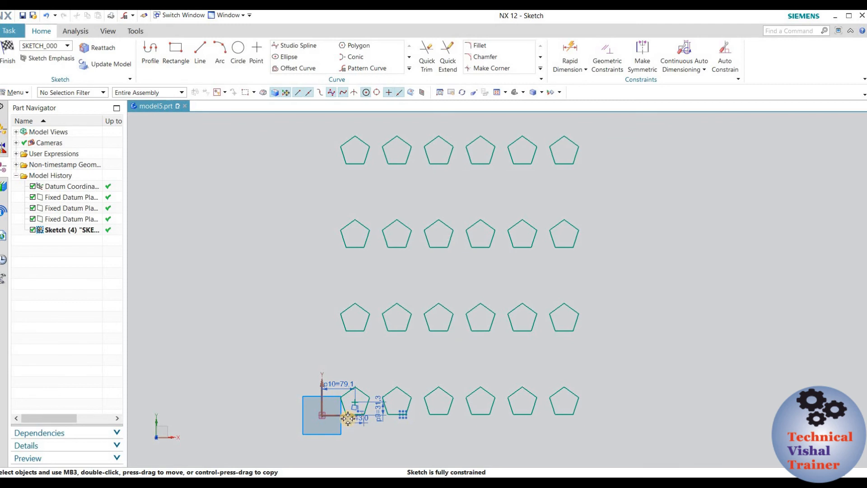
scroll(348, 418, "up", 5)
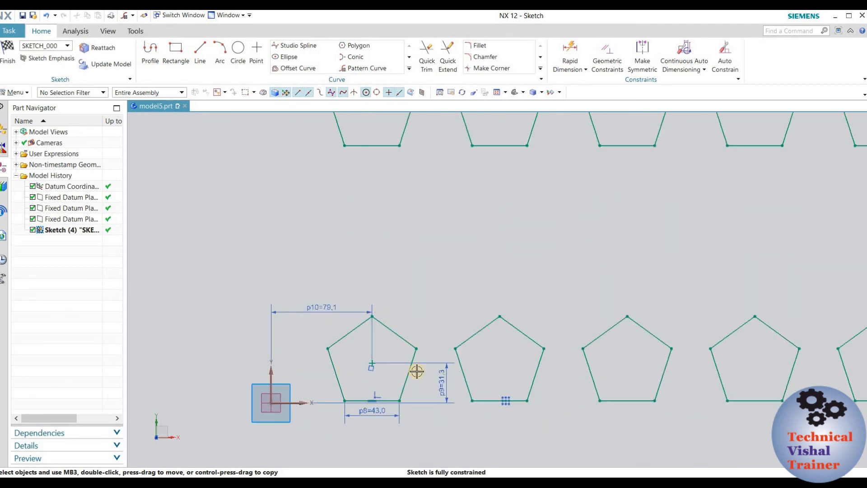
left_click_drag(315, 281, 432, 393)
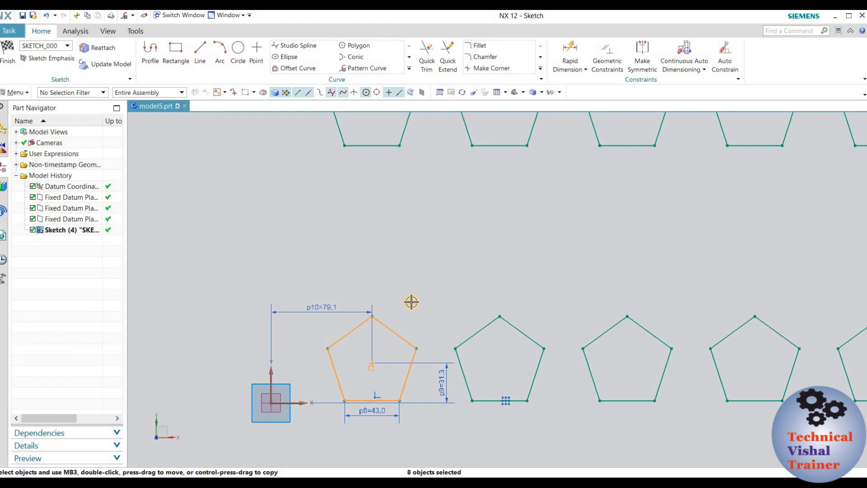
scroll(374, 355, "down", 6)
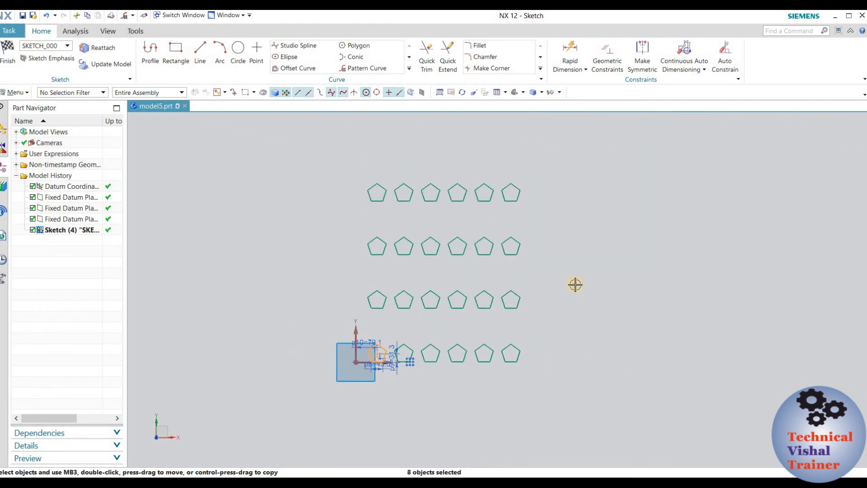
key("Escape")
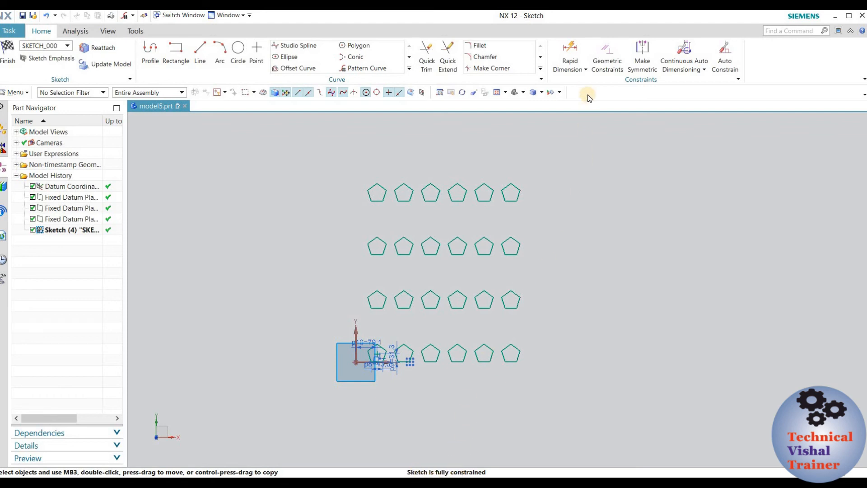
left_click(564, 67)
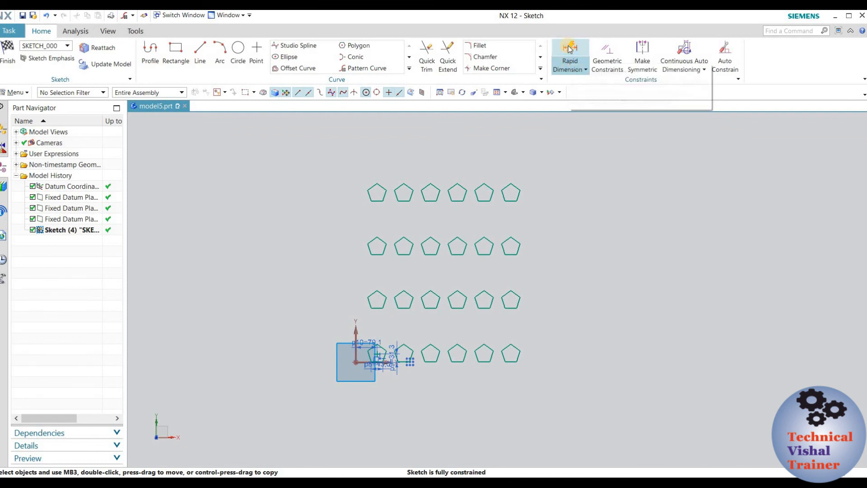
left_click(540, 308)
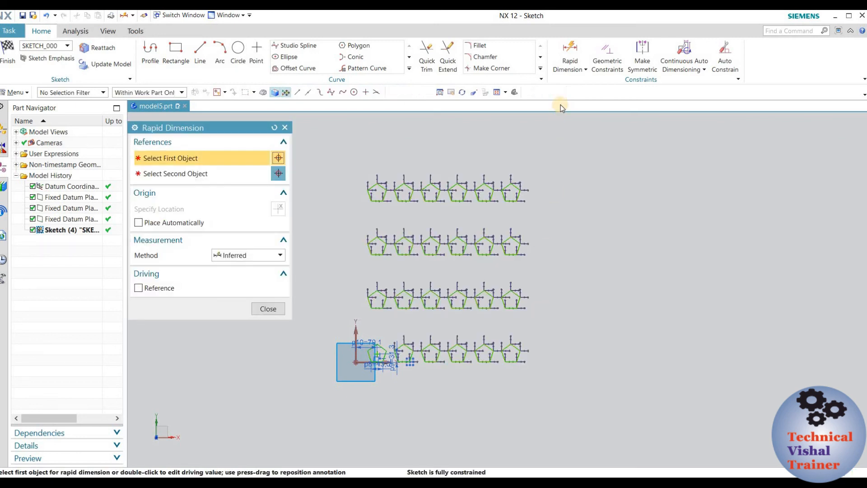
left_click(267, 308)
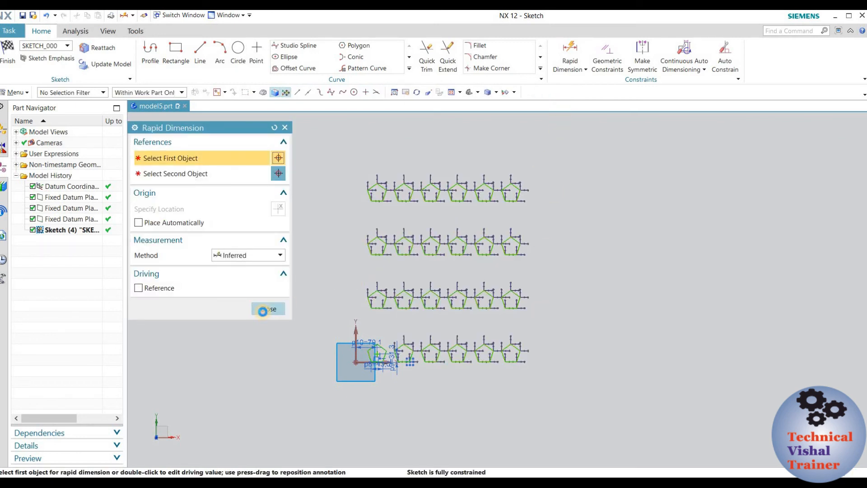
- Examine the pentagon grid and the rectangular pattern constraint symbol on the second pentagon of the bottom row
scroll(478, 356, "up", 3)
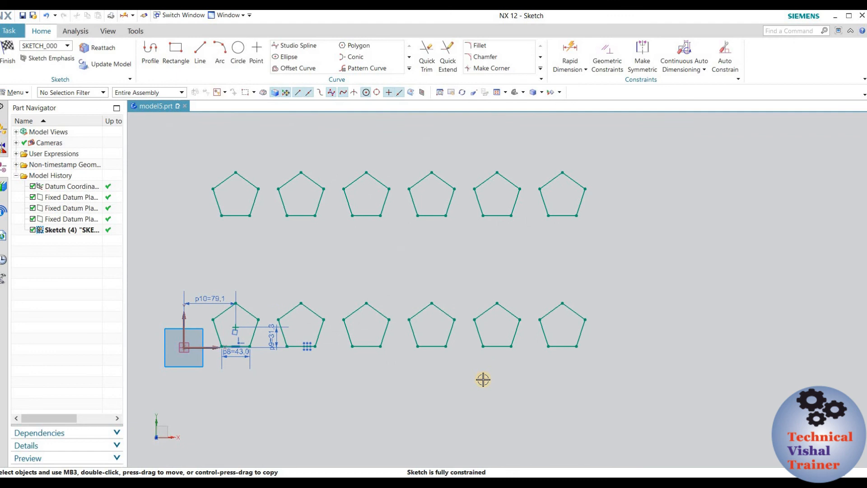
scroll(482, 379, "up", 2)
scroll(449, 460, "down", 2)
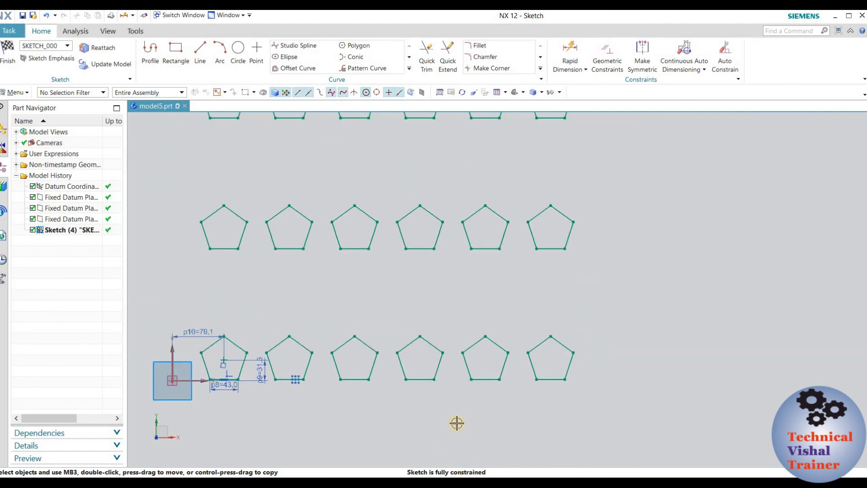
scroll(456, 422, "down", 1)
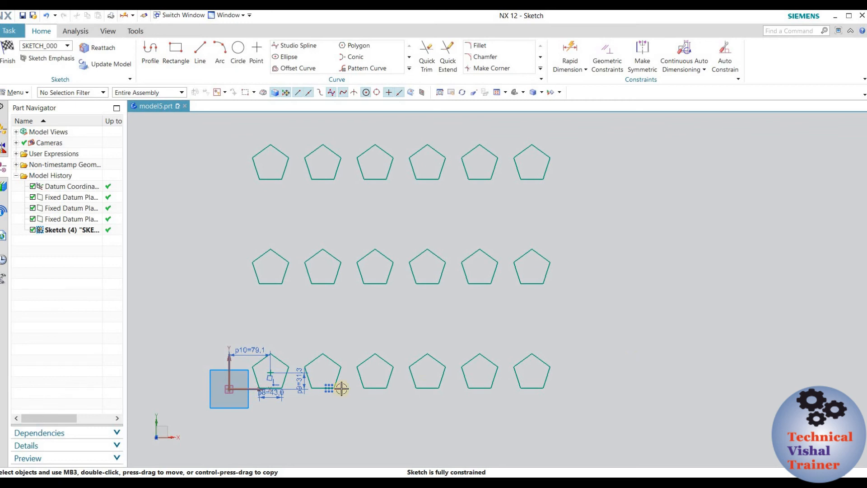
scroll(339, 389, "down", 5)
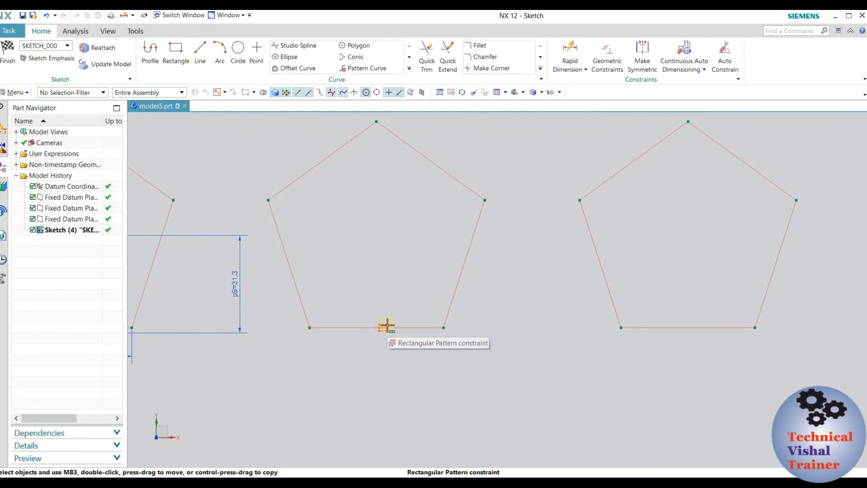
scroll(389, 331, "up", 2)
scroll(389, 357, "up", 4)
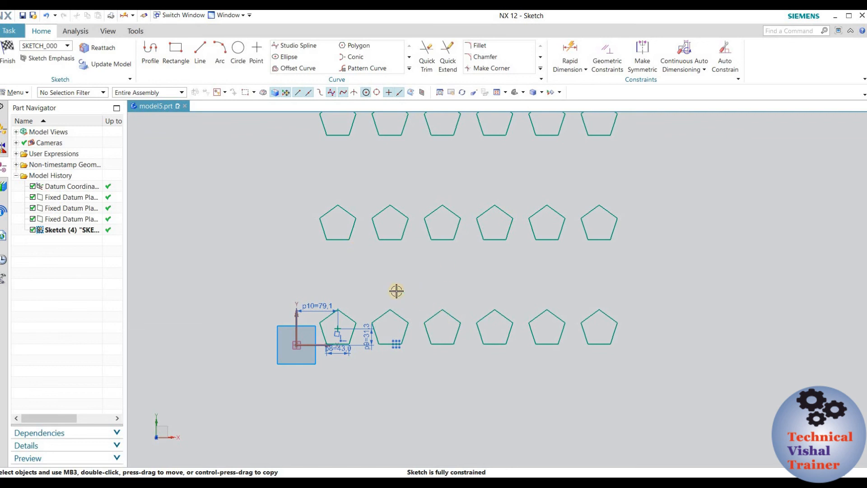
- Open the pentagon pattern for editing from its rectangular pattern constraint, accepting the optimal large-sketch settings
scroll(399, 358, "down", 5)
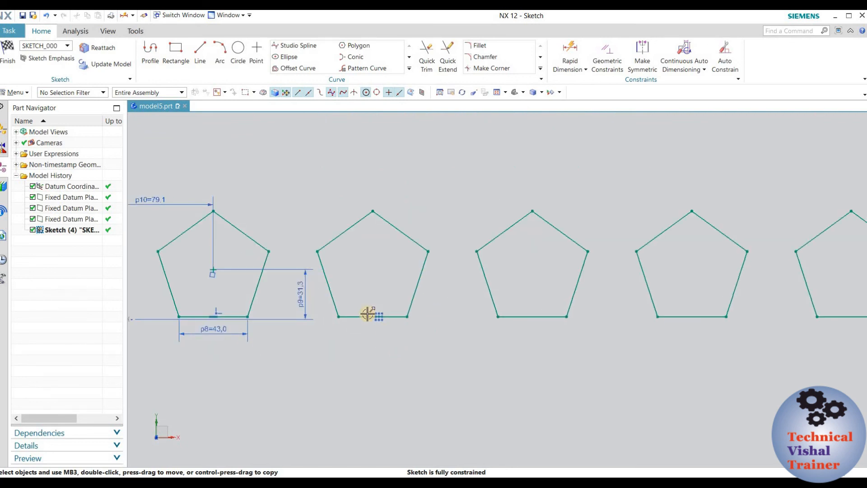
scroll(375, 313, "down", 3)
double_click(387, 313)
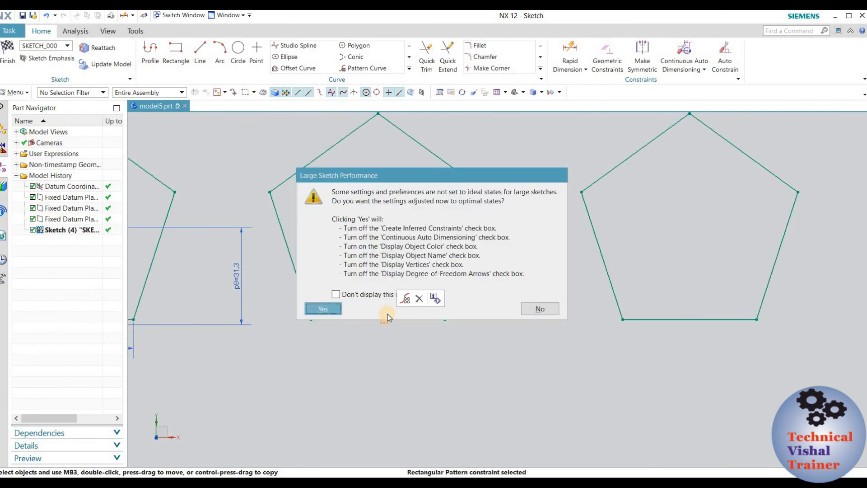
left_click(321, 308)
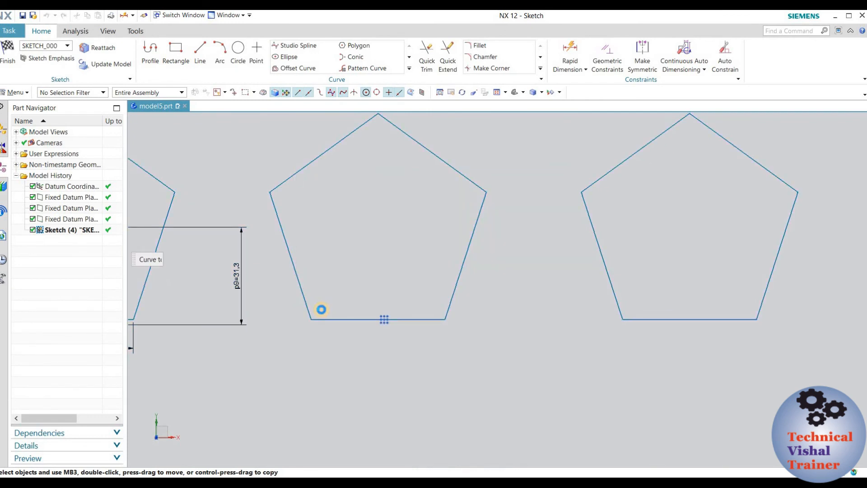
scroll(451, 343, "up", 2)
scroll(452, 346, "up", 6)
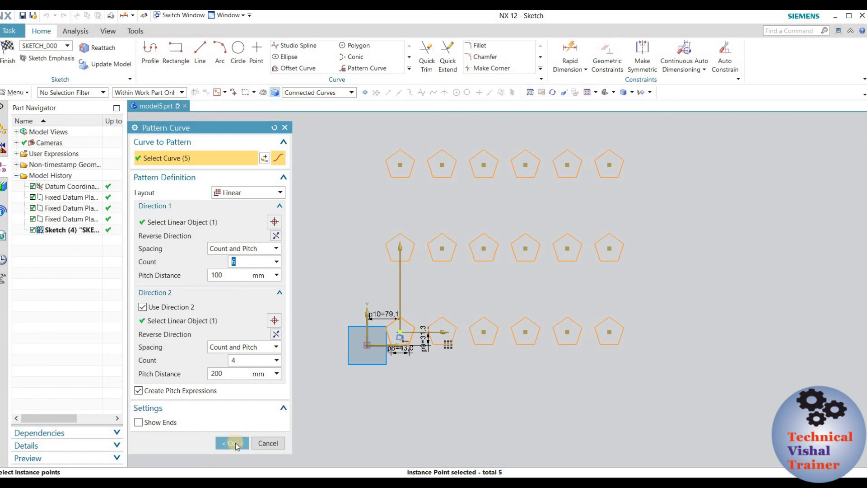
- Turn off Create Pitch Expressions for the pentagon pattern and finish editing it
left_click(189, 391)
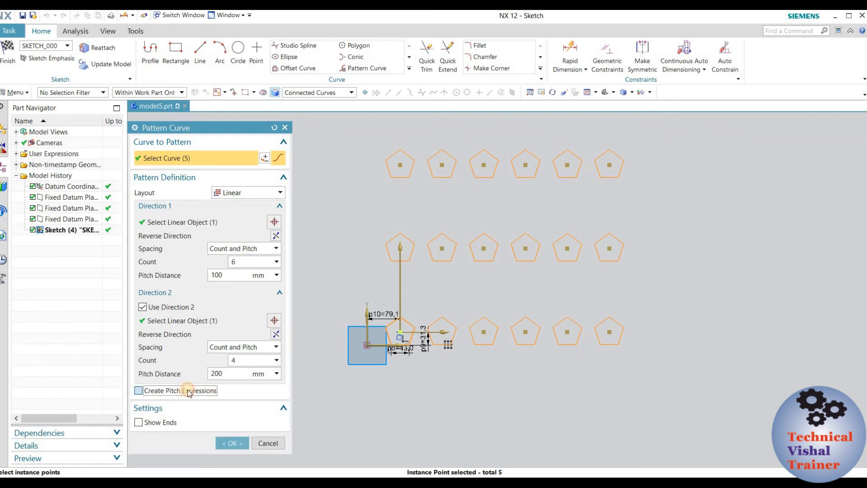
left_click(229, 365)
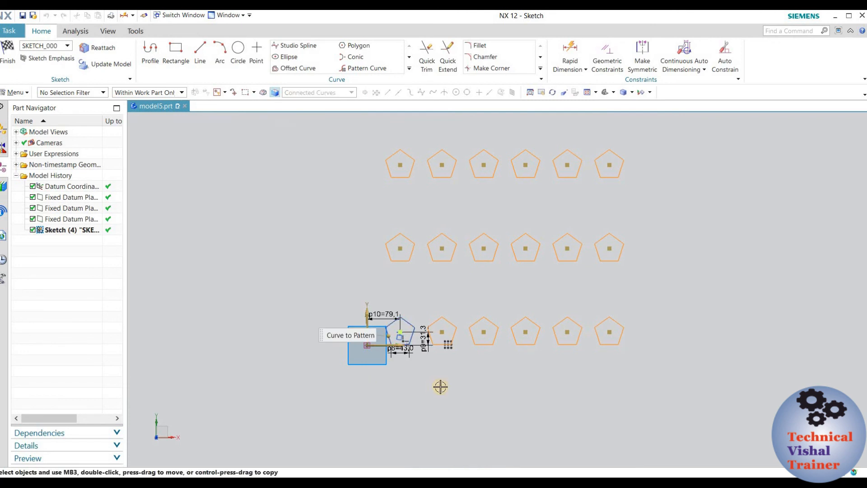
scroll(519, 393, "up", 3)
scroll(520, 397, "down", 4)
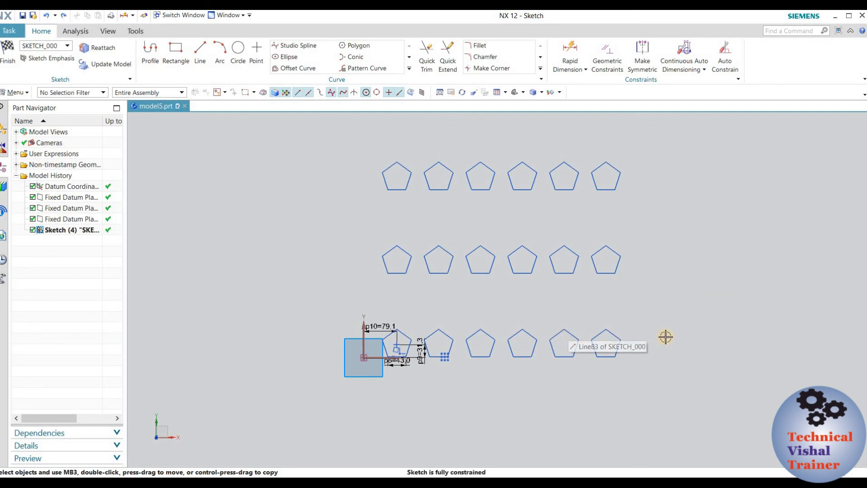
- Undo the pentagon pattern and delete the remaining pentagon together with its dimensions
key("ctrl+z")
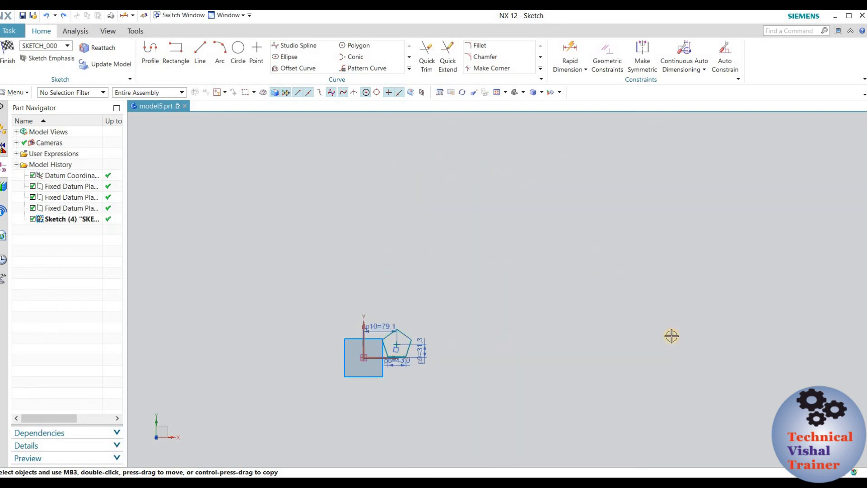
scroll(400, 348, "up", 5)
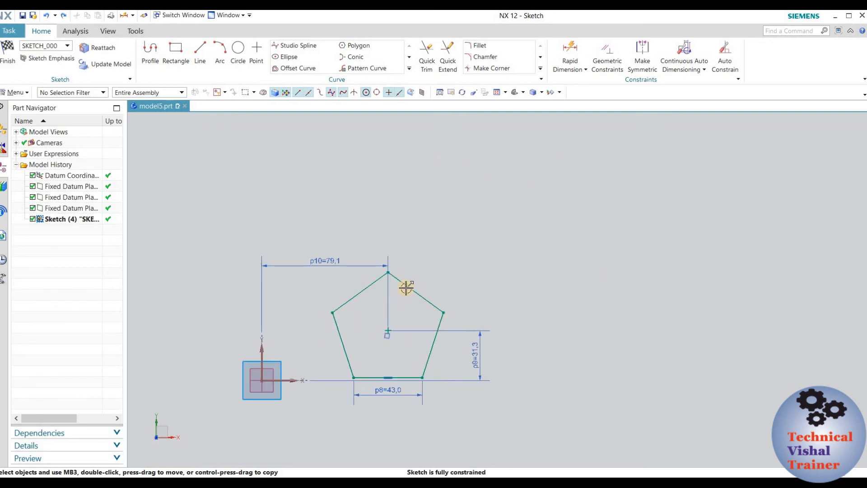
scroll(406, 287, "down", 2)
mouse_move(323, 251)
left_mouse_down()
mouse_move(437, 324)
mouse_move(491, 388)
left_mouse_up()
key("Delete")
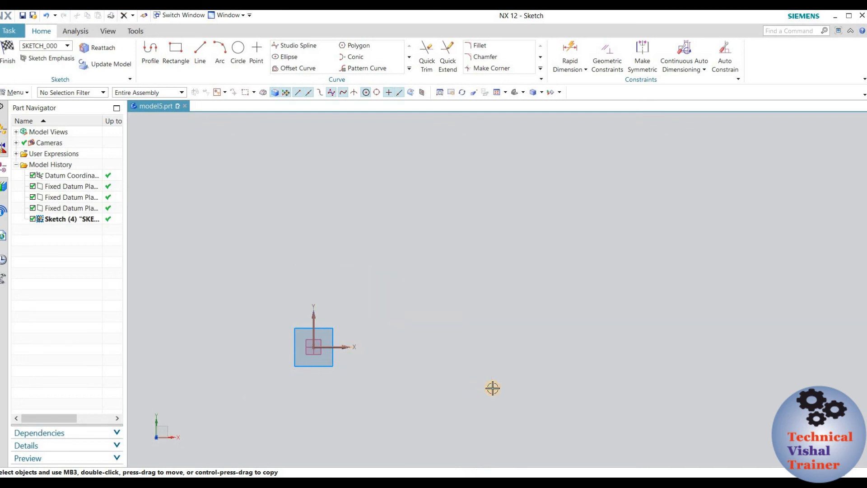
- Sketch a rectangle about 50 mm wide and 30 mm high in the first quadrant near the origin
left_click(175, 53)
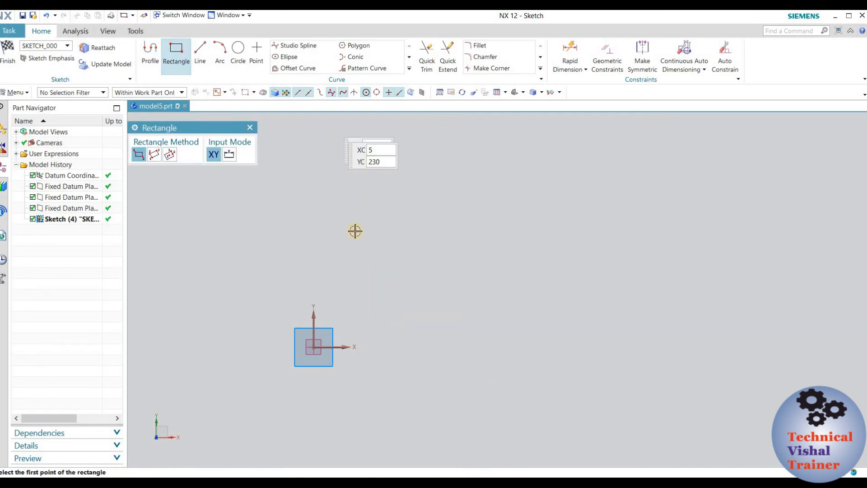
left_click(355, 326)
left_click(406, 295)
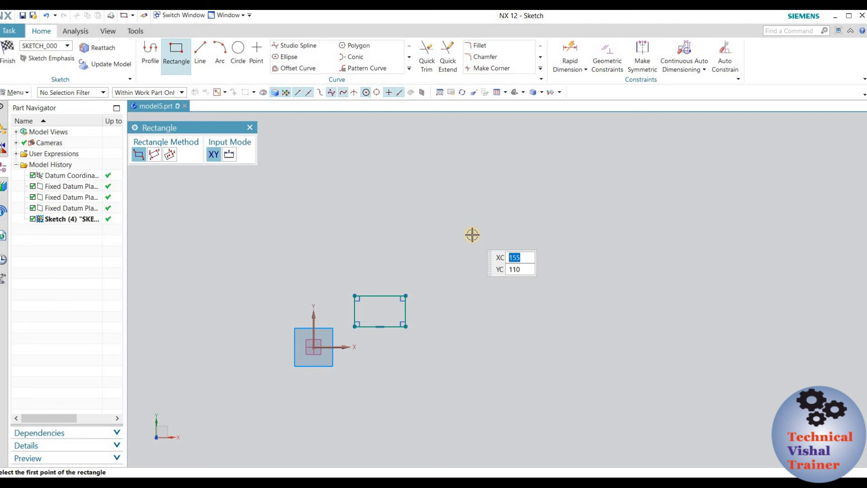
key("Escape")
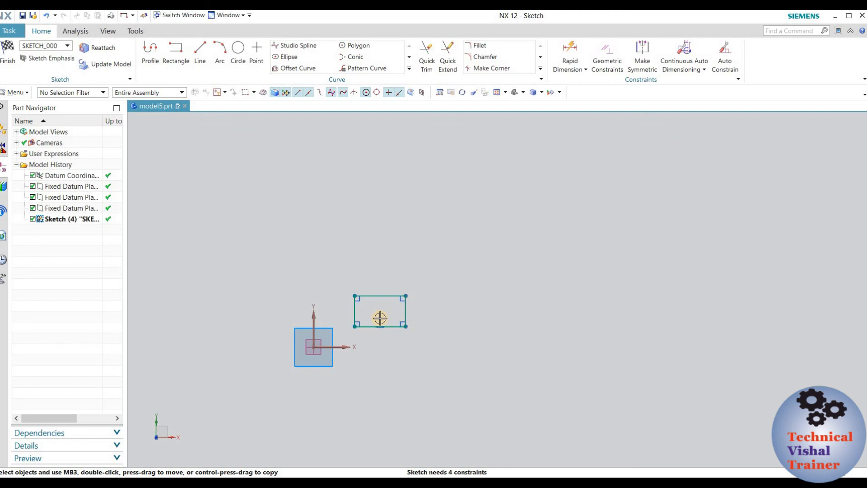
- Dimension the rectangle's width along its top edge and its height along its right edge with Rapid Dimension
left_click(569, 53)
left_click(379, 294)
left_click(378, 269)
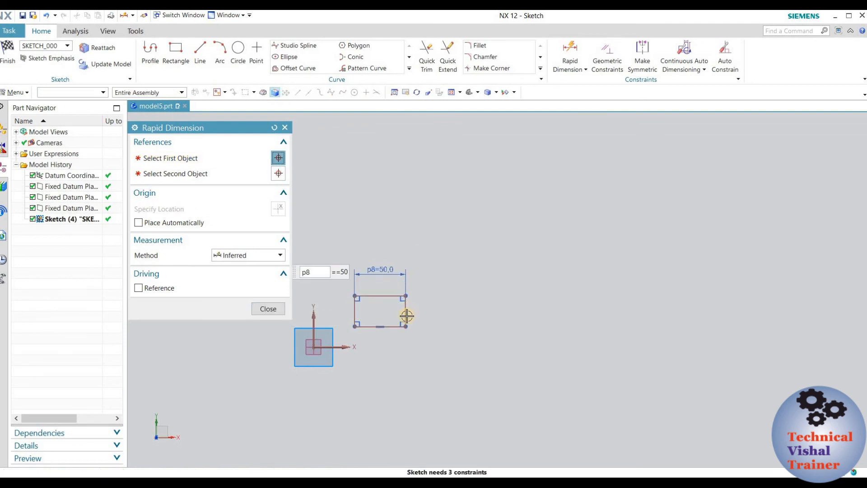
left_click(407, 310)
left_click(434, 311)
- Dimension the rectangle's bottom edge from the horizontal axis and its left edge from the vertical axis
left_click(362, 332)
left_click(313, 356)
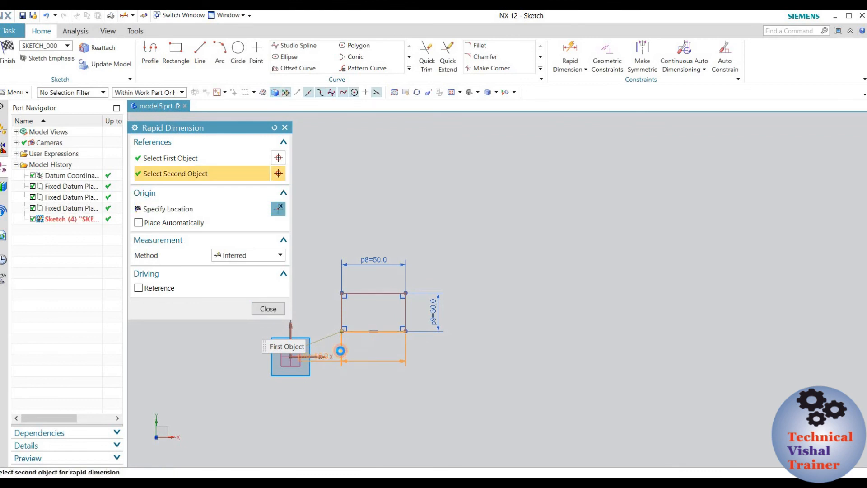
left_click(370, 344)
left_click(341, 305)
left_click(290, 329)
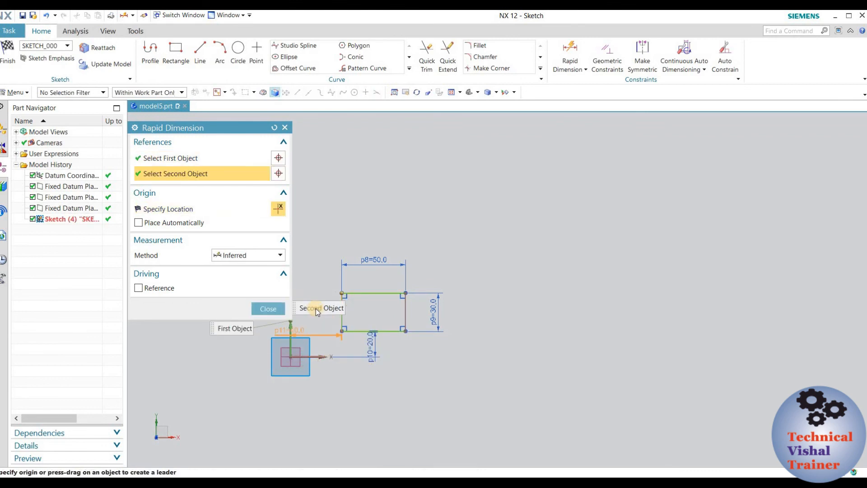
left_click(316, 324)
left_click(264, 310)
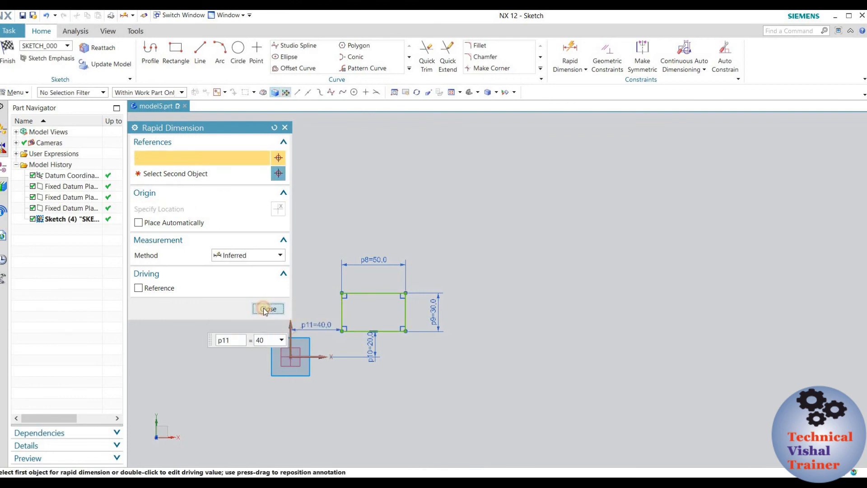
scroll(348, 336, "up", 3)
scroll(352, 334, "down", 3)
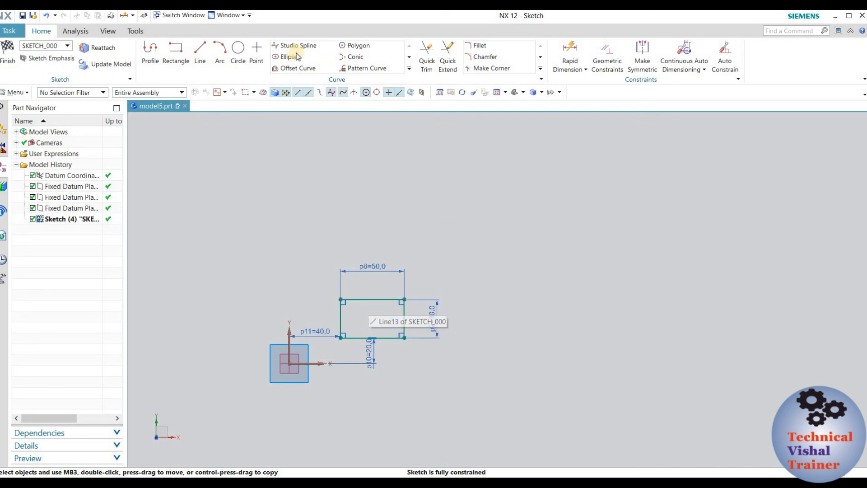
- Start a Pattern Curve of the rectangle's four lines with Linear layout and Direction 1 along the sketch's horizontal axis
left_click(350, 68)
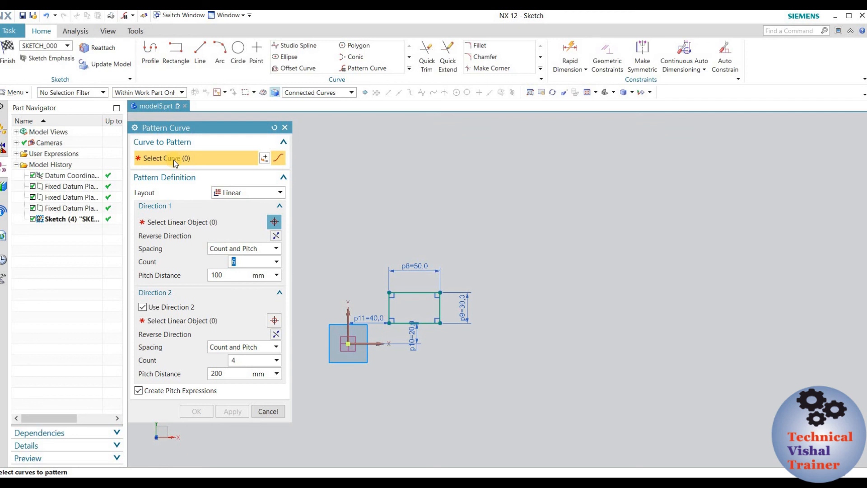
left_click(454, 317)
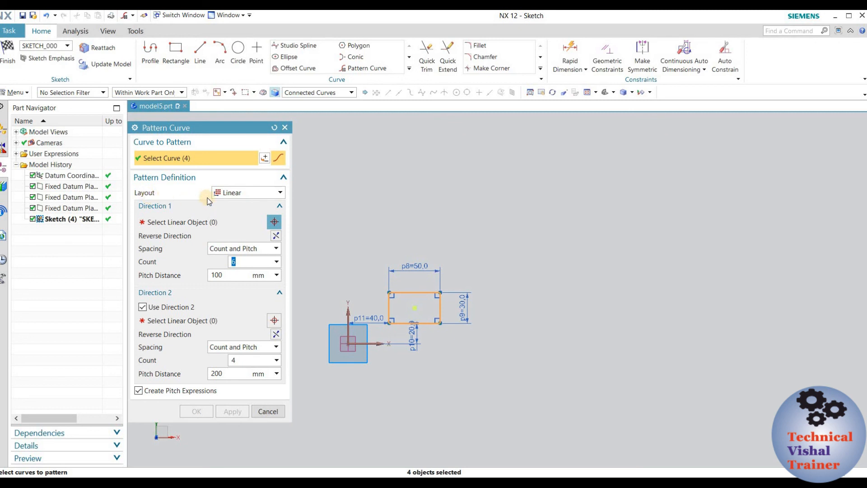
left_click(238, 196)
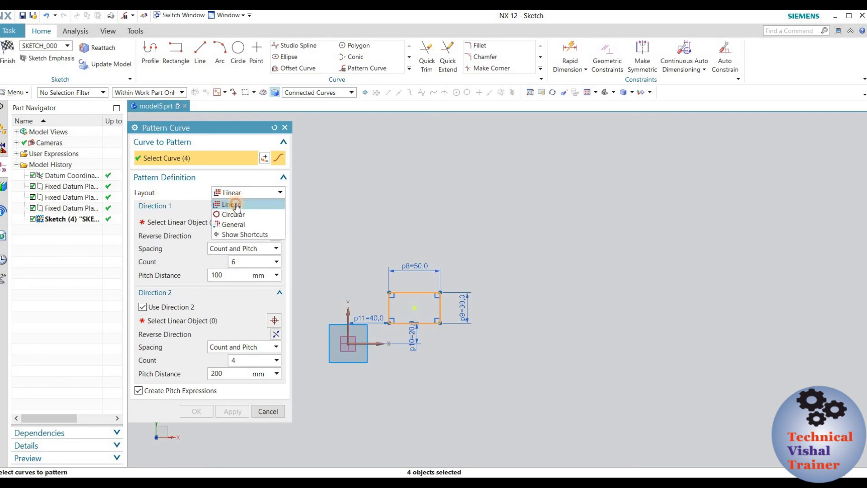
left_click(237, 201)
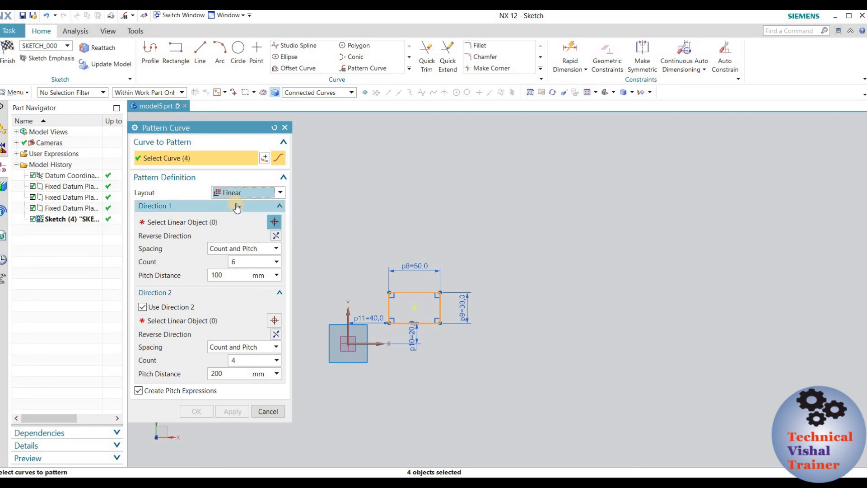
left_click(156, 223)
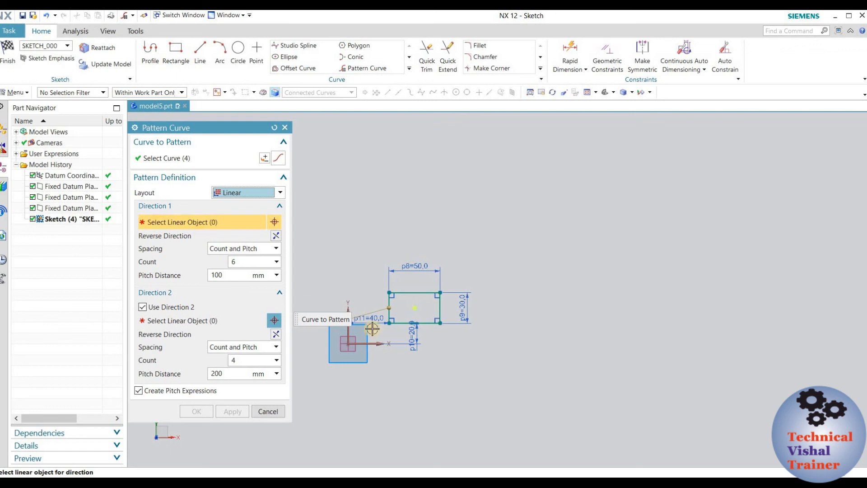
left_click(376, 343)
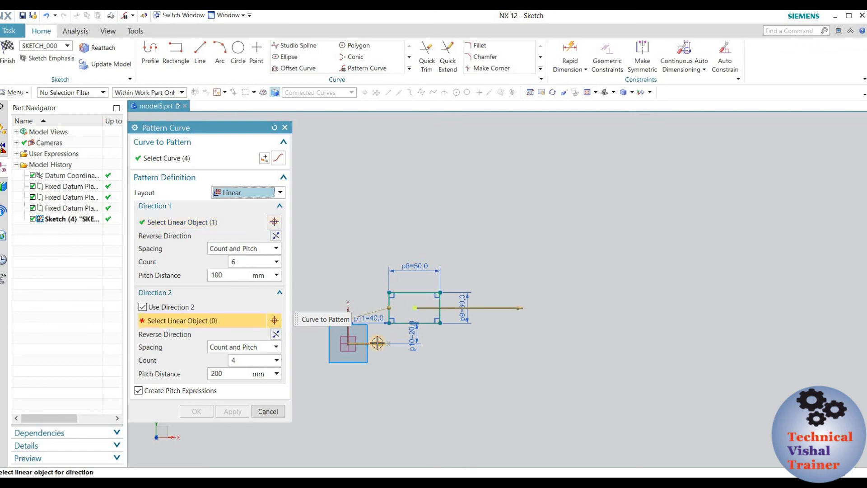
- Enable Direction 2 of the curve pattern along the sketch's vertical axis with a pitch distance of 95 mm
left_click(143, 307)
scroll(399, 318, "down", 2)
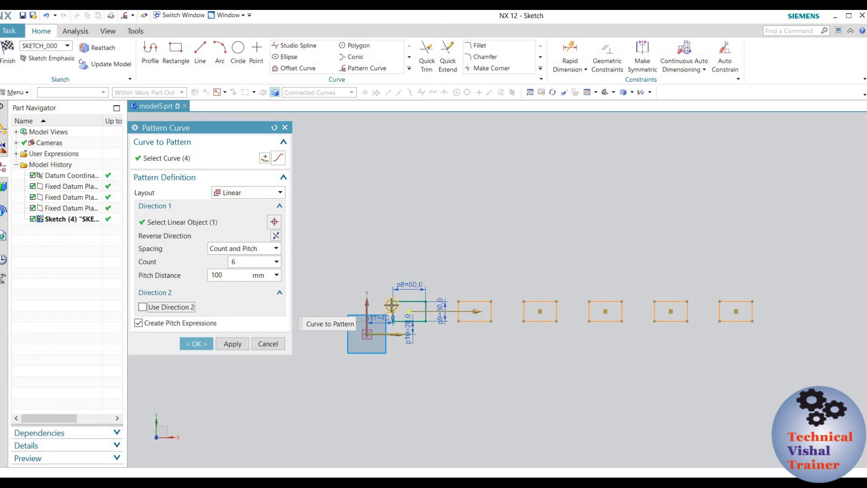
left_click(143, 308)
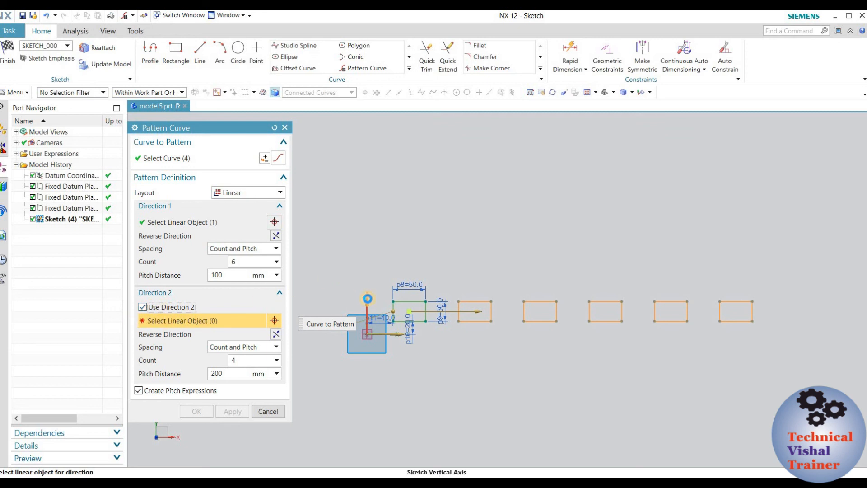
left_click(367, 298)
scroll(364, 287, "down", 3)
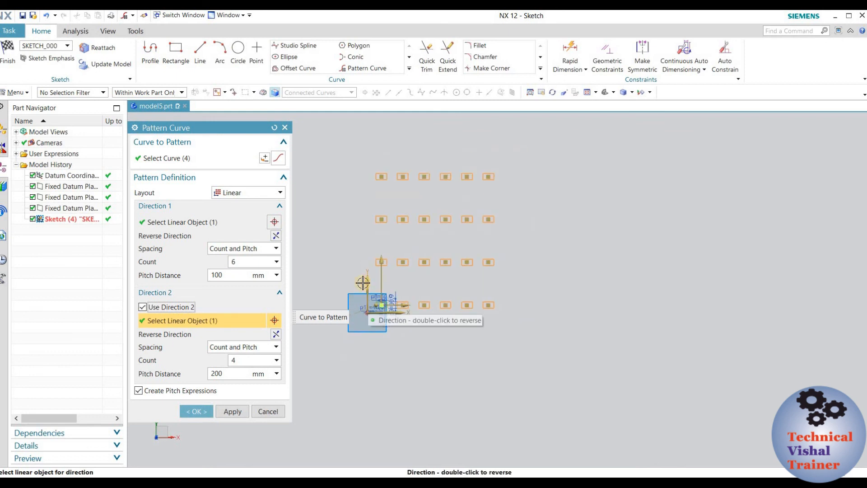
scroll(362, 256, "up", 3)
left_click_drag(398, 268, 402, 315)
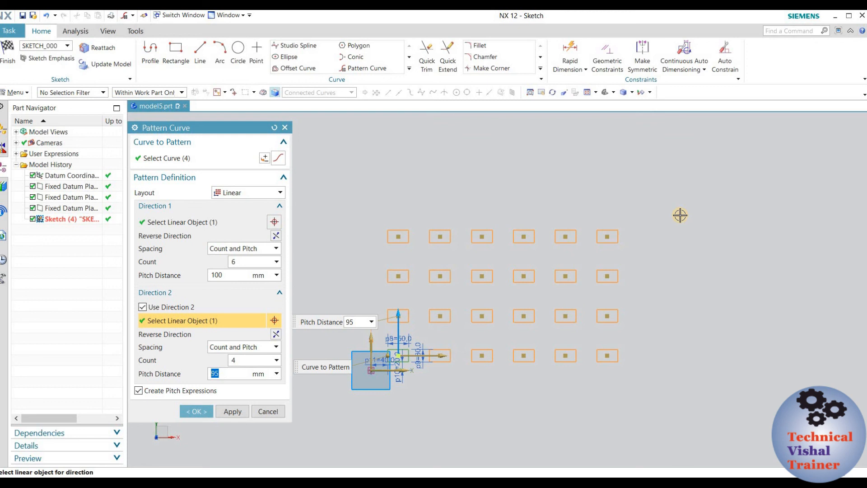
- Set the pattern count to 5 in Direction 1 and 6 in Direction 2
left_click(217, 262)
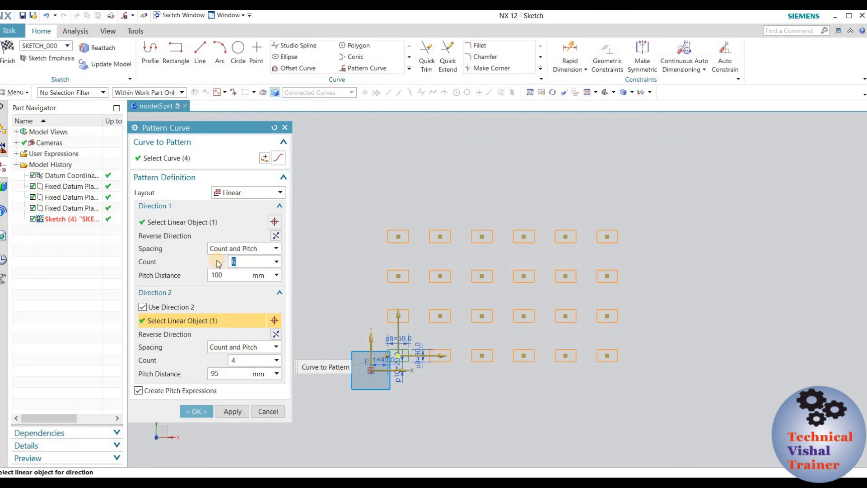
key("Return")
left_click(221, 360)
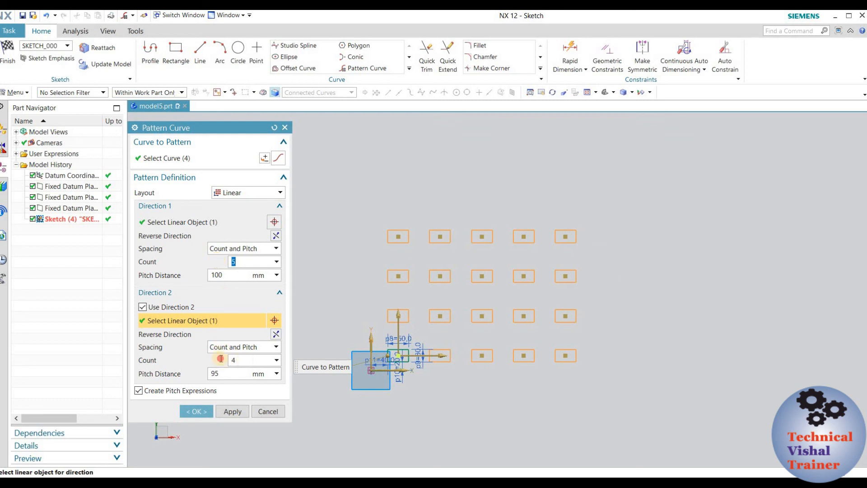
type("6")
key("Return")
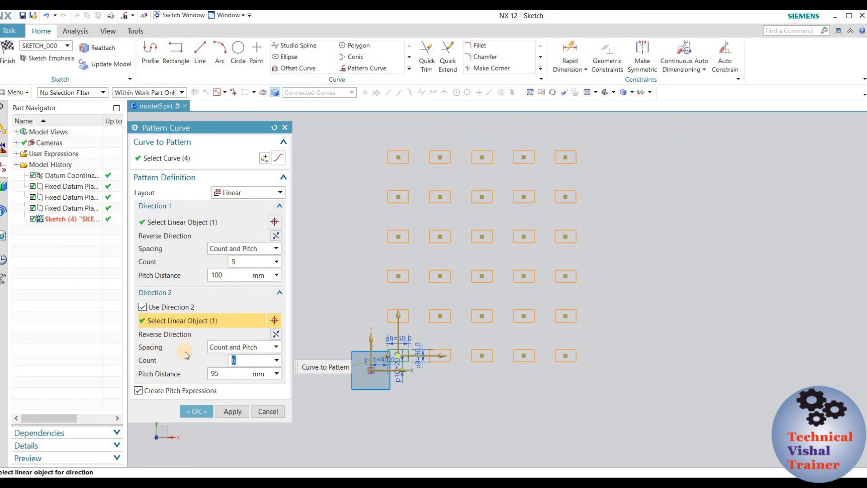
- Set the pitch distance to 150 mm in Direction 1 and 100 mm in Direction 2, and create the curve pattern
left_click(166, 274)
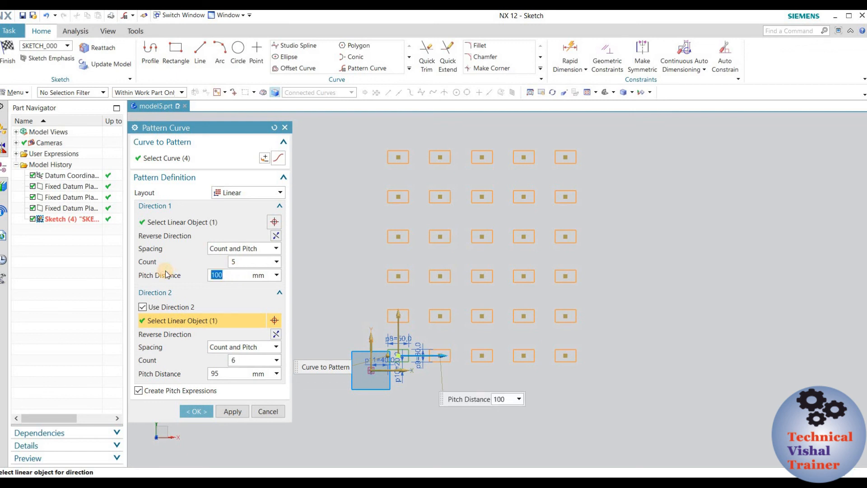
type("1")
key("Return")
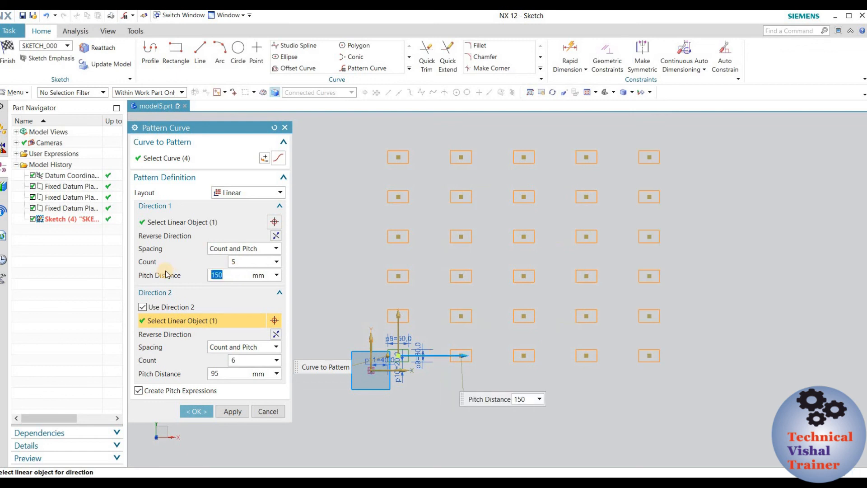
left_click(169, 373)
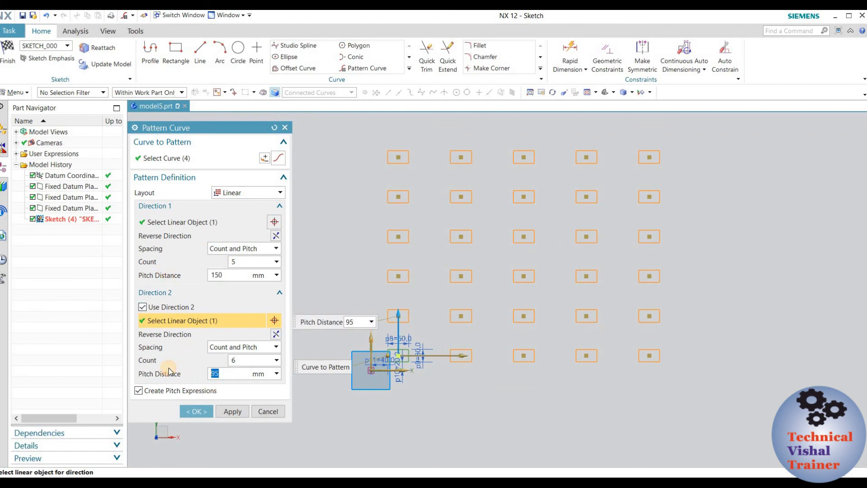
type("100")
key("Return")
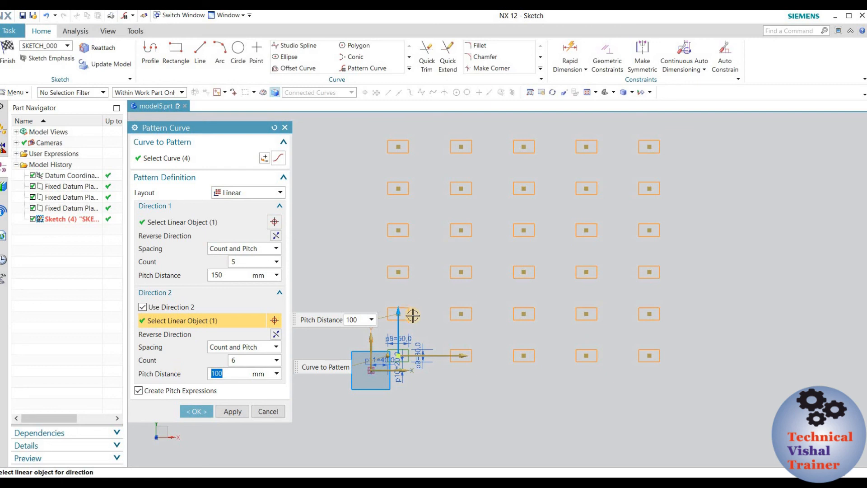
scroll(413, 314, "down", 1)
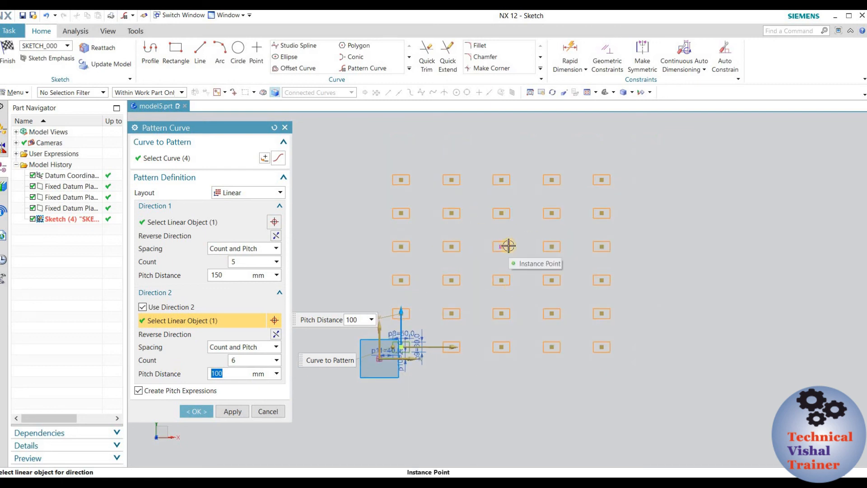
scroll(408, 320, "up", 3)
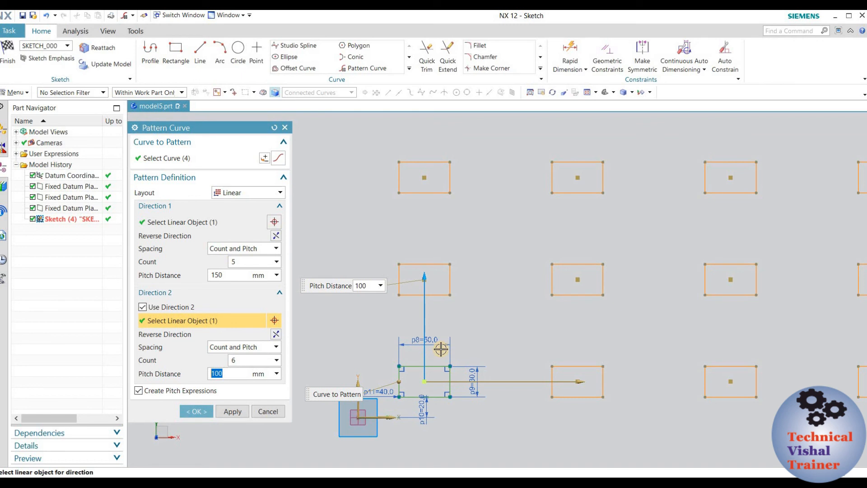
scroll(419, 354, "down", 3)
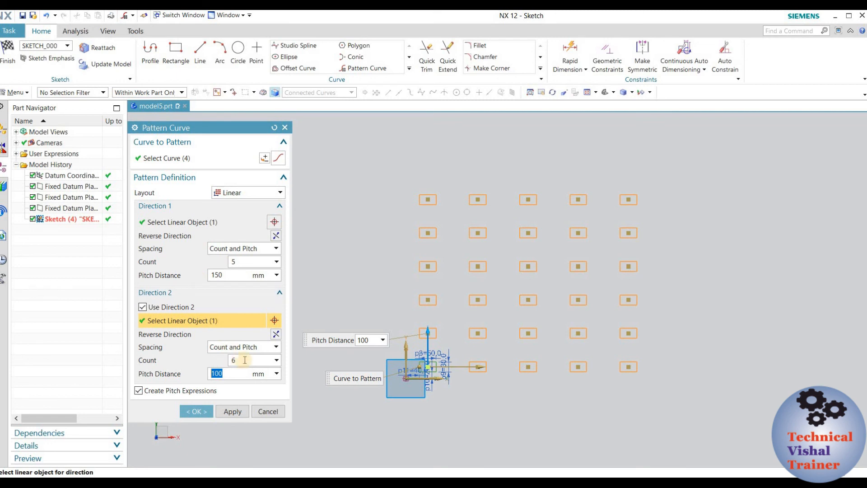
left_click(198, 411)
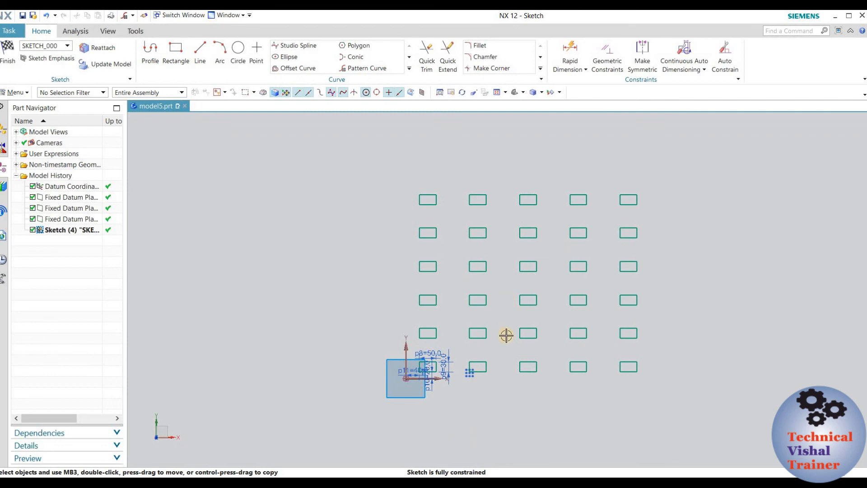
- Examine the patterned grid of rectangles and the dimensions of the original rectangle near the origin
scroll(505, 334, "up", 4)
scroll(438, 324, "down", 3)
scroll(429, 333, "down", 1)
scroll(406, 370, "up", 6)
scroll(389, 372, "down", 6)
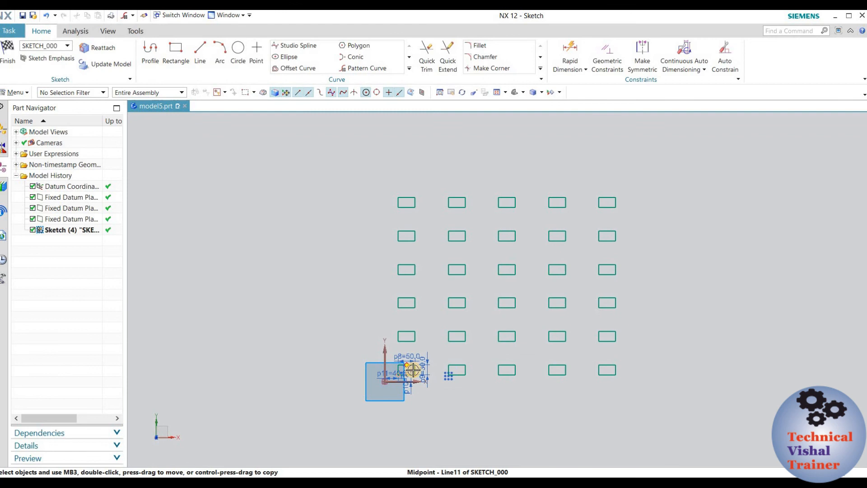
scroll(406, 370, "up", 3)
scroll(399, 389, "down", 2)
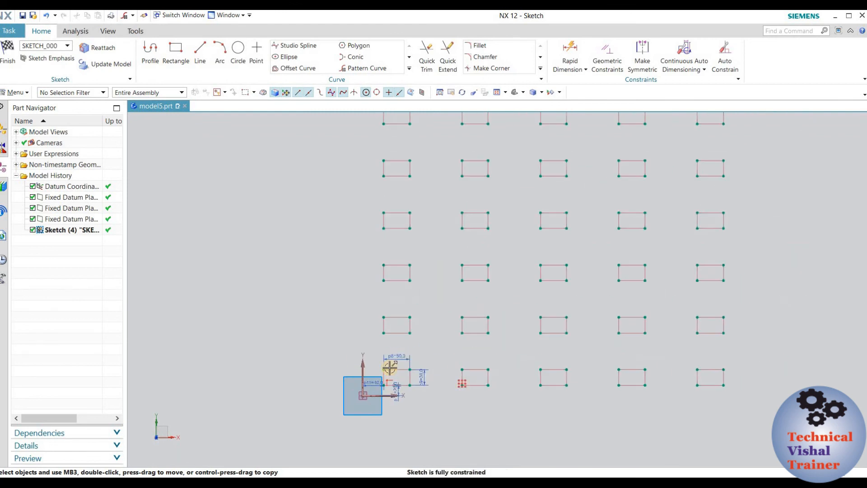
scroll(385, 362, "down", 2)
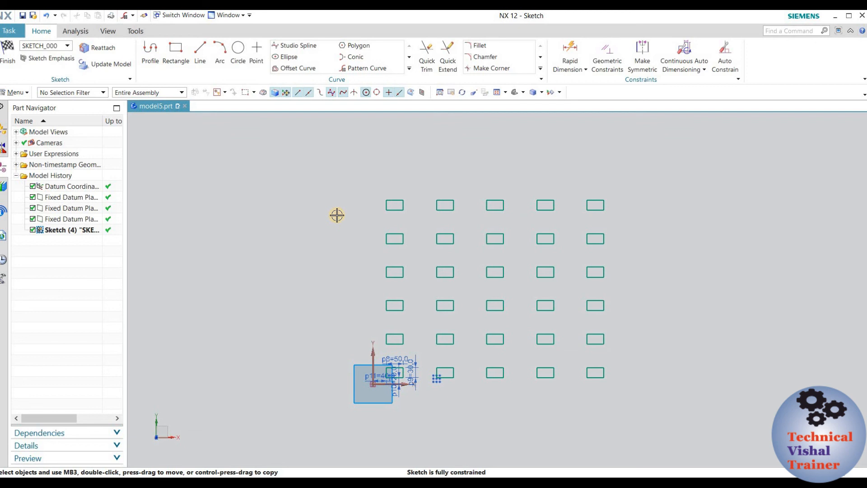
scroll(424, 296, "up", 3)
scroll(418, 293, "down", 2)
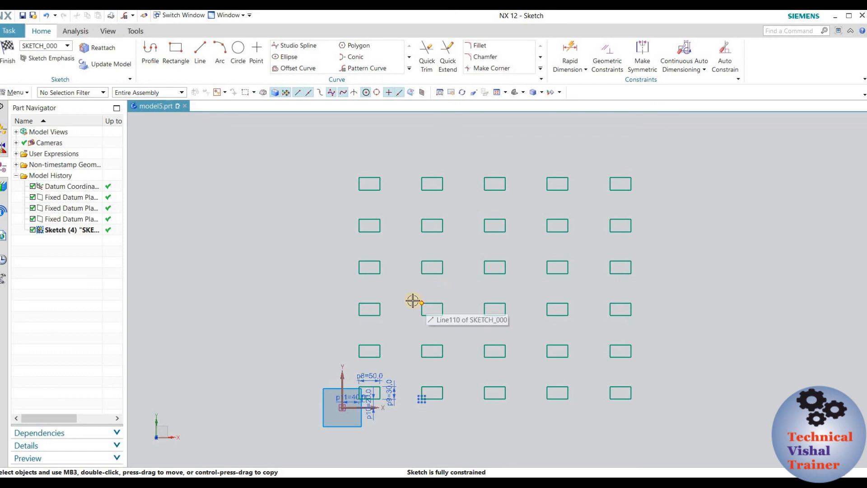
scroll(400, 296, "down", 3)
scroll(402, 311, "up", 4)
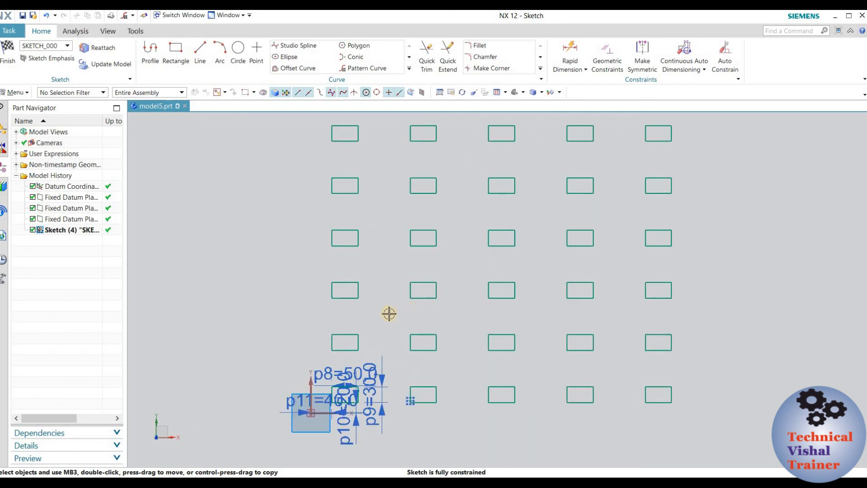
scroll(381, 312, "down", 2)
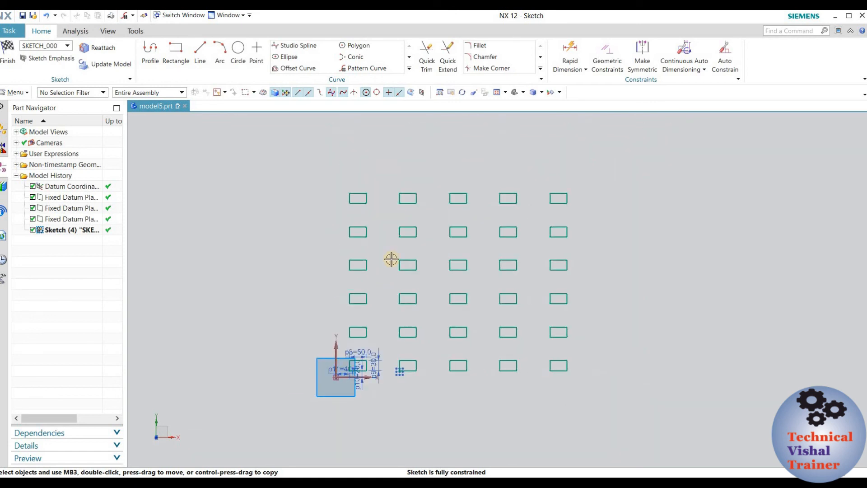